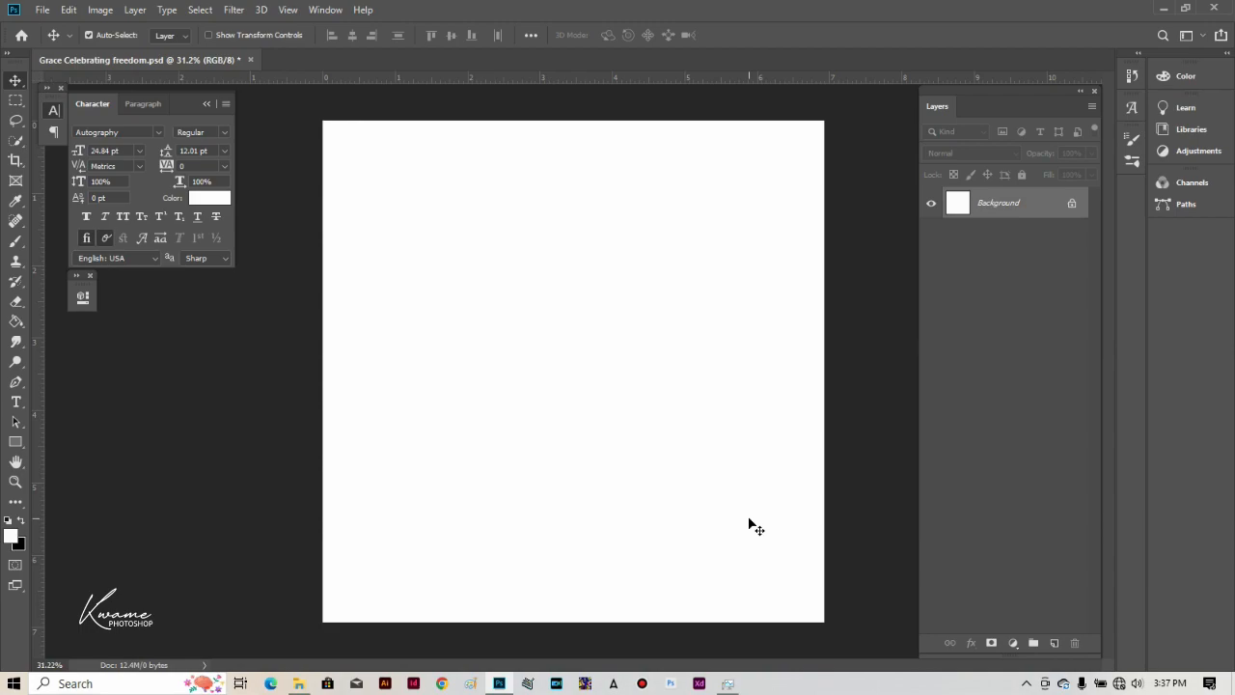
Step: Look over the source images in the Joe Mettle folder on the desktop
click(299, 683)
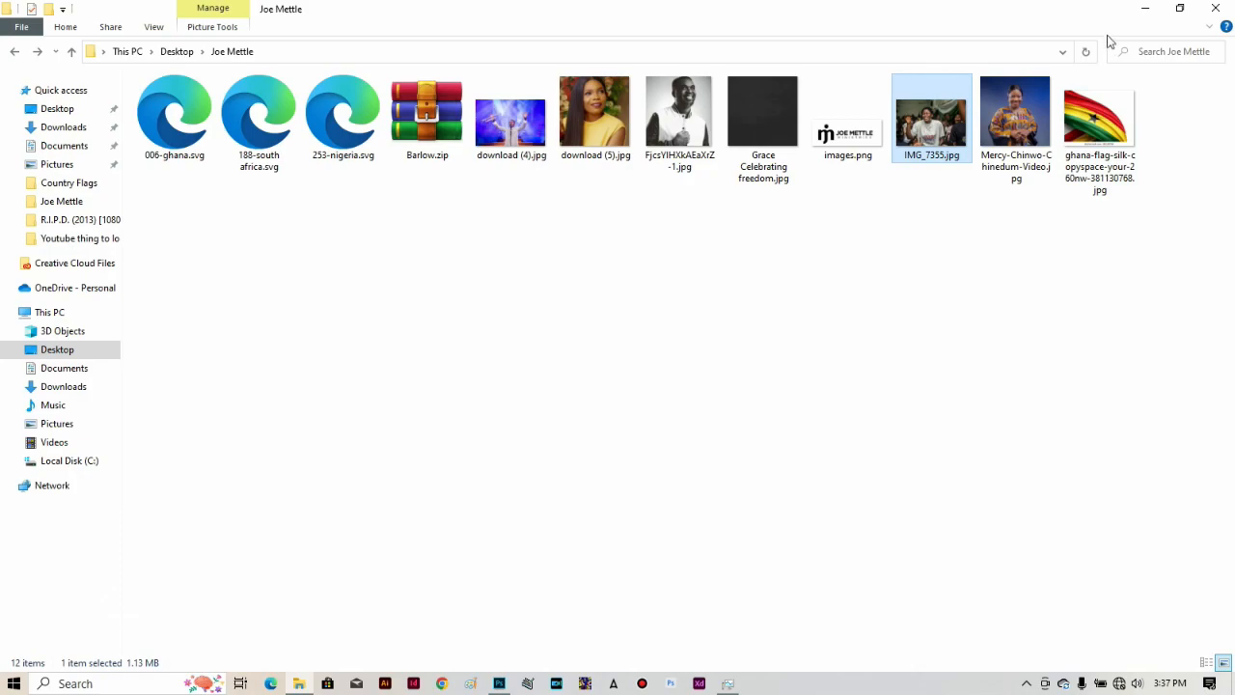
click(1140, 8)
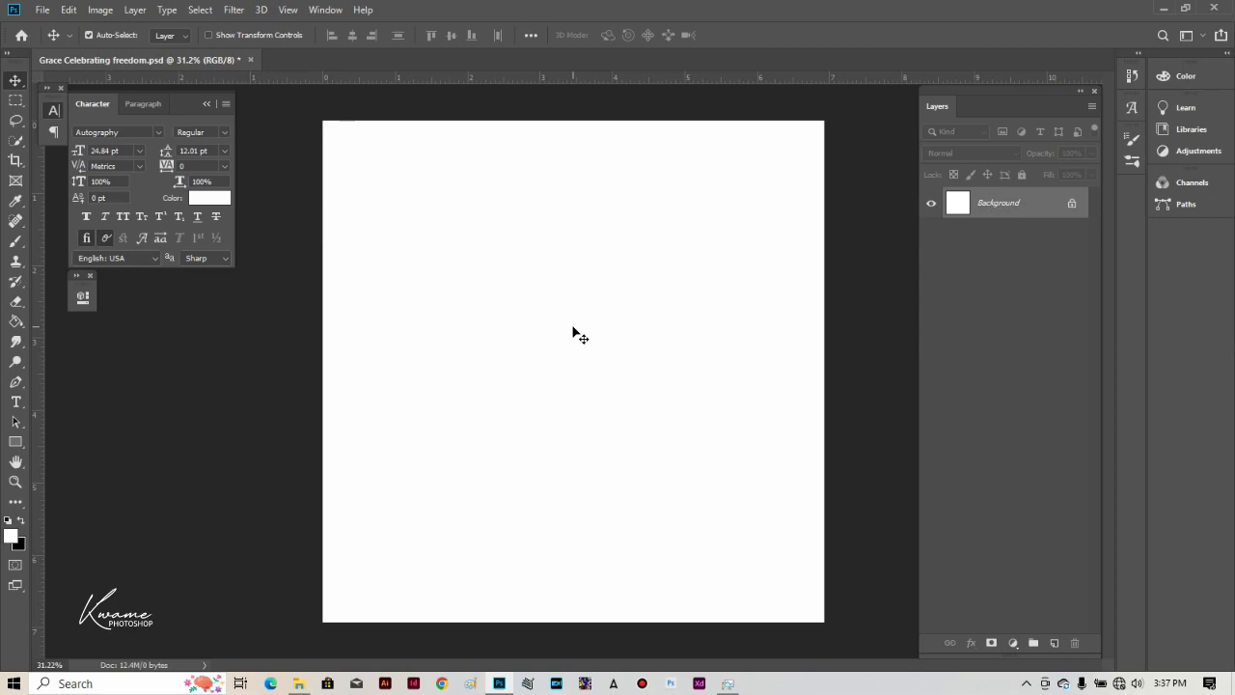
drag(615, 9, 645, 32)
click(827, 82)
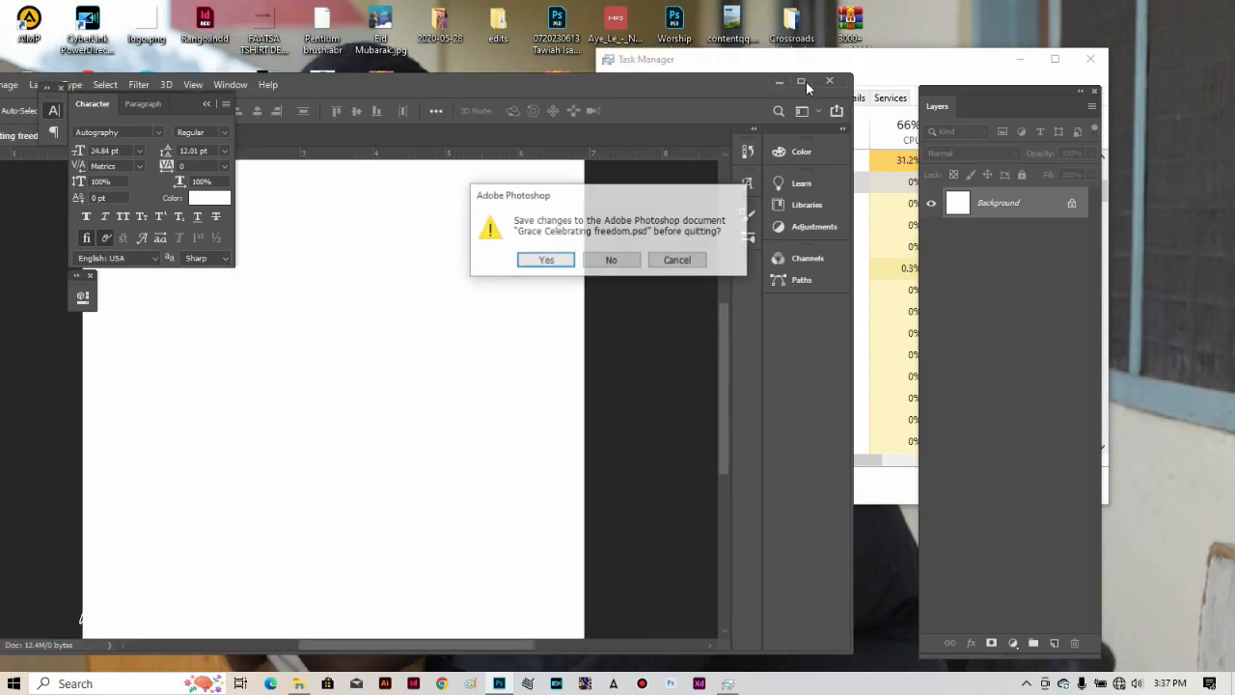
click(677, 259)
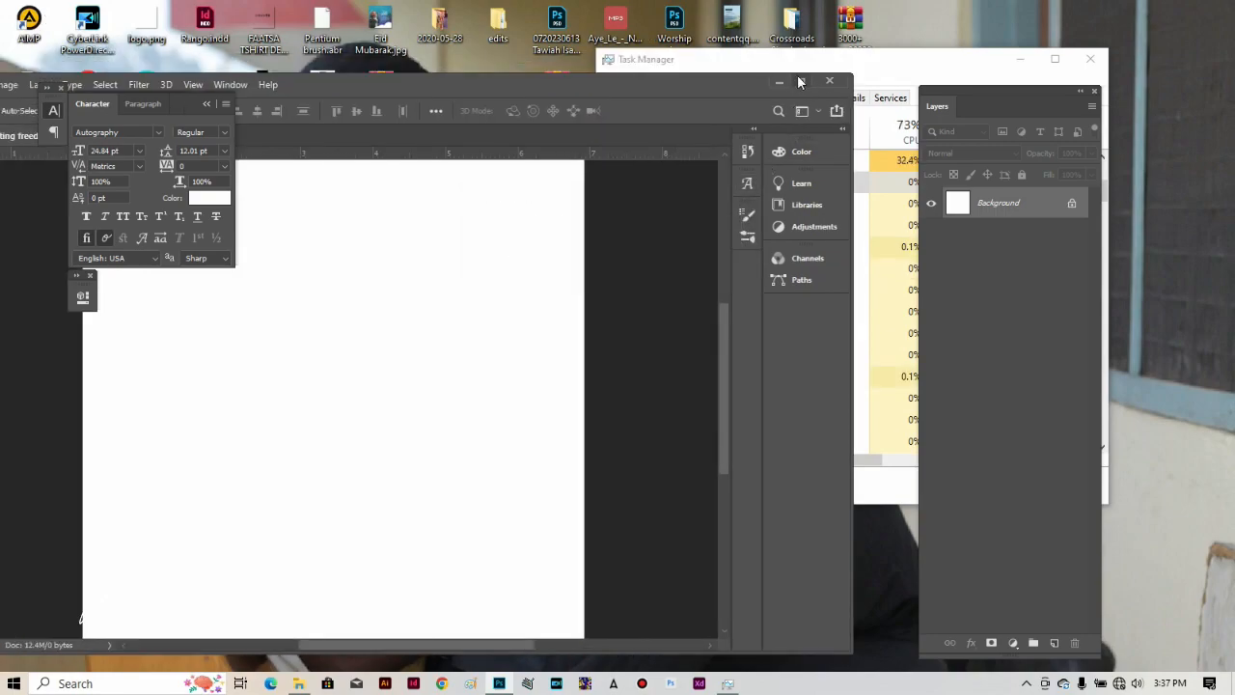
click(799, 83)
Step: Place the dark texture image Grace Celebrating freedom.jpg as an embedded layer covering the whole canvas
click(42, 10)
click(87, 343)
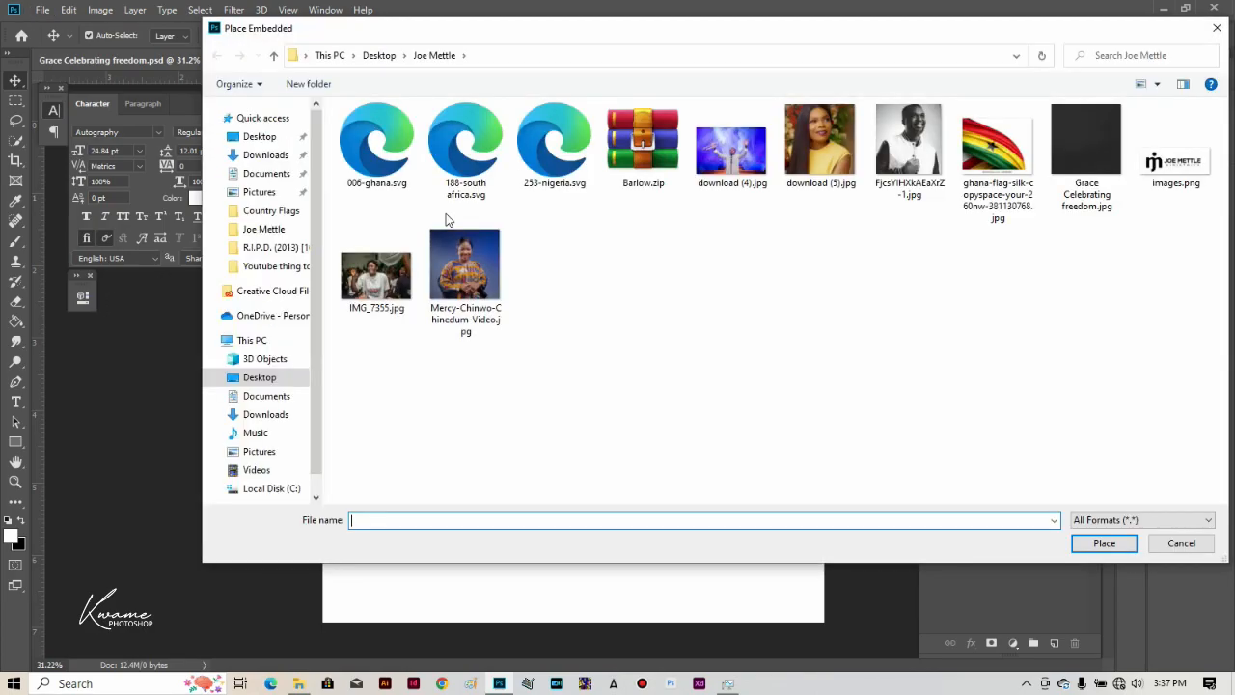
double_click(1101, 120)
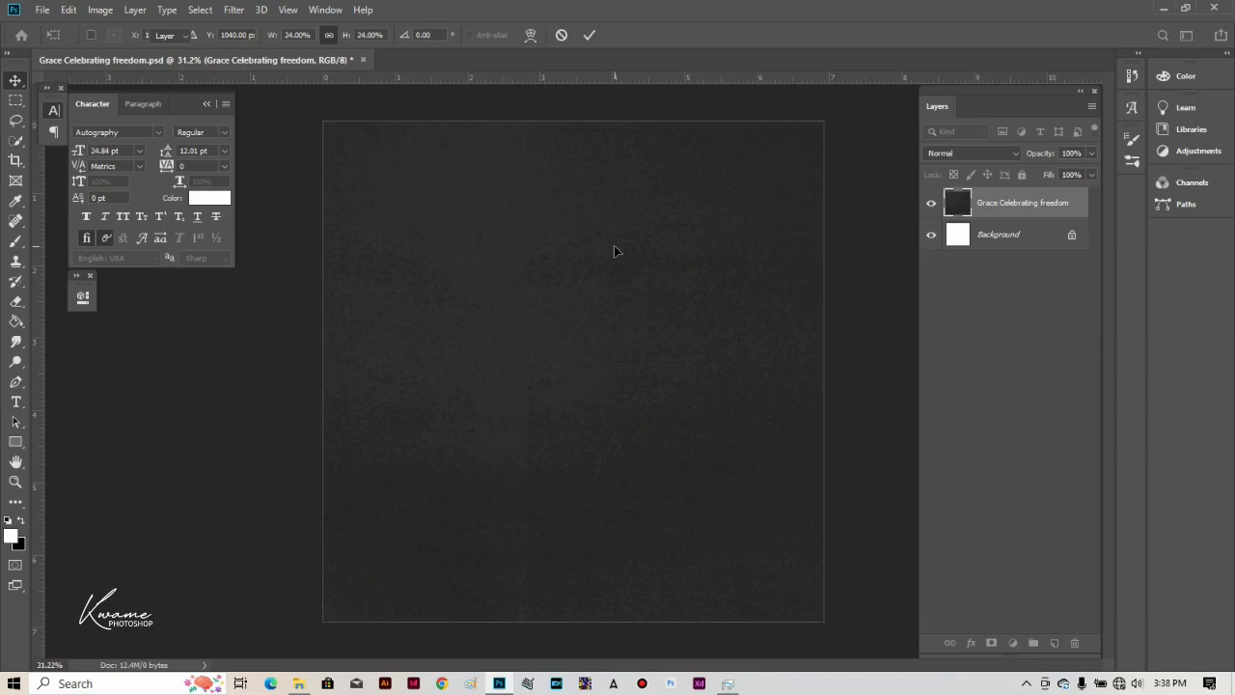
key(Return)
Step: Place IMG_7355.jpg as an embedded layer and scale it up to about 43% so it fills the canvas's upper part
click(43, 10)
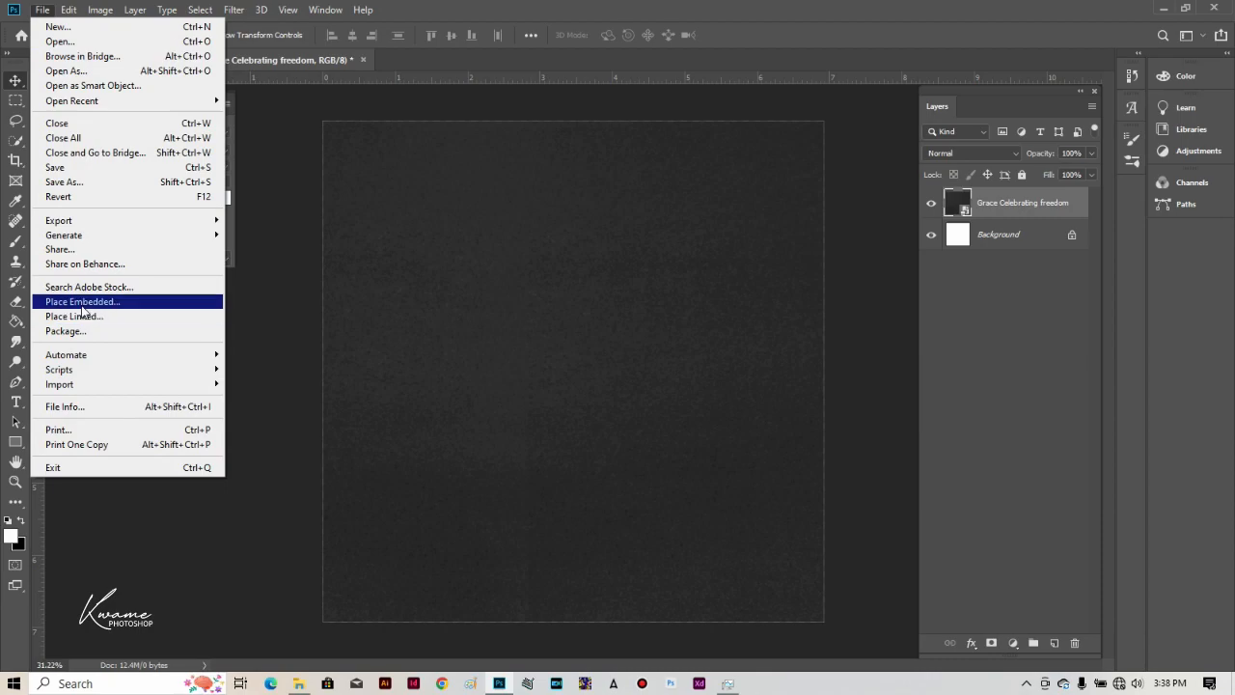
click(83, 303)
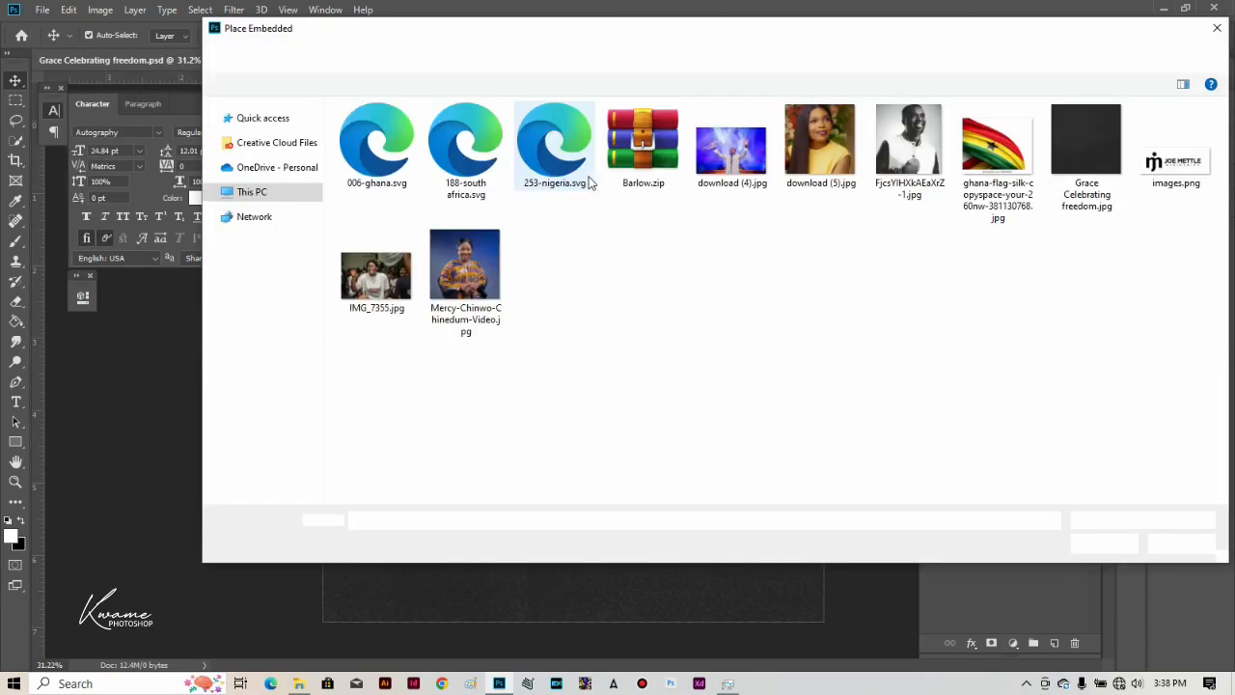
double_click(362, 294)
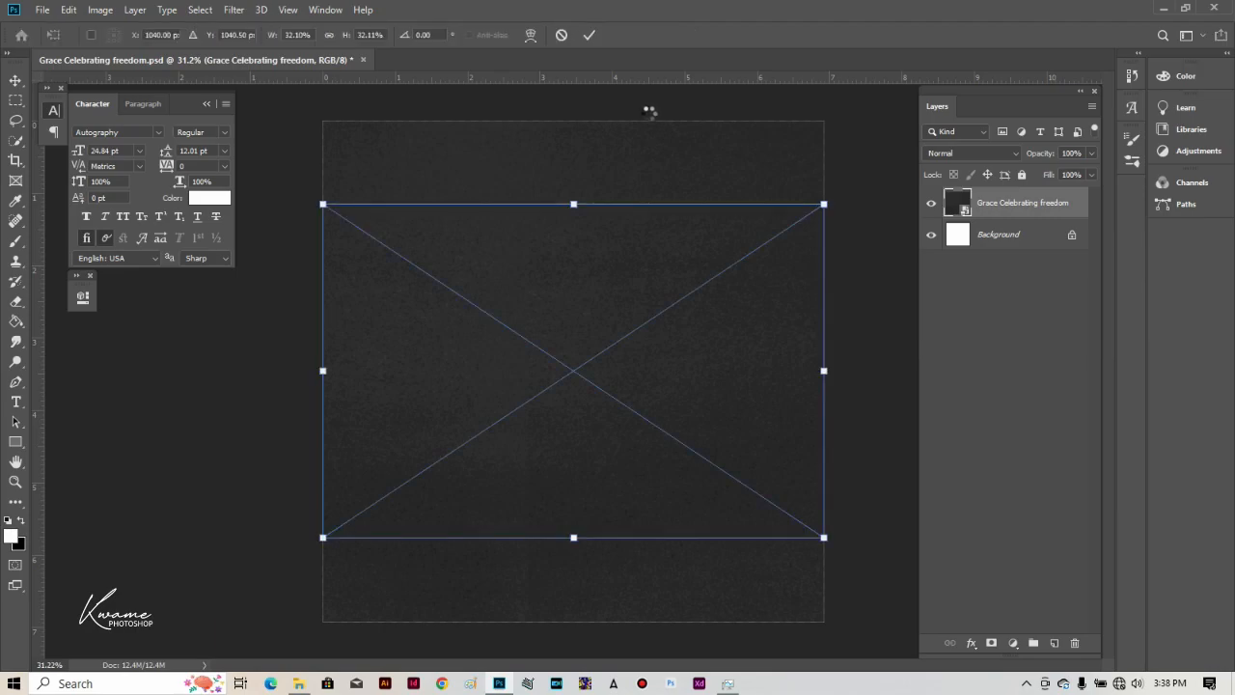
drag(573, 204, 562, 98)
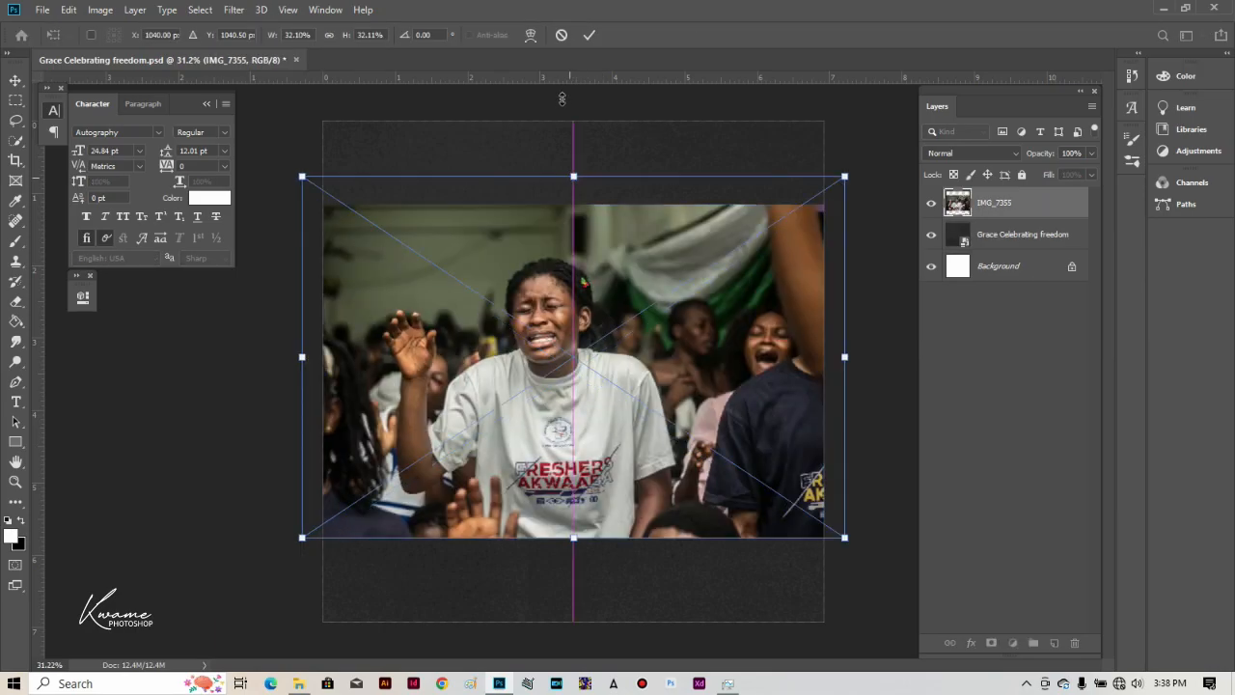
drag(561, 99, 564, 87)
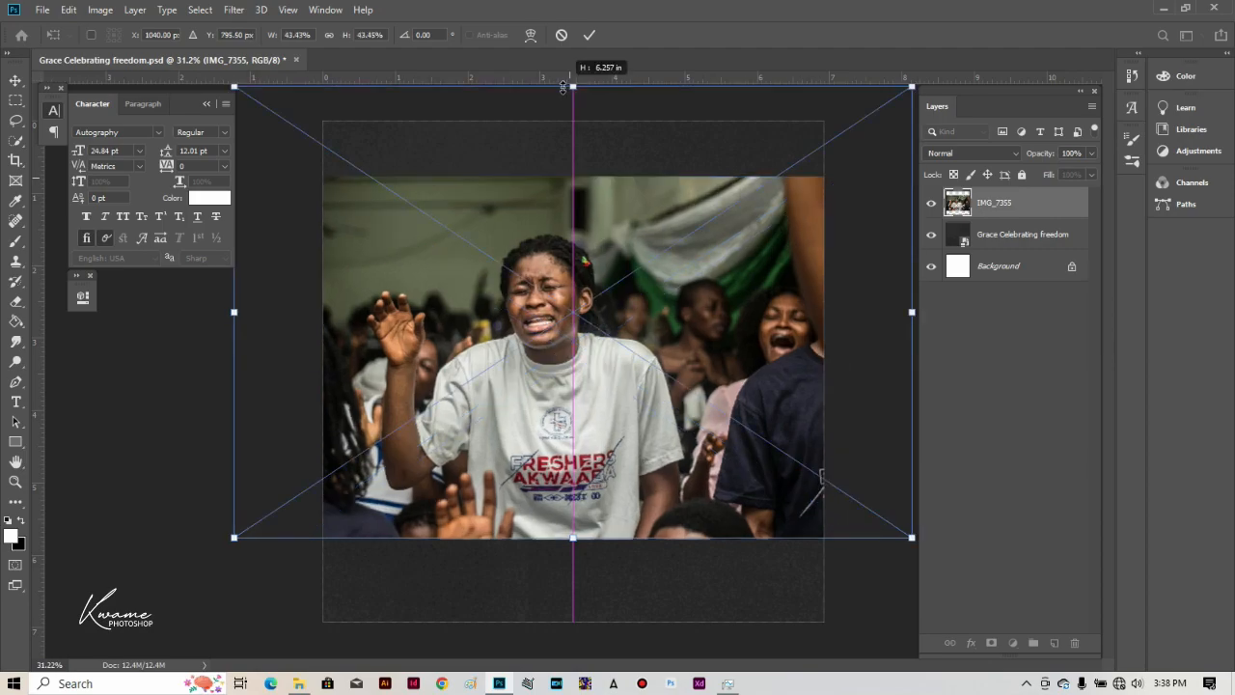
drag(564, 87, 564, 87)
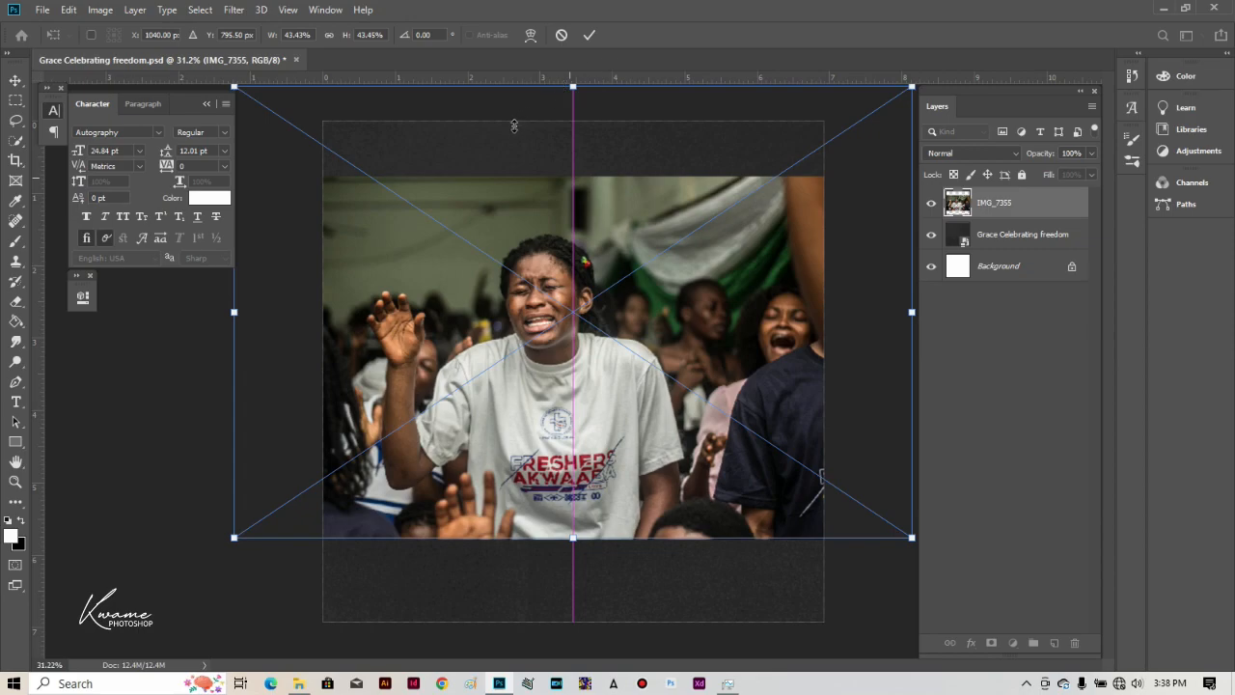
key(Return)
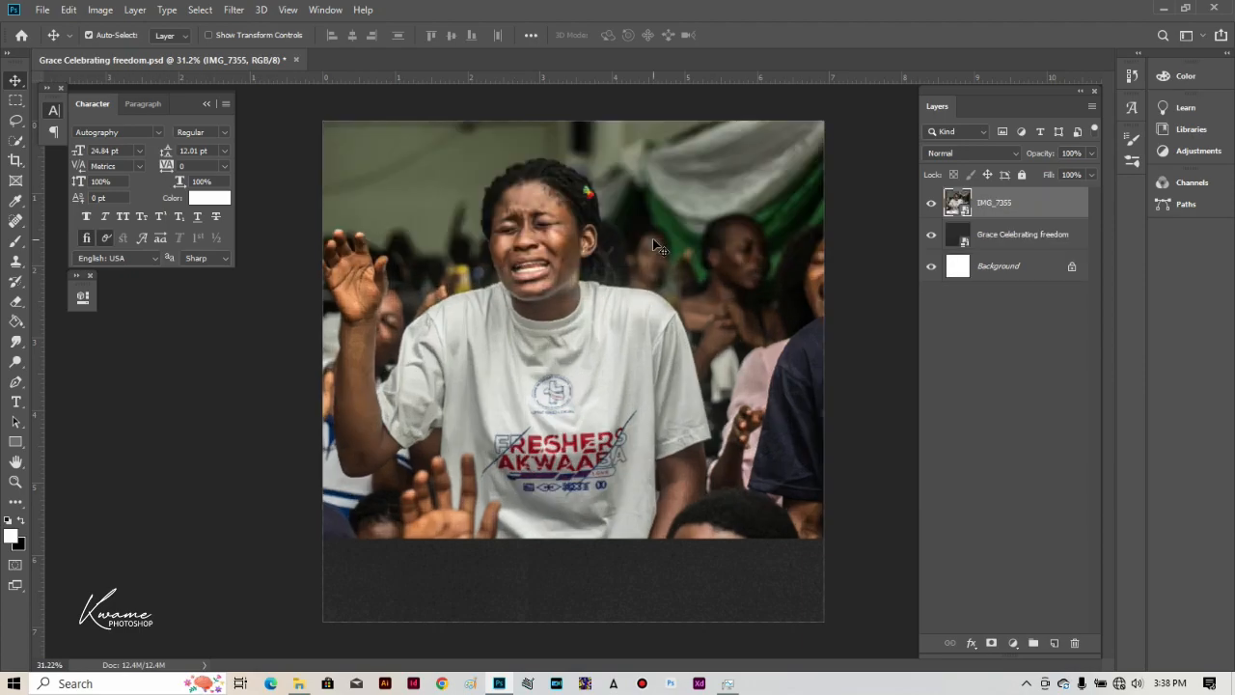
drag(649, 238, 650, 233)
Step: Set the crowd photo layer's blend mode to Luminosity and its opacity to 8%
click(935, 154)
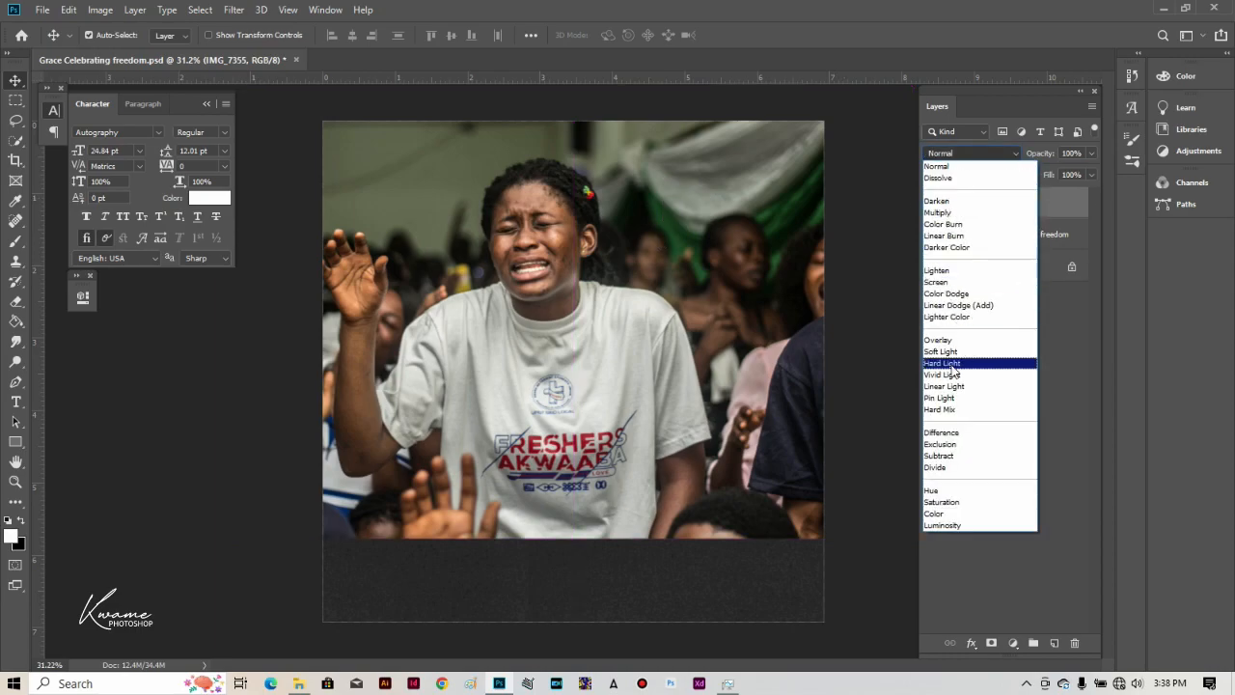
click(945, 529)
click(1068, 153)
text(5)
key(Return)
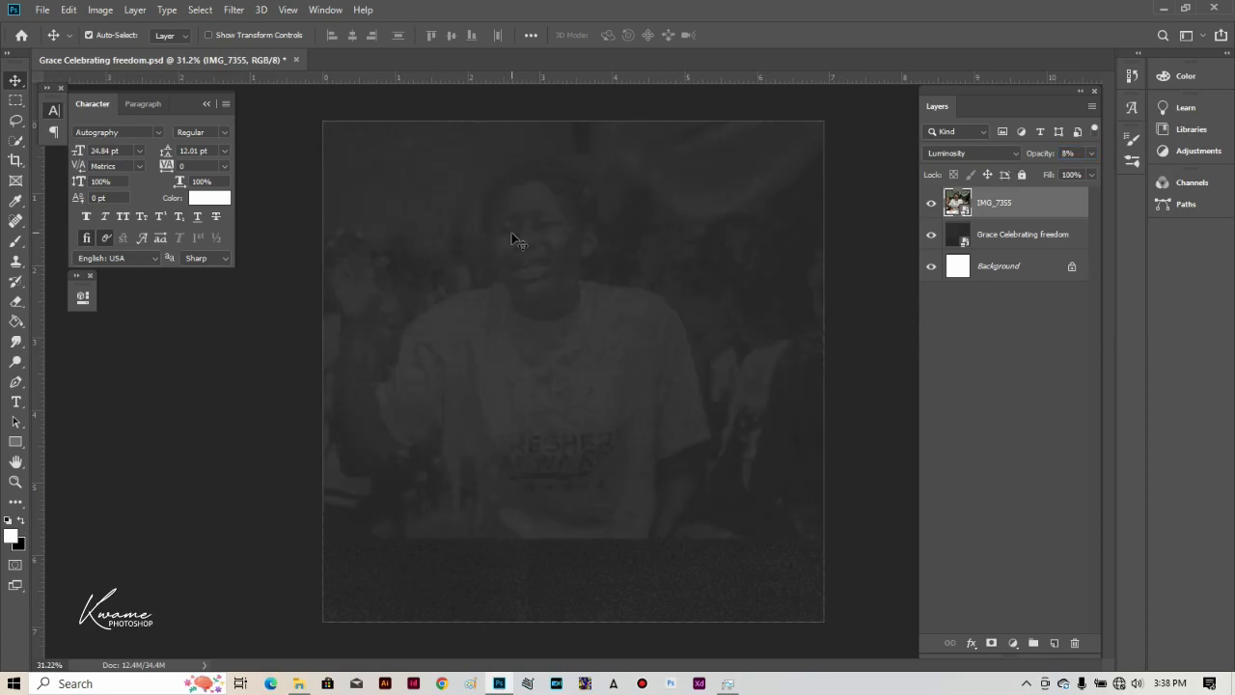
Step: Scale the faded crowd photo down slightly from its lower edge
key(ctrl+t)
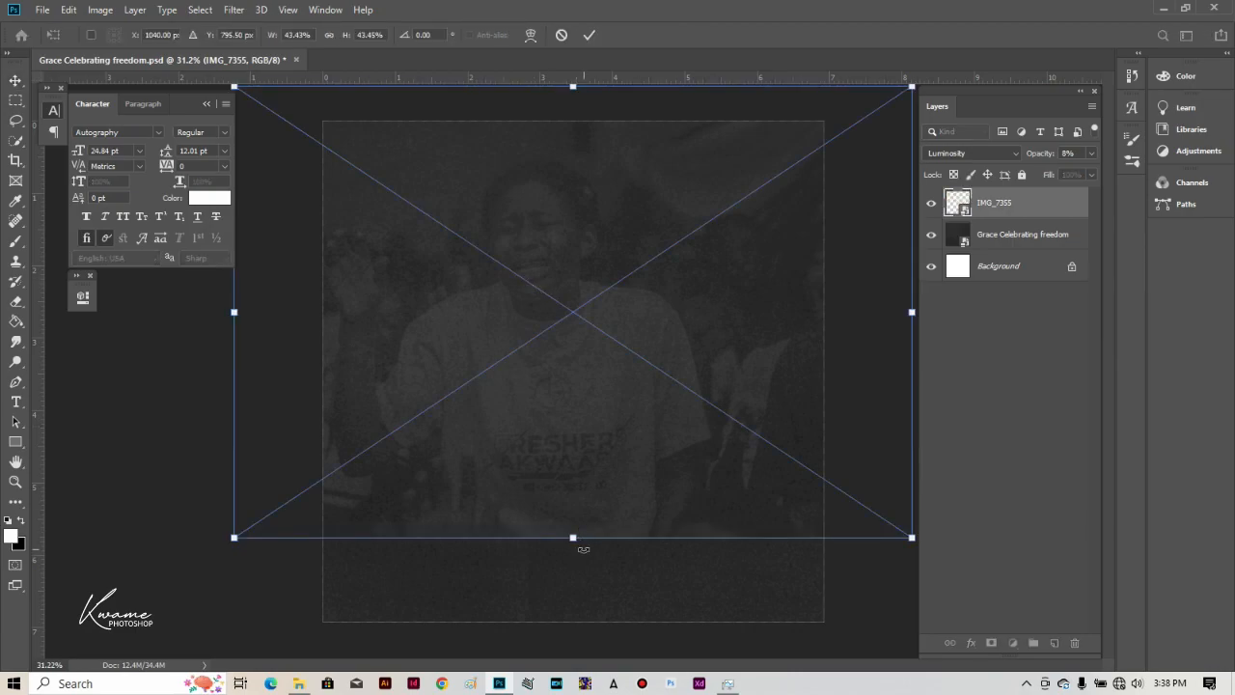
drag(576, 538, 576, 504)
key(Return)
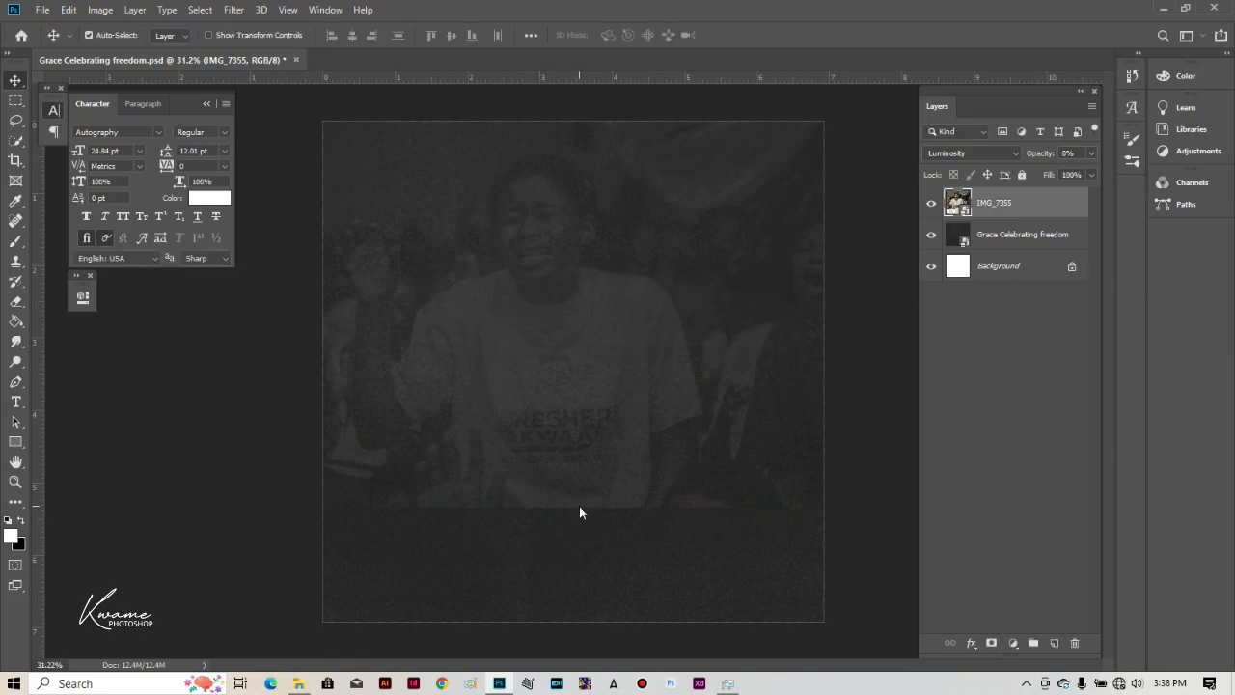
Step: Rasterize the IMG_7355 layer and fade out its lower edge with a soft 1300 px Eraser at 0% hardness
key(e)
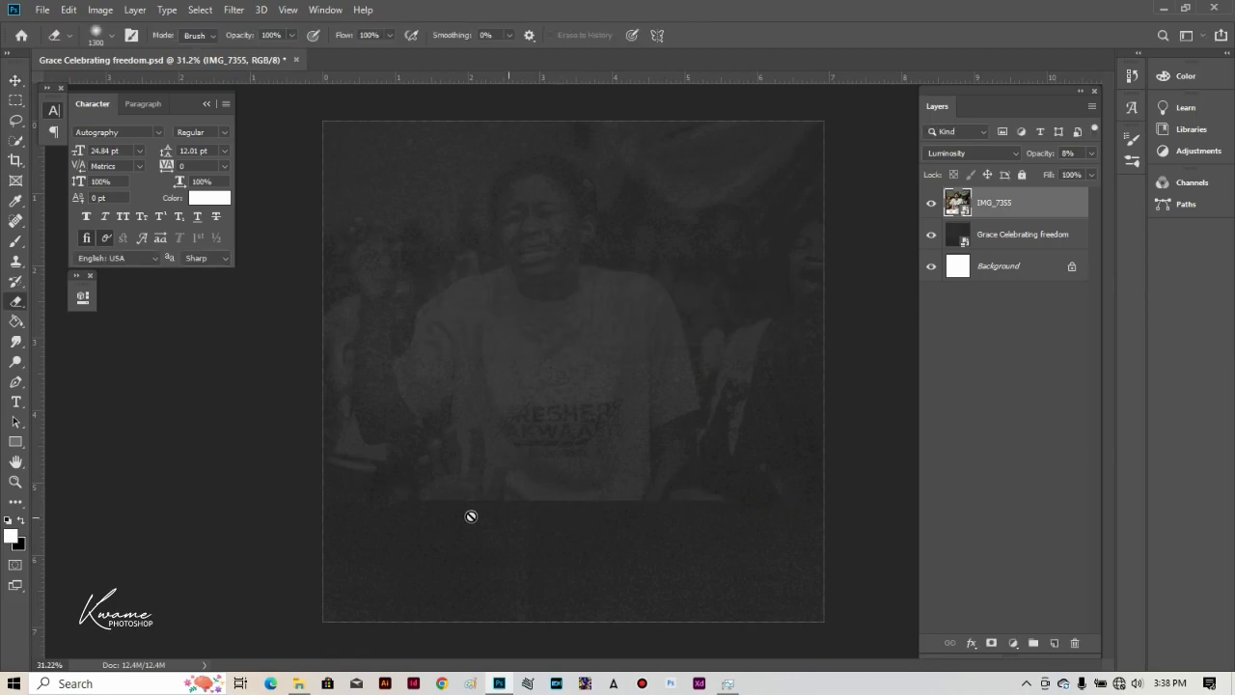
click(115, 35)
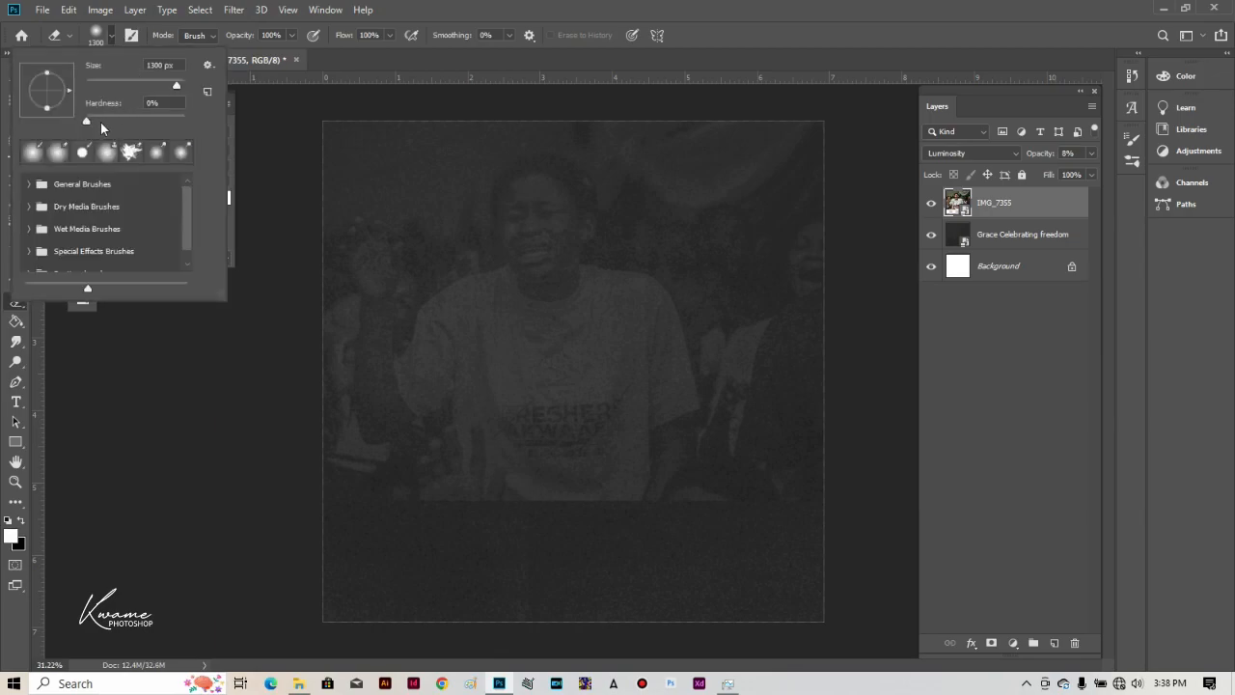
click(370, 421)
click(582, 270)
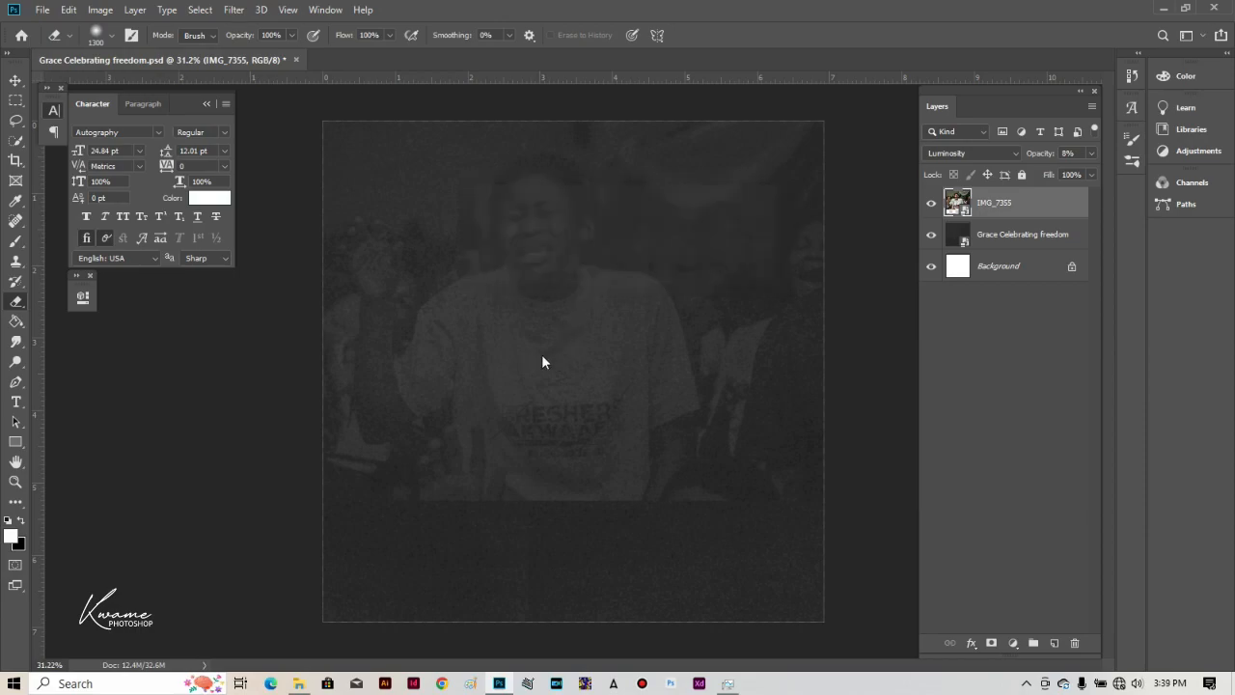
mouse_move(328, 554)
mouse_down()
mouse_move(570, 577)
mouse_move(773, 561)
mouse_up()
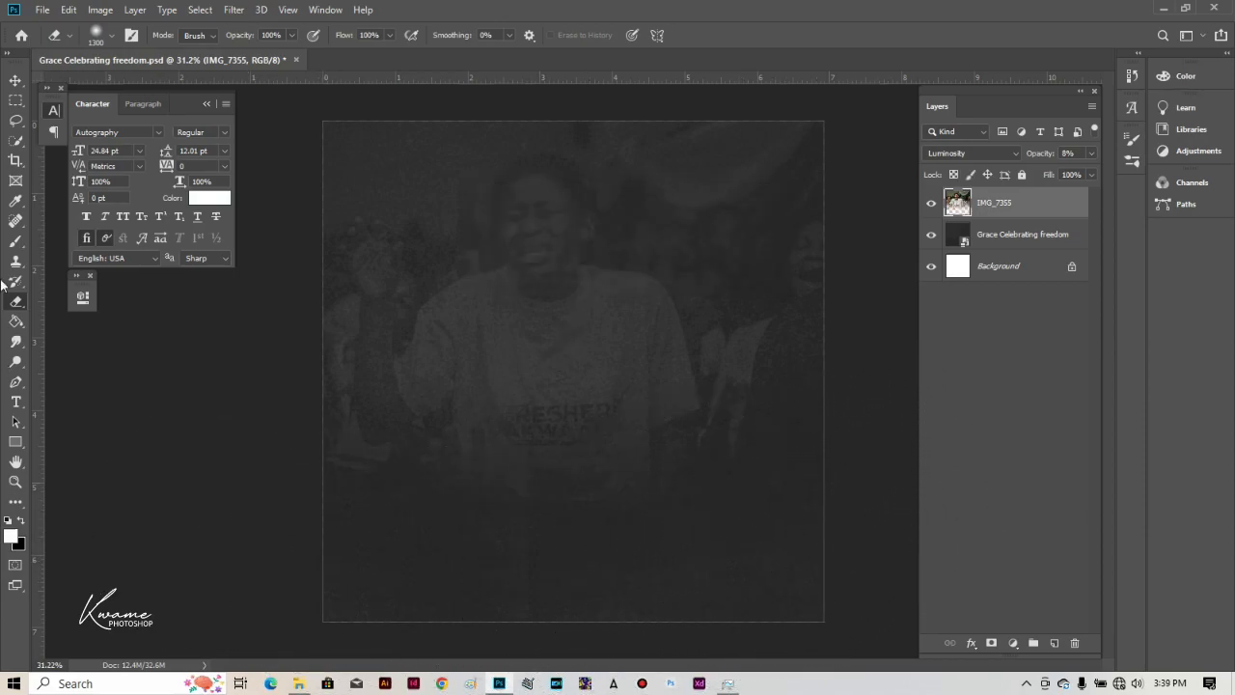
click(16, 80)
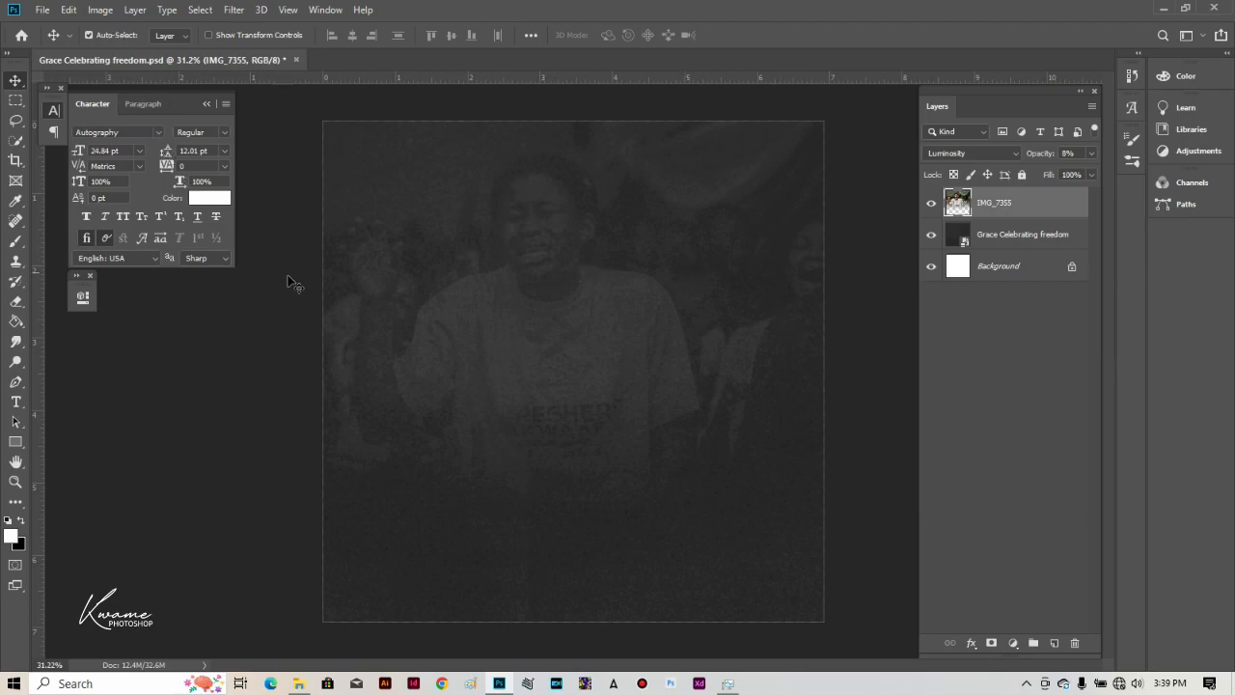
Step: Place the black-and-white portrait of the man in the varsity jacket as an embedded layer at 100% scale
click(42, 9)
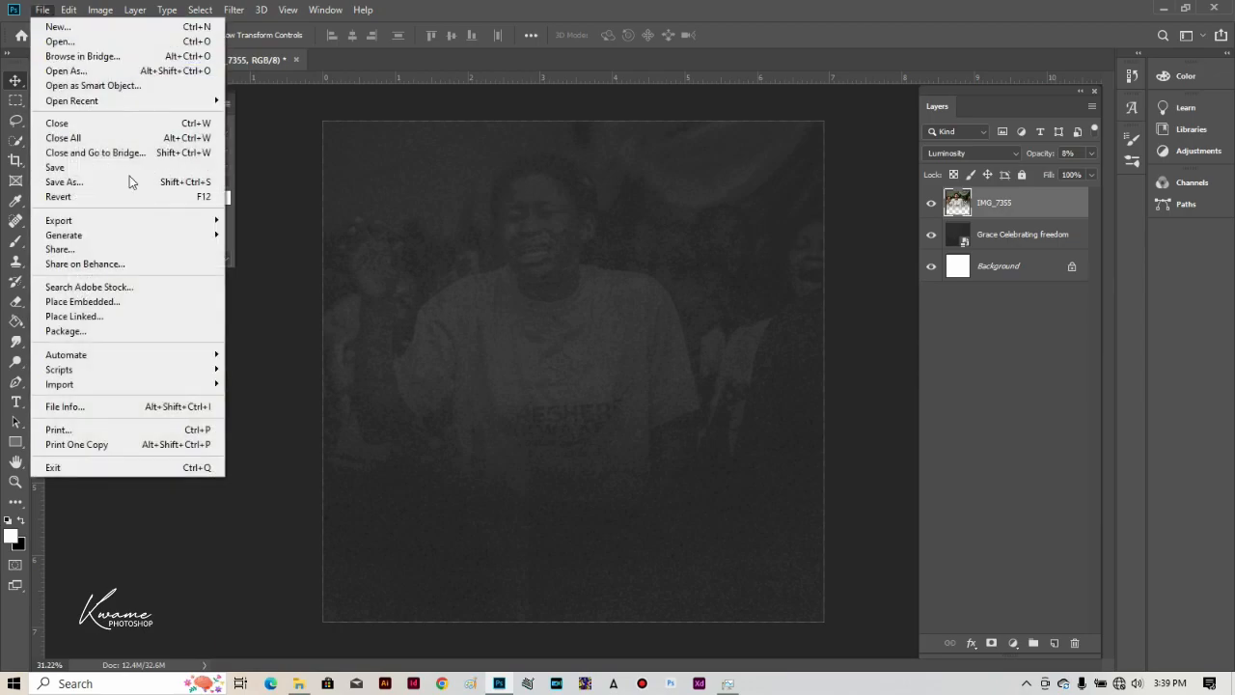
click(111, 303)
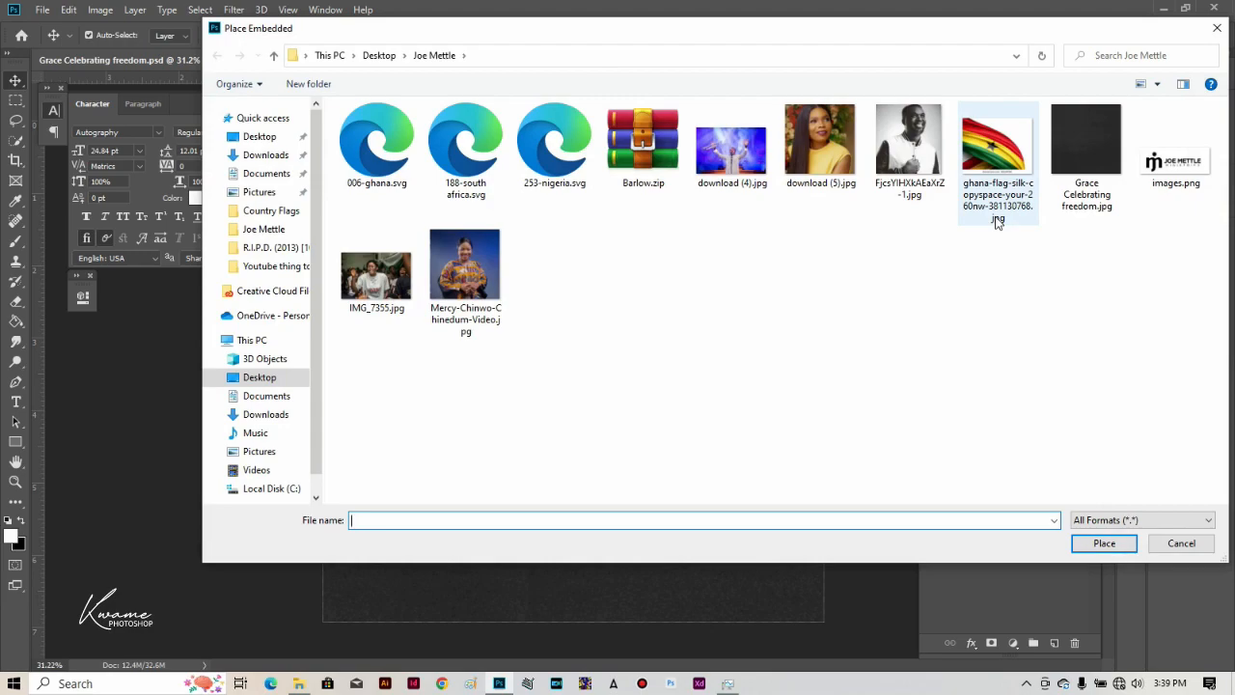
double_click(908, 166)
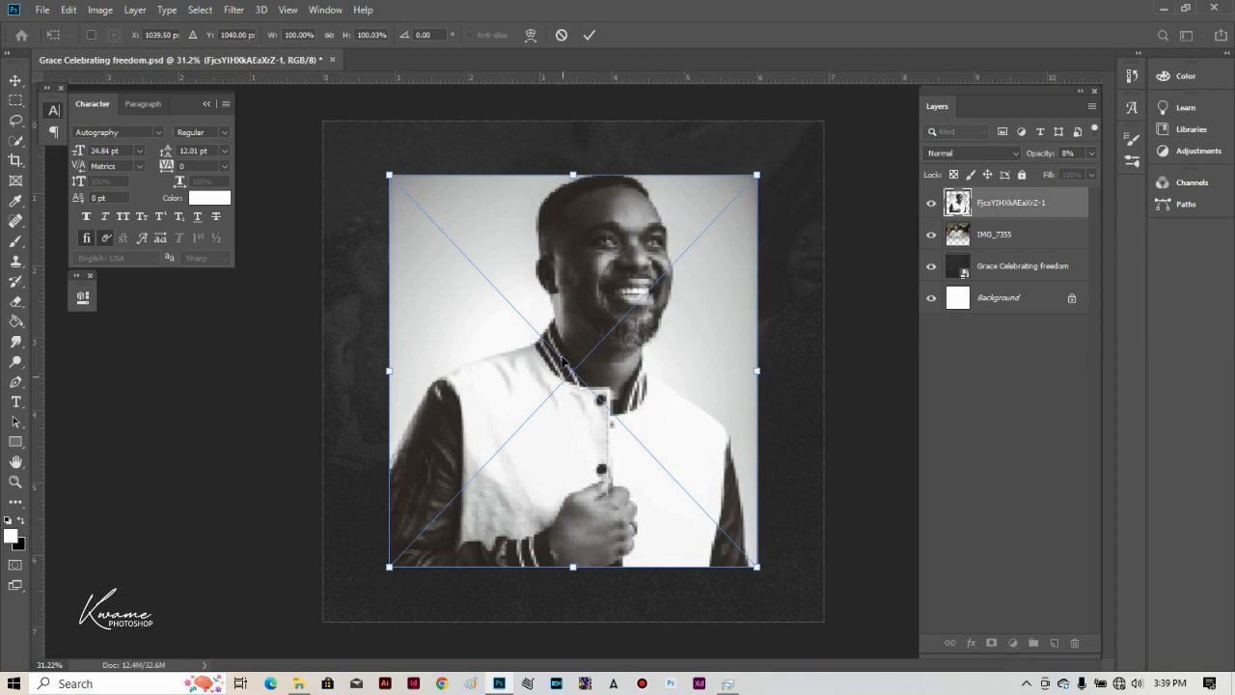
key(Return)
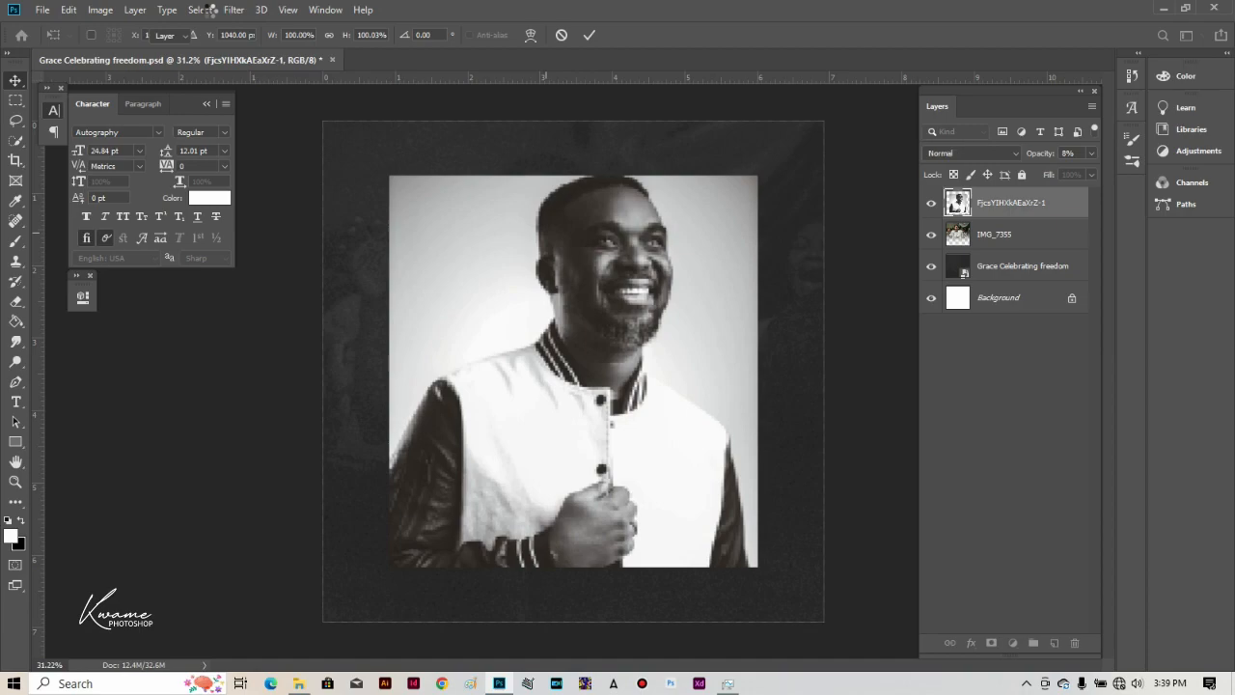
Step: Select the man as the subject and mask out the portrait's background with a layer mask
click(200, 10)
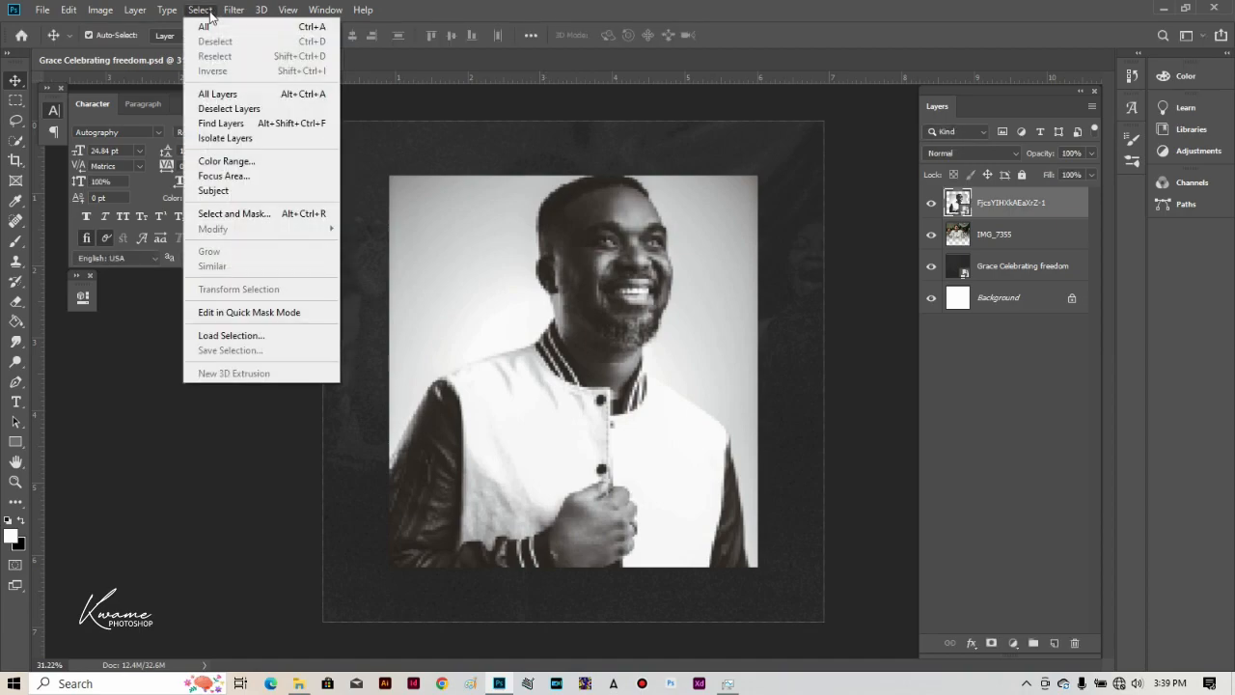
click(238, 198)
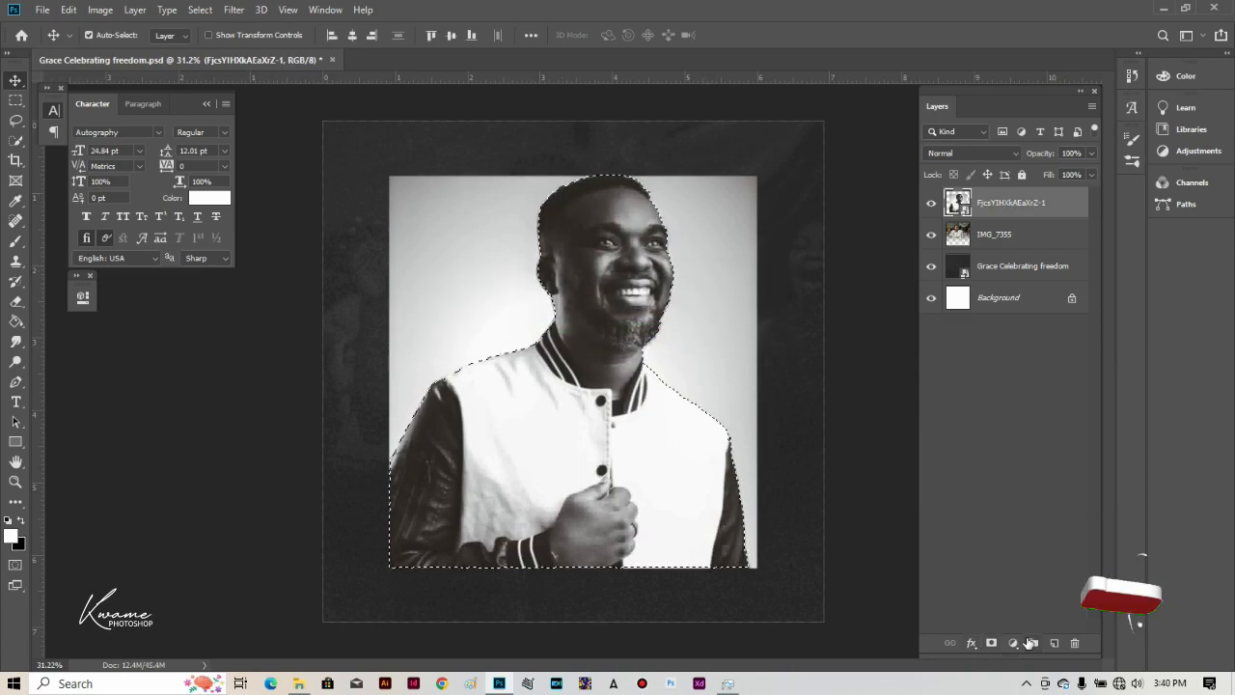
click(992, 643)
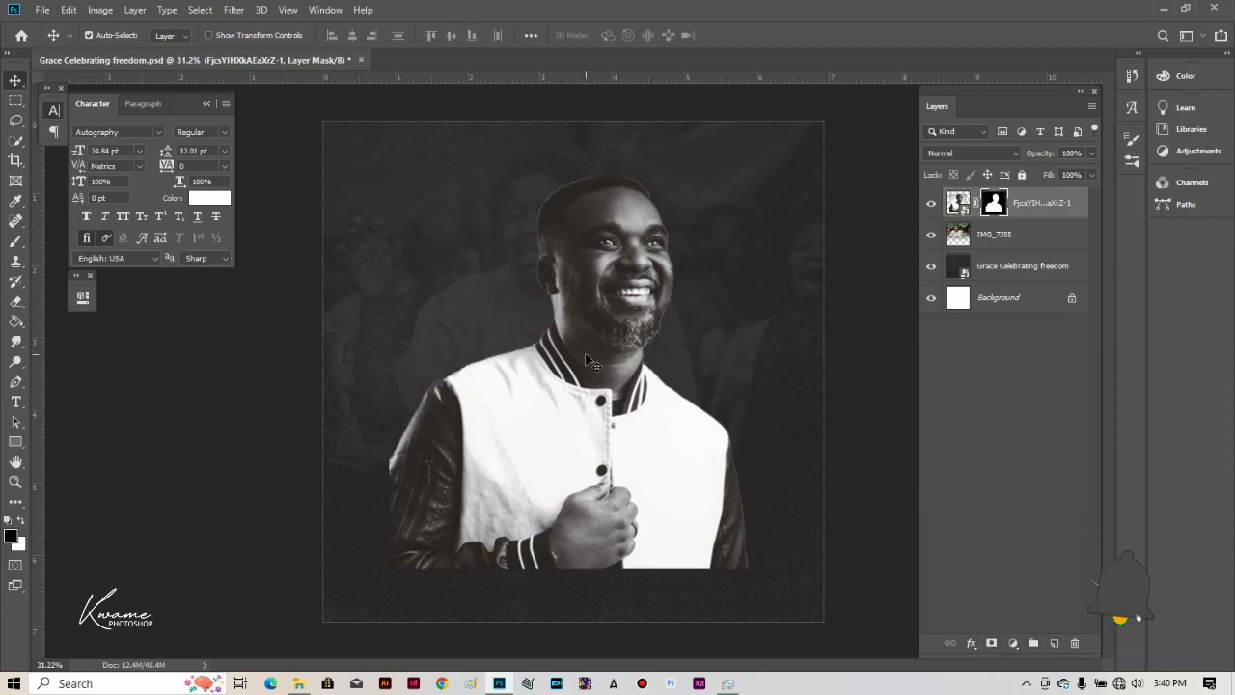
Step: Flip the masked portrait horizontally, enlarge it slightly and move it to the canvas's lower right
key(ctrl+t)
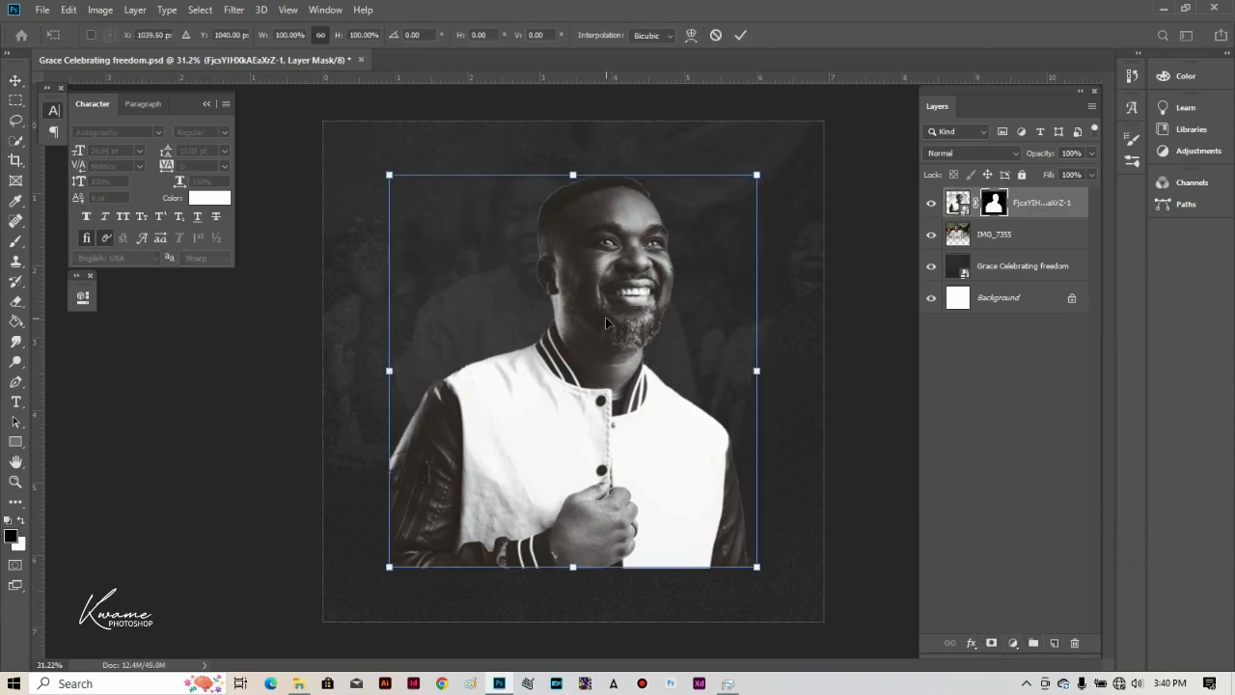
right_click(605, 318)
click(673, 508)
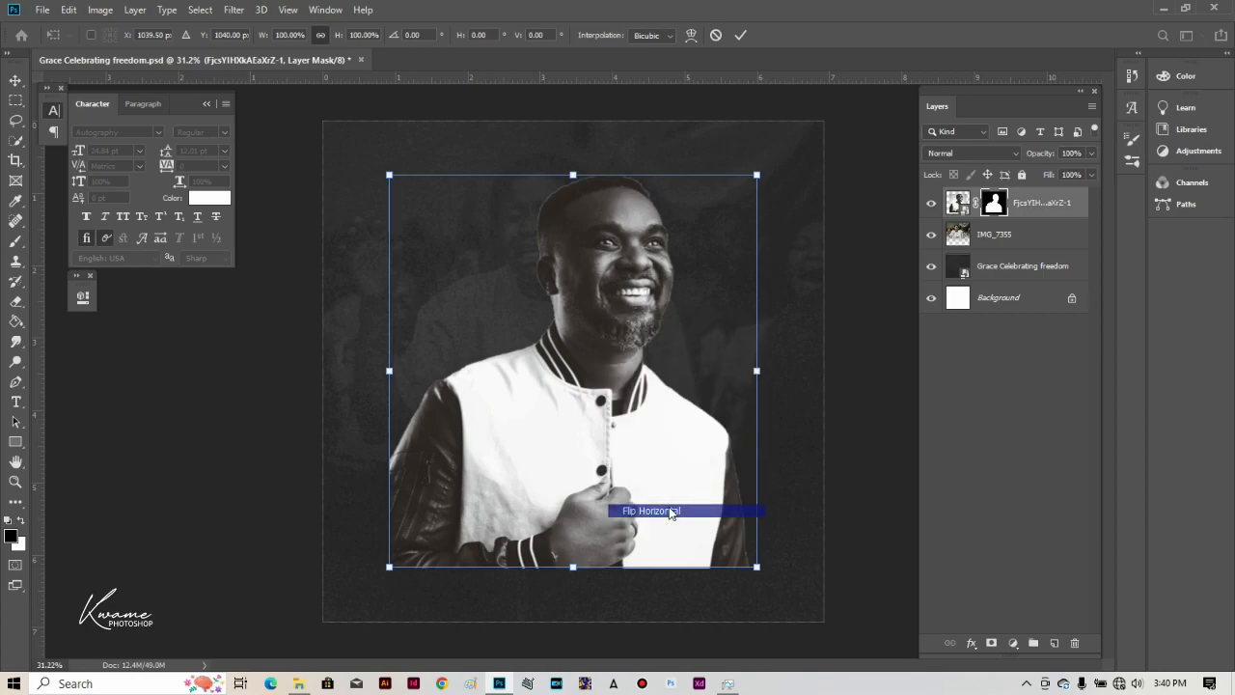
drag(756, 371, 787, 380)
key(Return)
drag(617, 353, 681, 396)
Step: Place the ghana-flag-silk image as an embedded layer and enlarge it to about 177.5%, spanning most of the canvas width
click(41, 9)
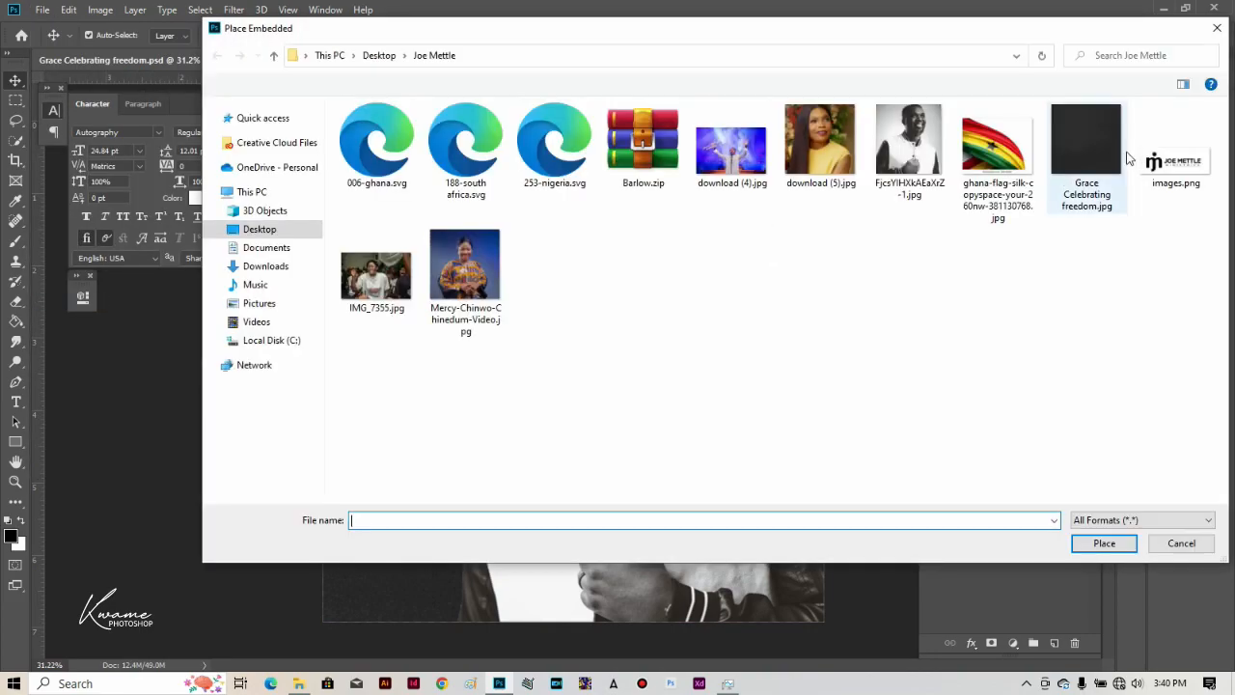
click(998, 135)
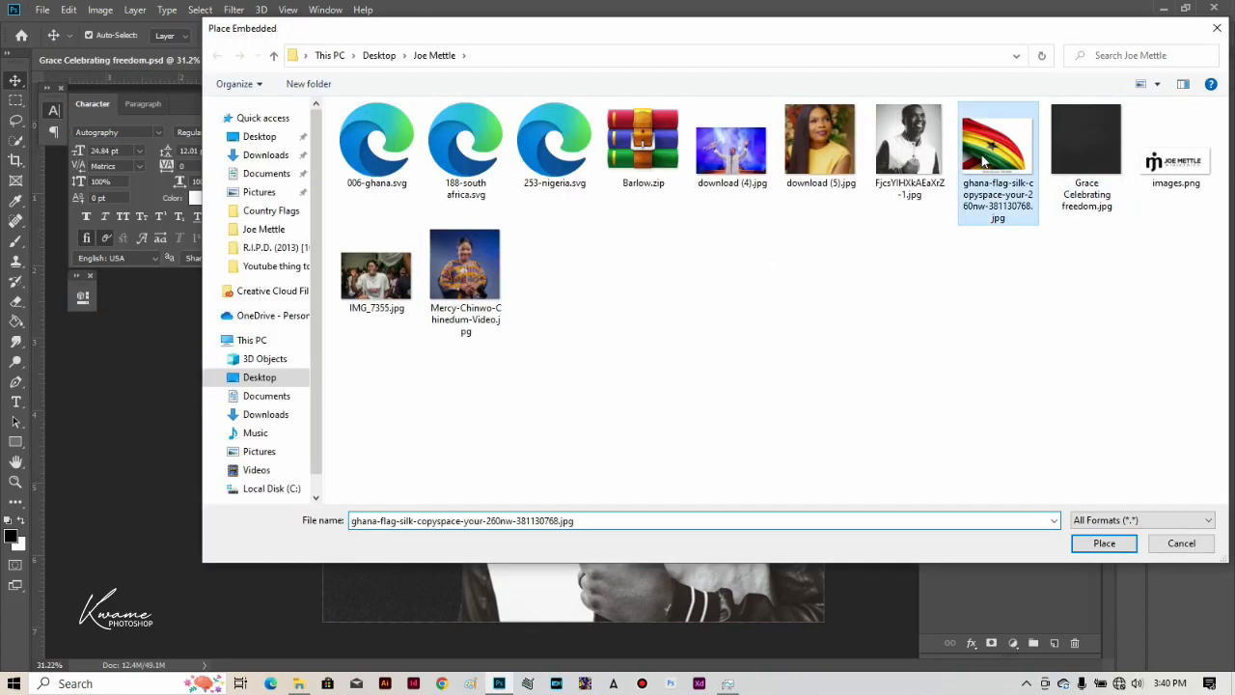
key(Return)
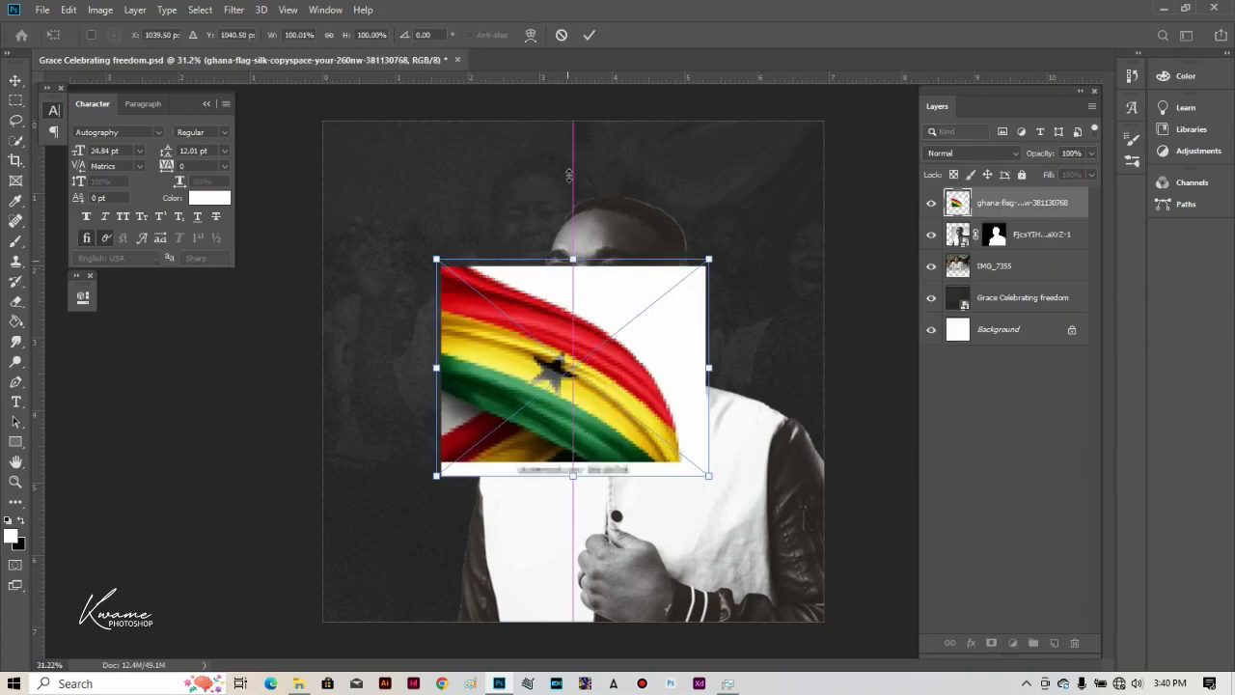
drag(569, 141, 573, 138)
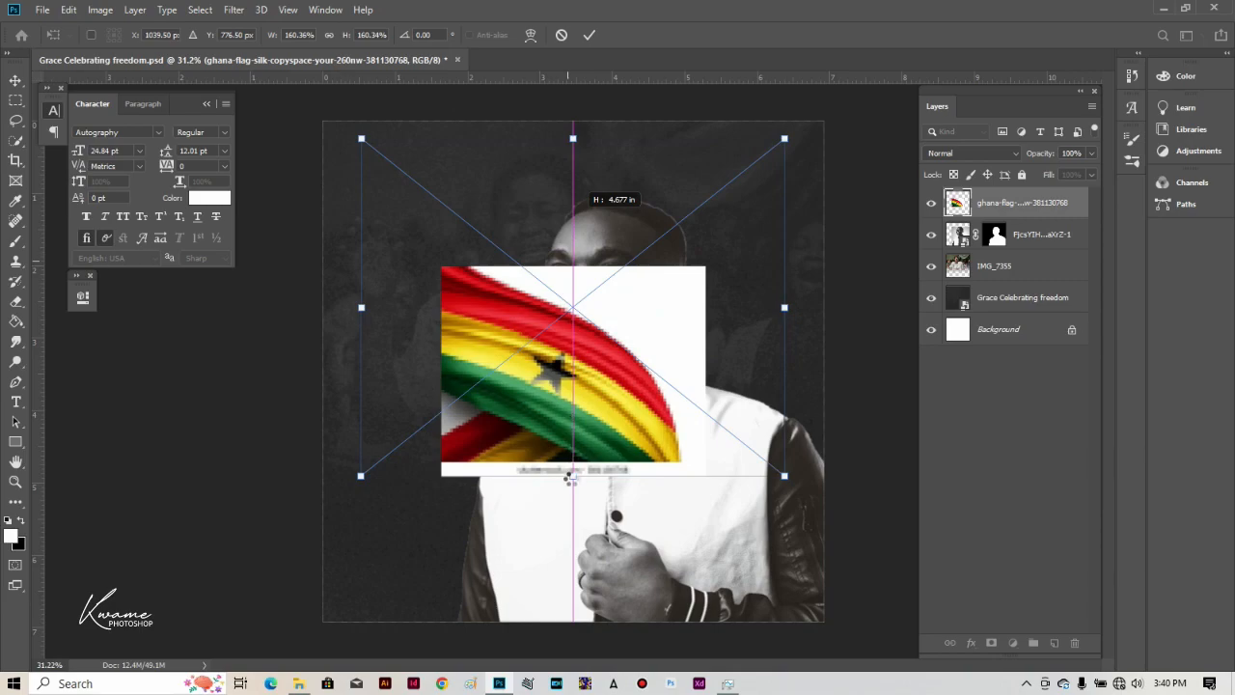
drag(571, 489, 571, 514)
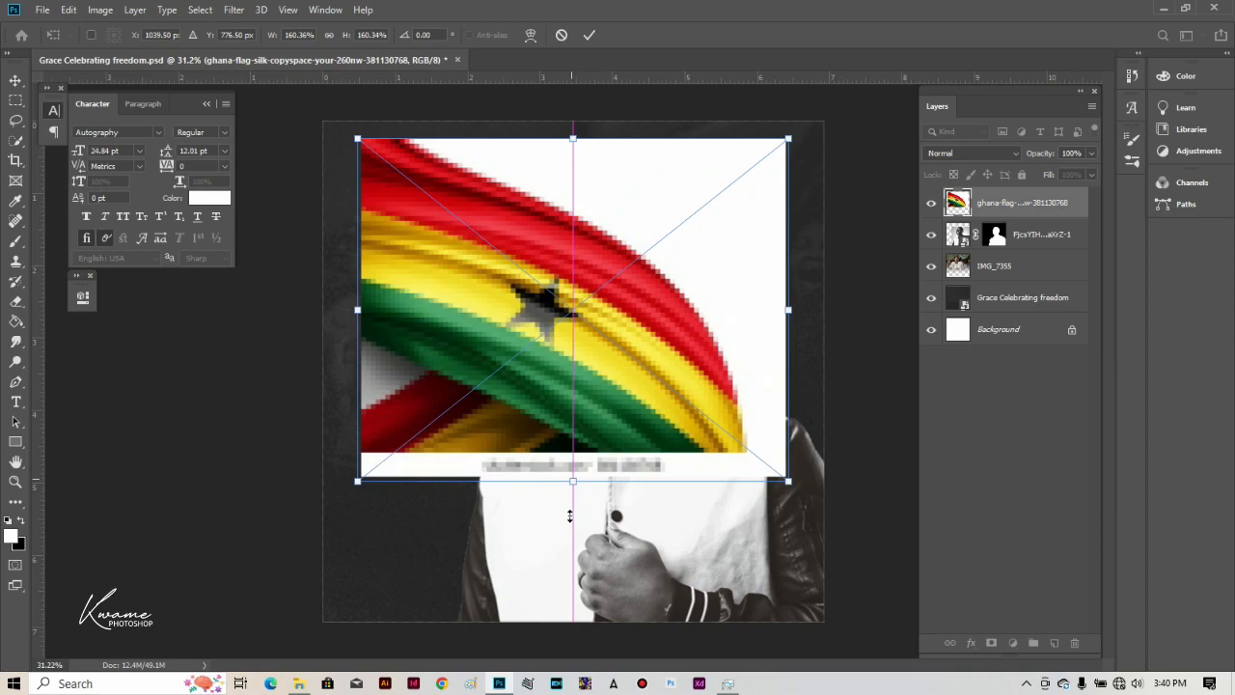
drag(573, 481, 569, 515)
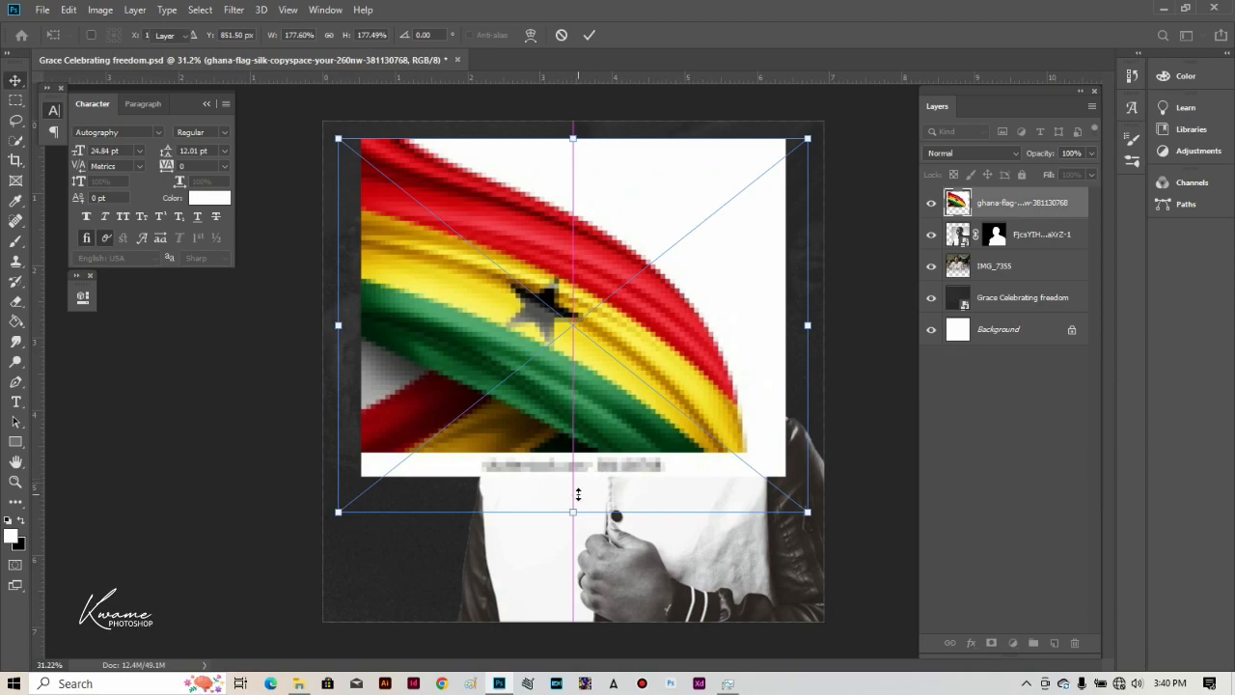
key(Return)
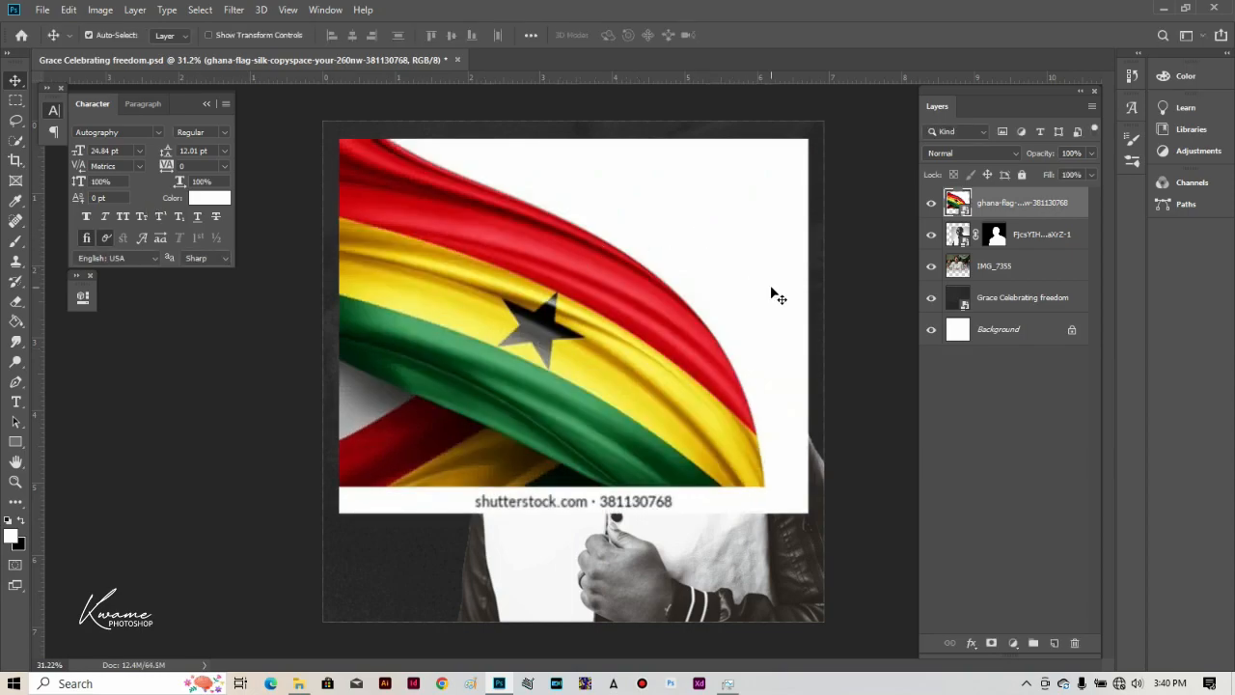
Step: Rasterize the flag layer and remove the white and grey background areas around the flag with the Magic Eraser
click(16, 301)
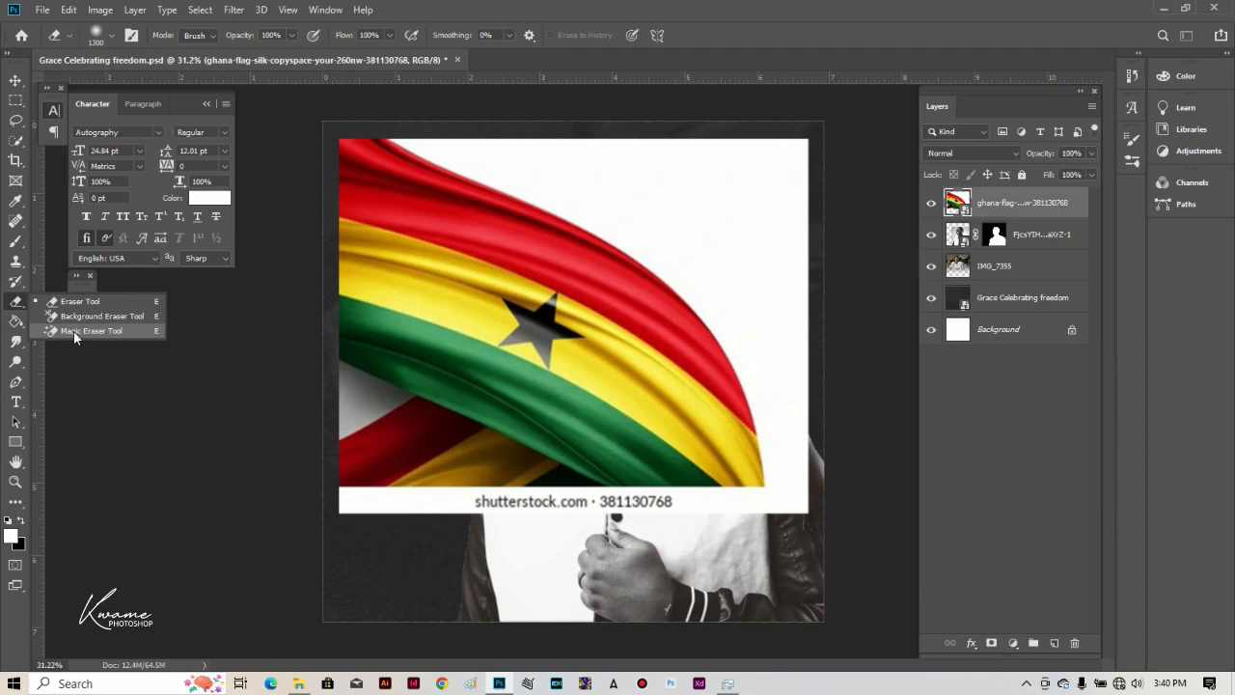
click(70, 330)
click(618, 174)
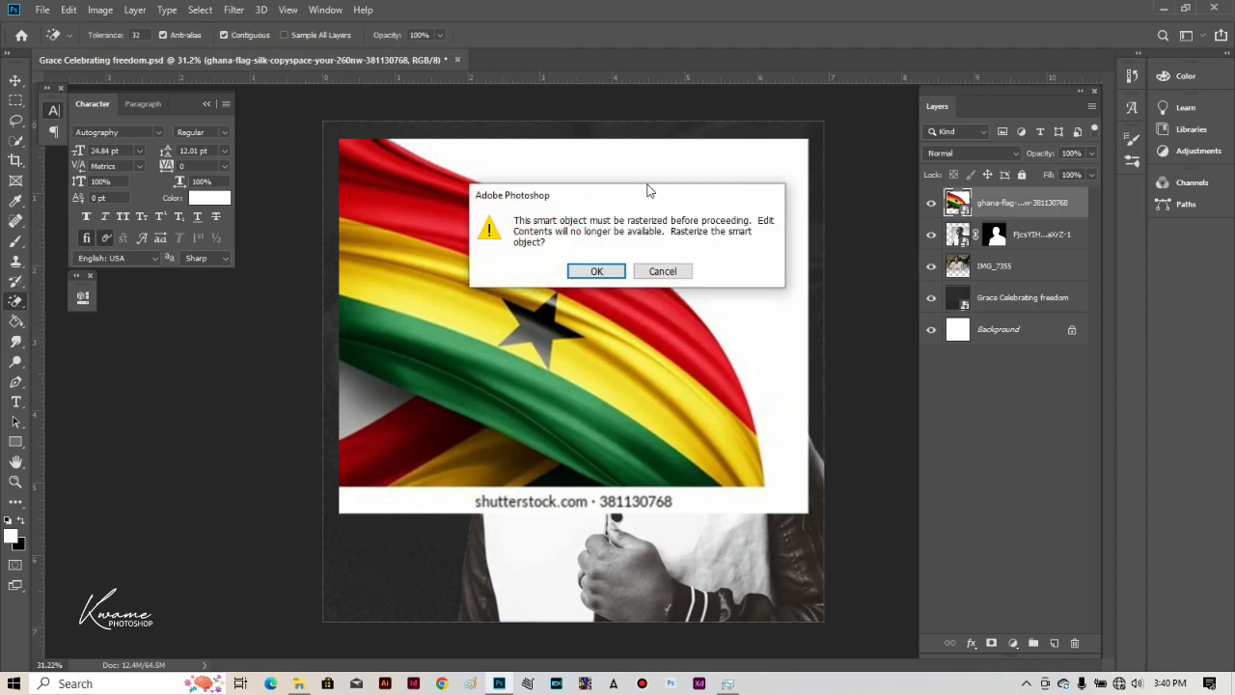
click(596, 272)
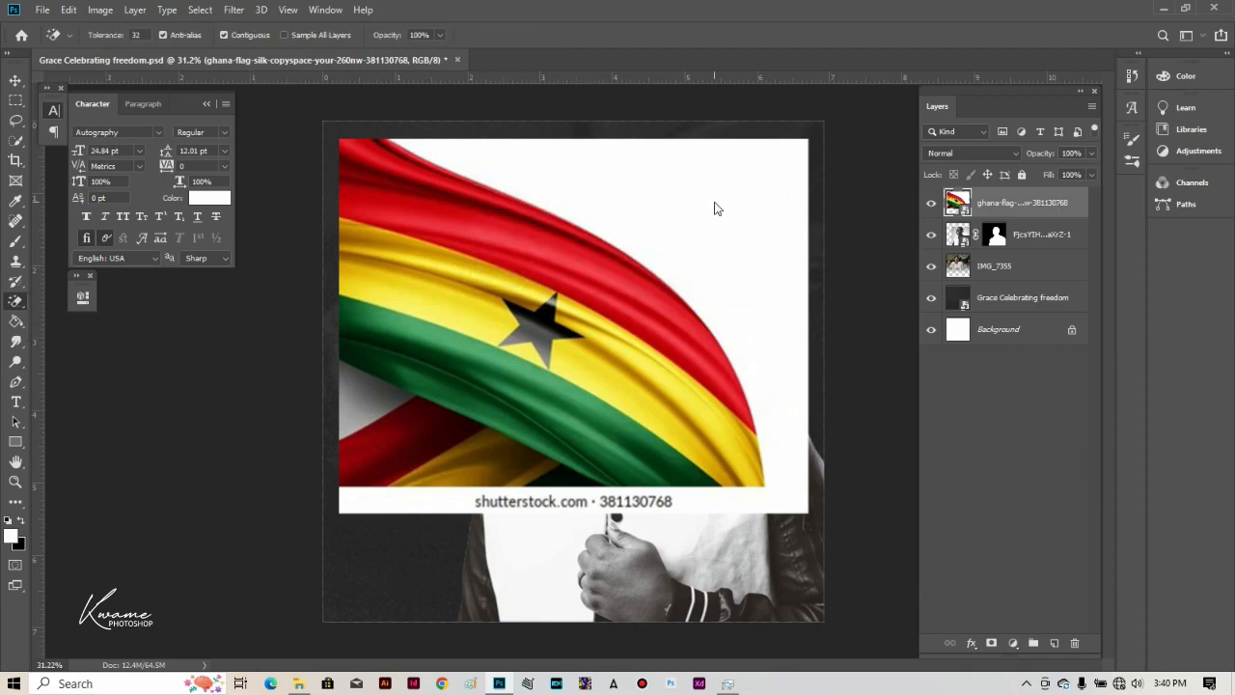
click(381, 393)
click(380, 390)
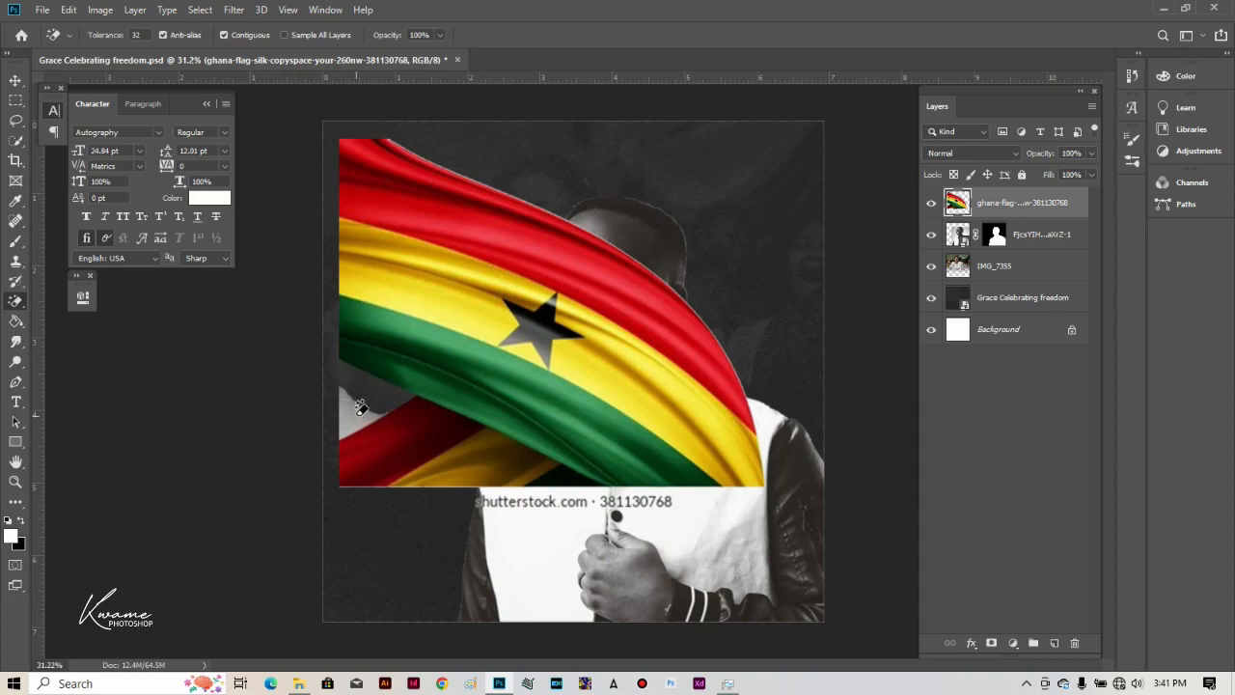
click(360, 399)
Step: Draw a rectangular marquee selection around the stock watermark strip directly below the flag
click(15, 101)
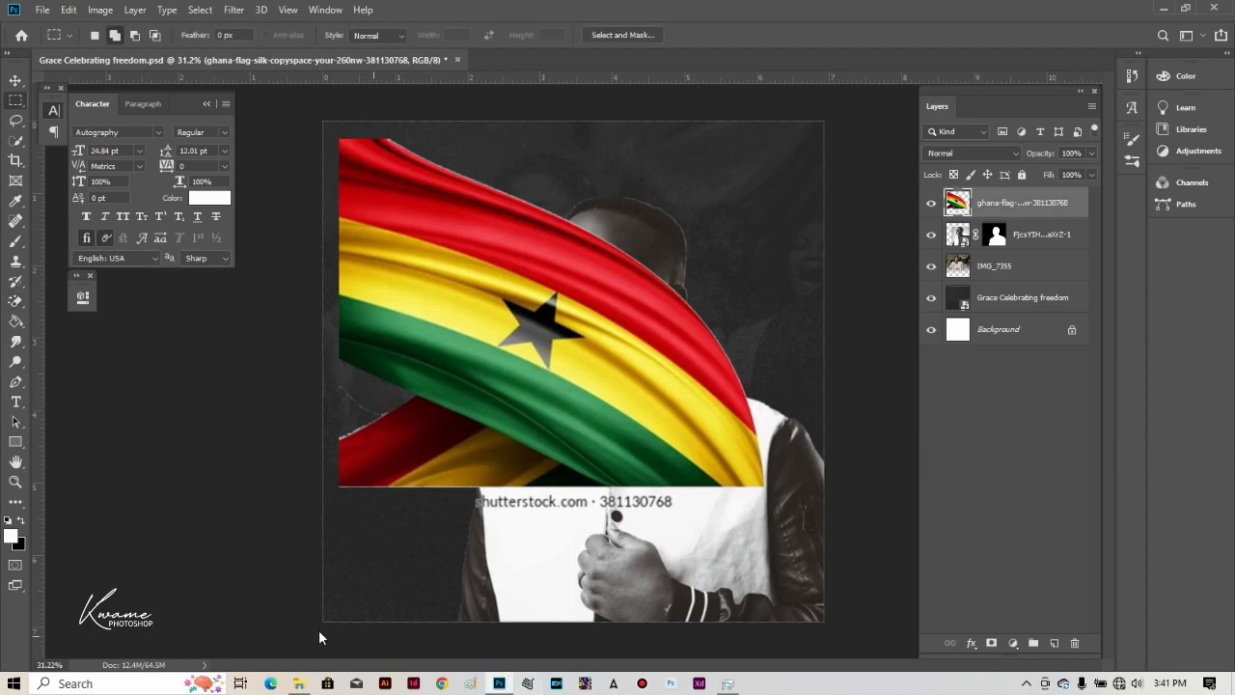
drag(321, 553, 829, 484)
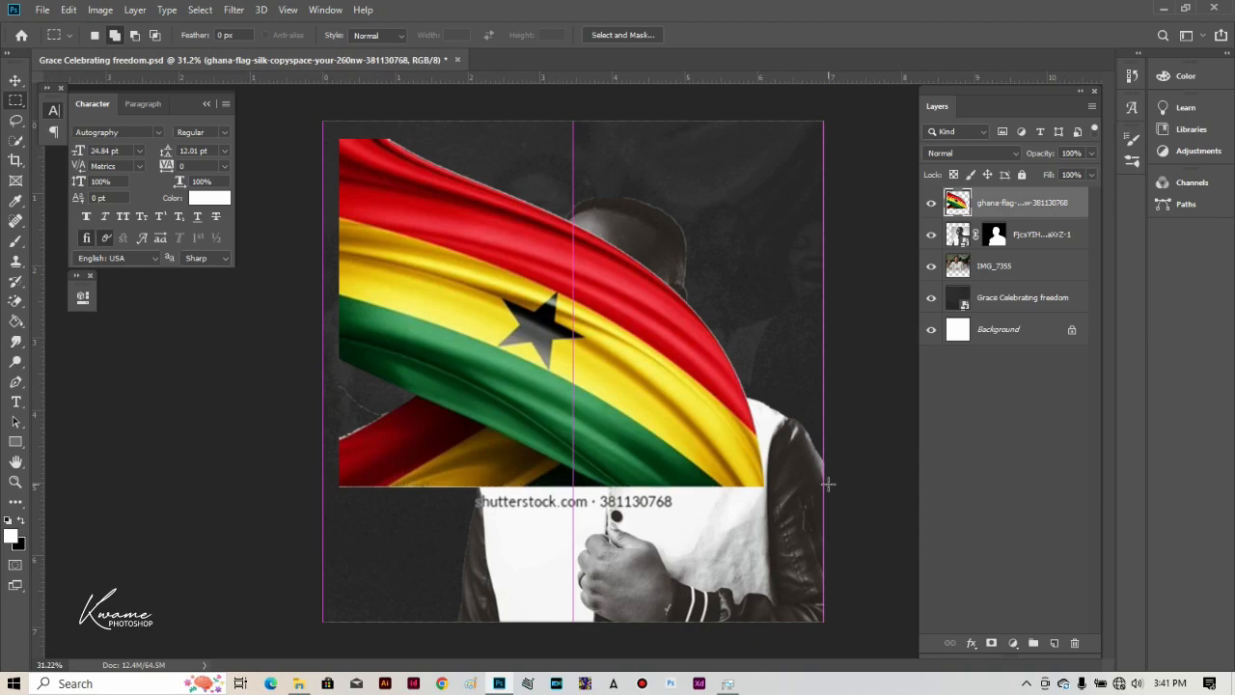
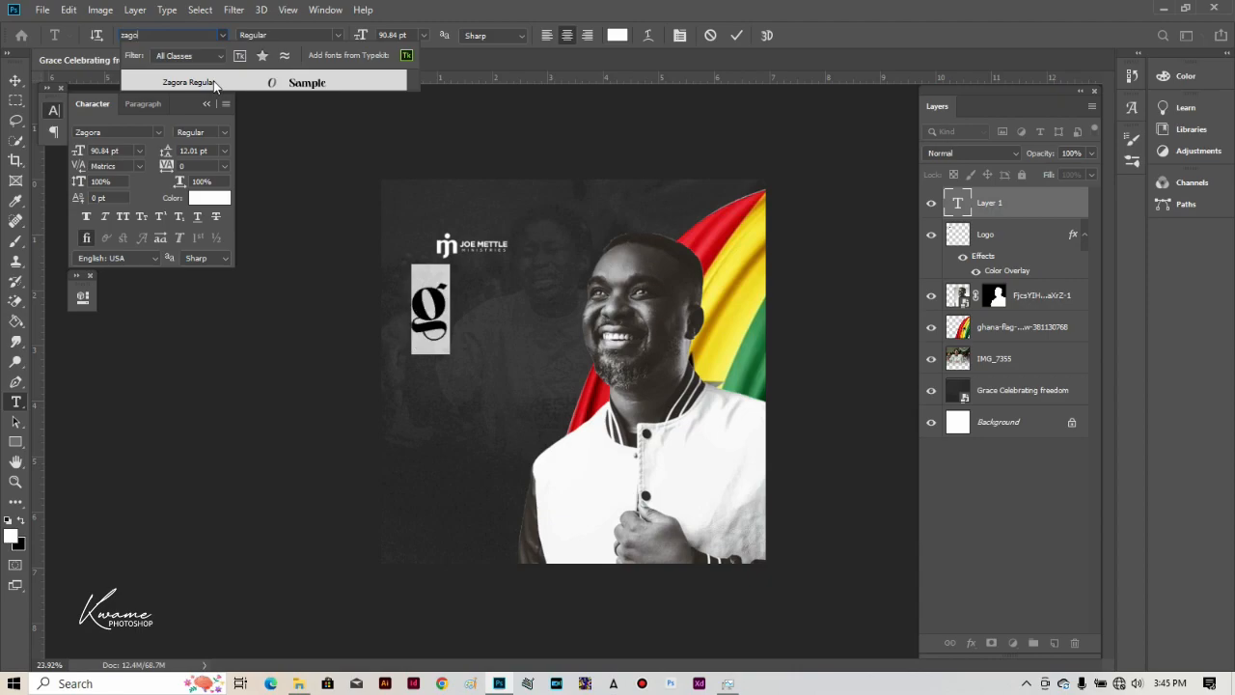
Step: Finish the lowercase g in Zagora below the logo and scale it up proportionally to about 165%
key(v)
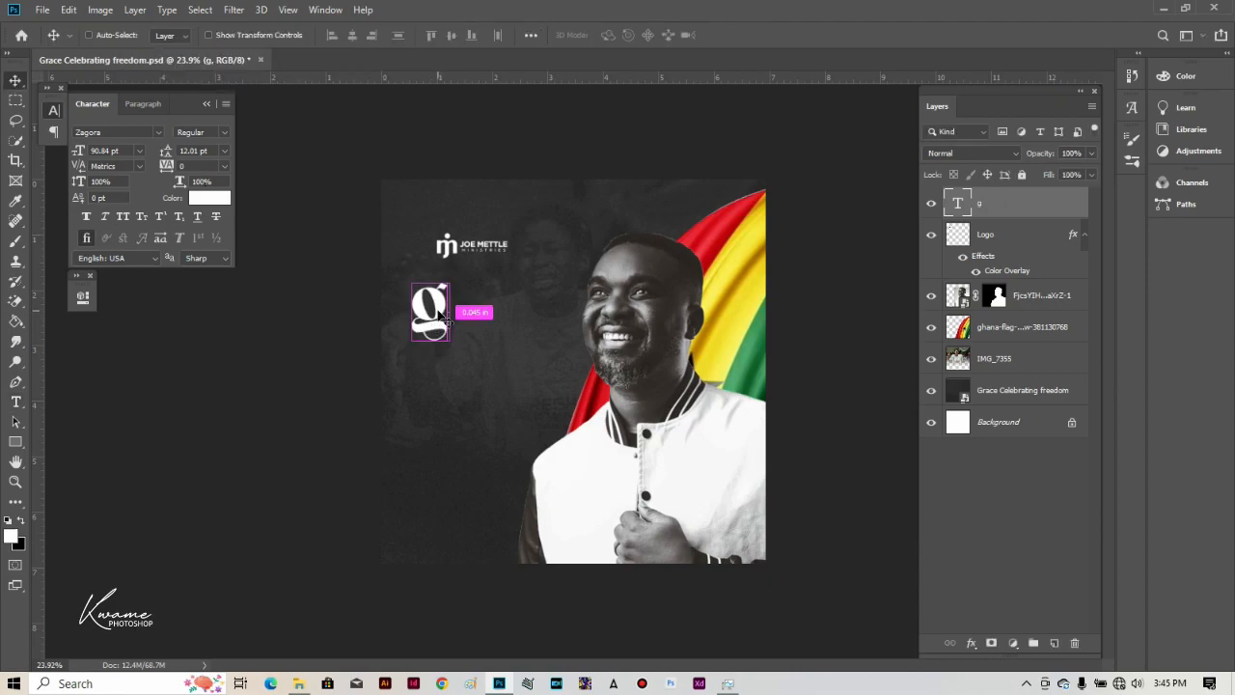
key(ctrl+t)
drag(450, 352, 475, 396)
key(Return)
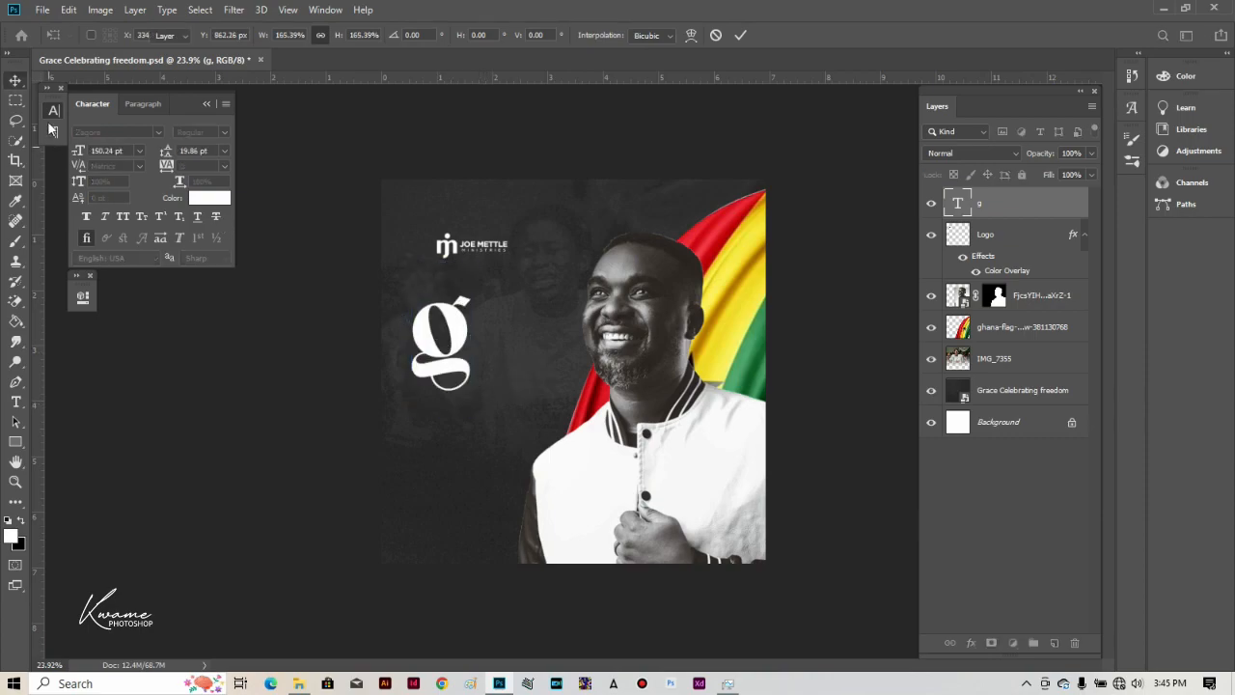
Step: Set the g's font size to 189.85 pt and shift the letter slightly down below the logo
click(121, 151)
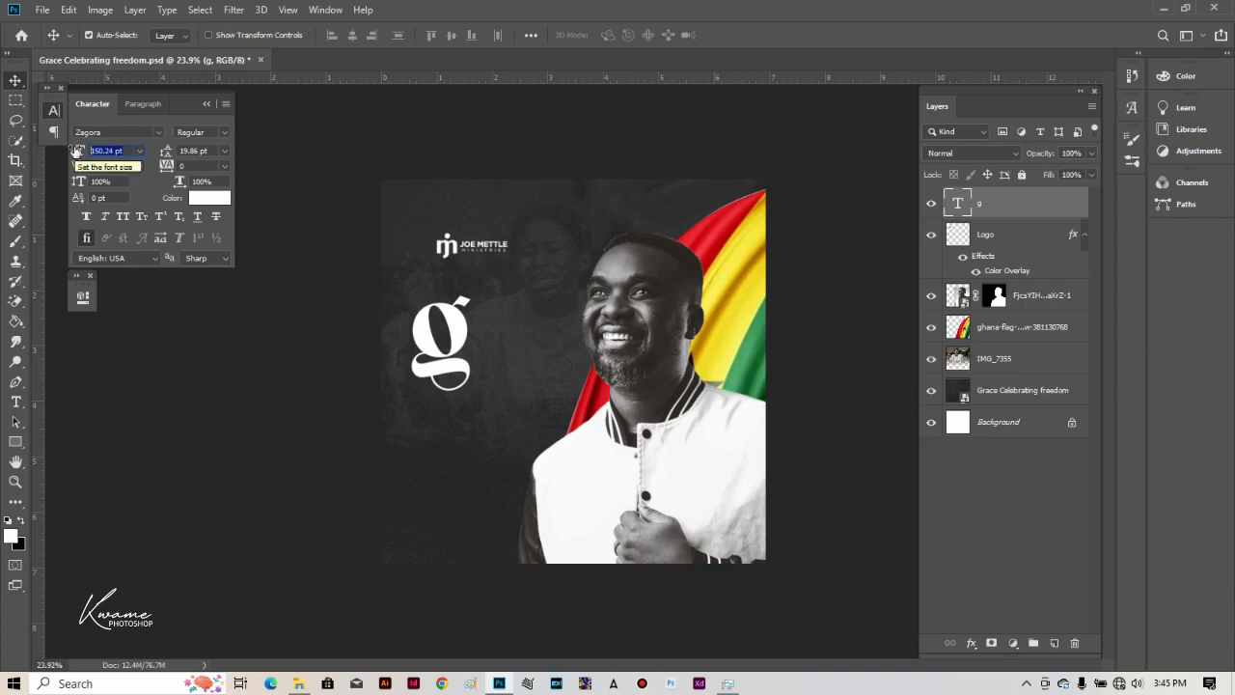
text(189)
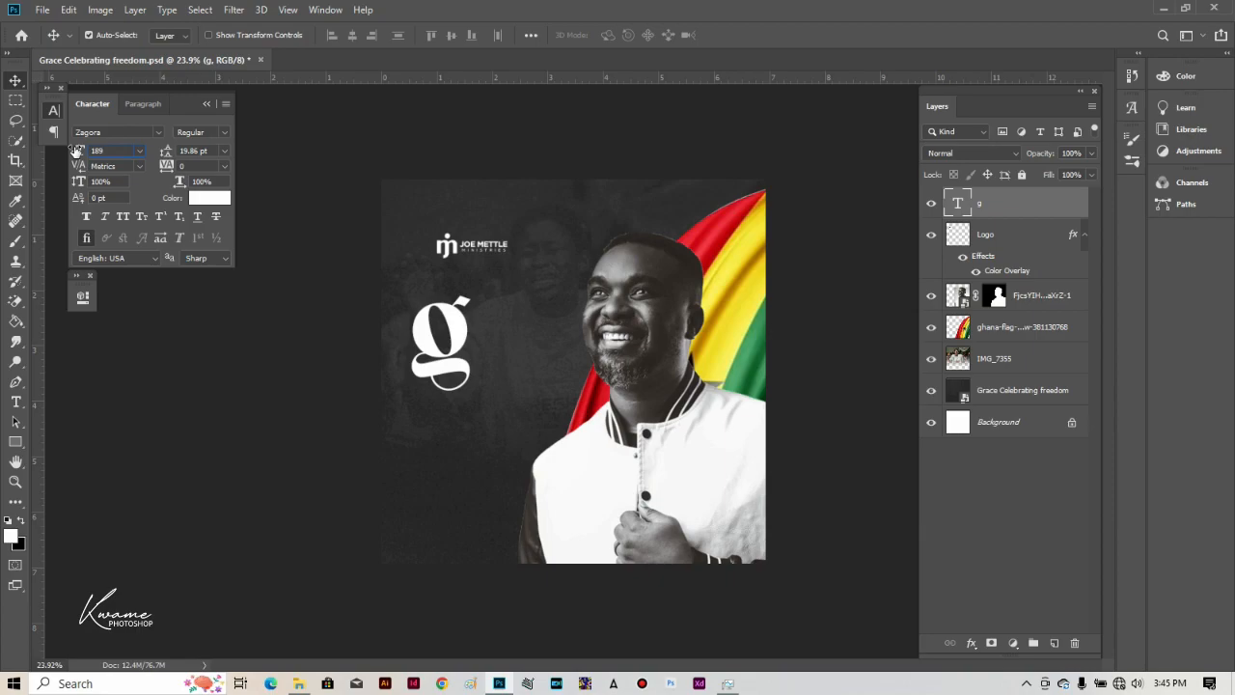
text(.85)
key(Return)
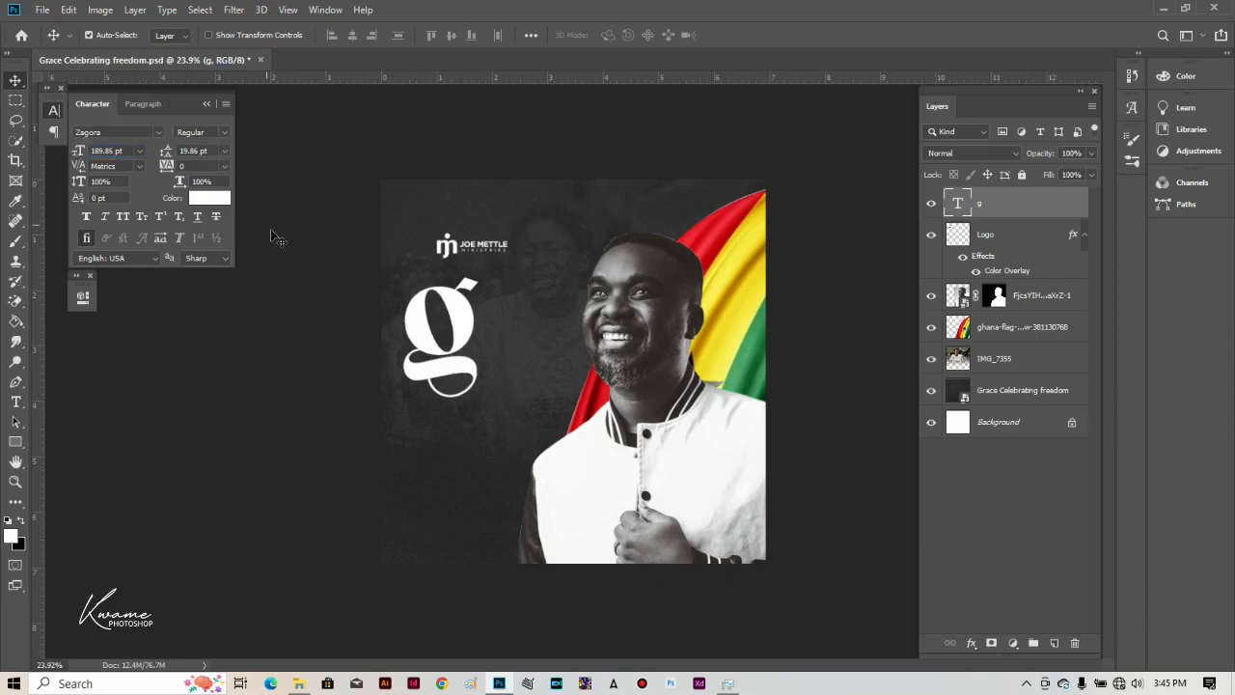
drag(468, 332, 467, 343)
Step: Add a new text layer reading "RACE" beside the g and set its font to Bebas Neue
scroll(465, 341, up, 7)
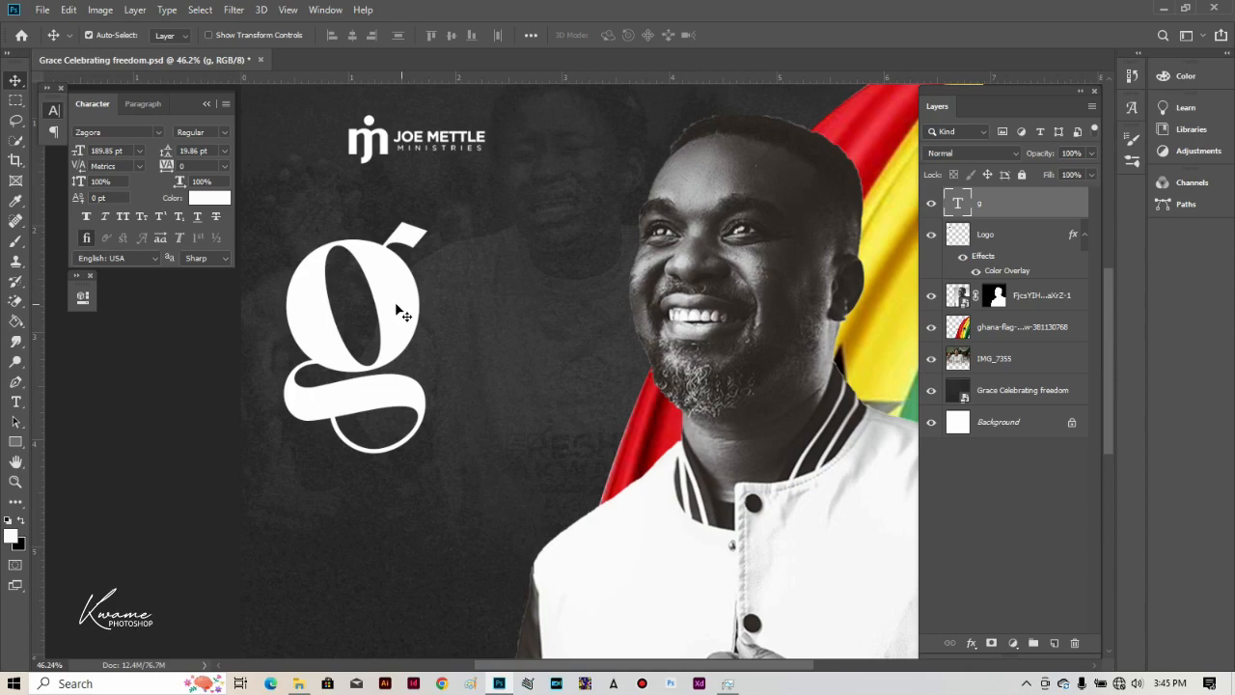
click(16, 402)
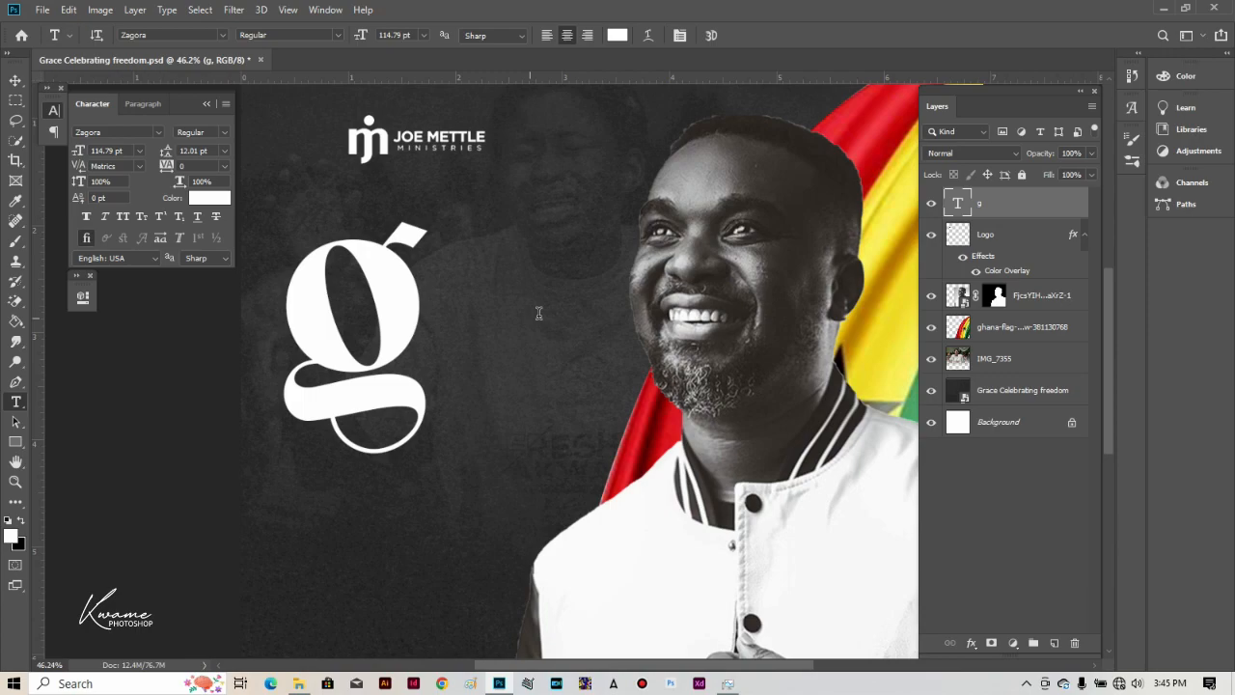
click(447, 207)
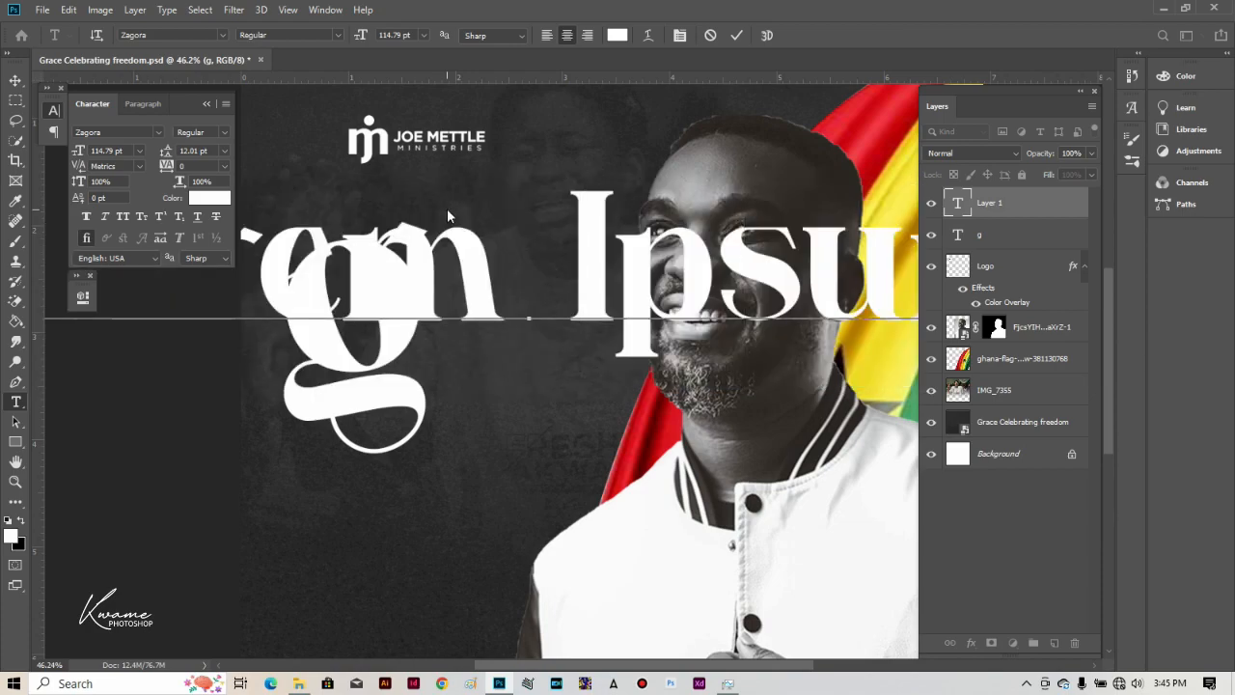
text(GRACE)
key(ctrl+a)
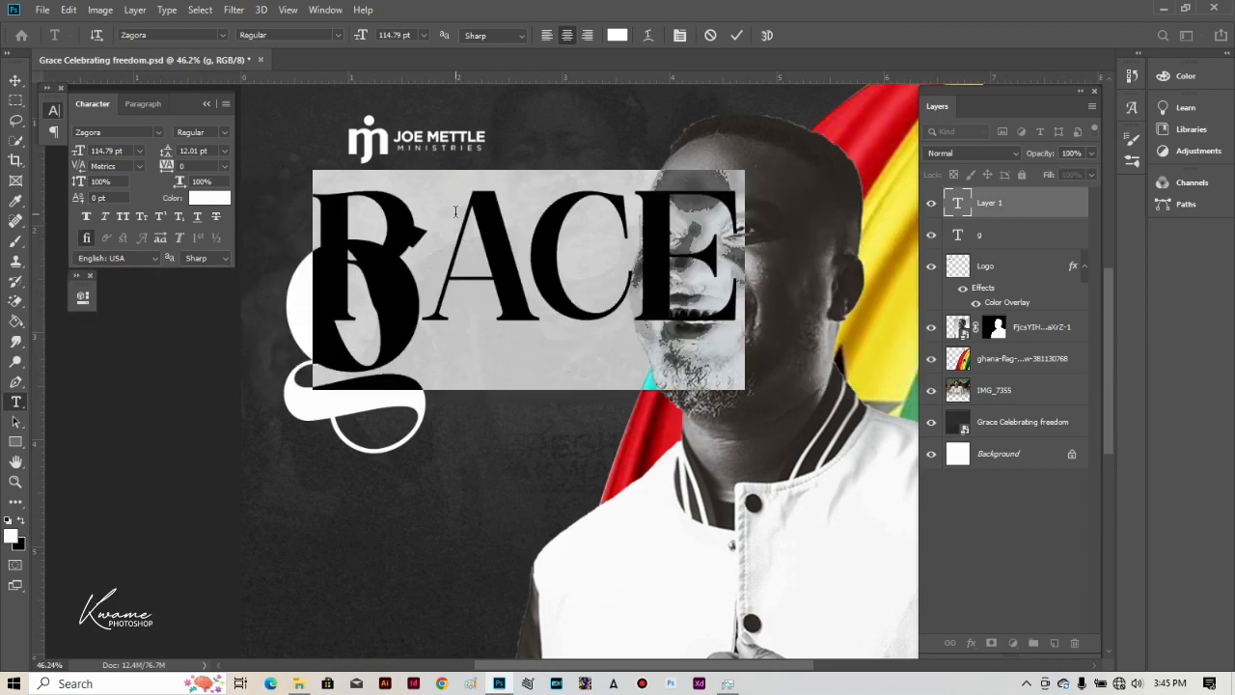
click(196, 36)
text(B)
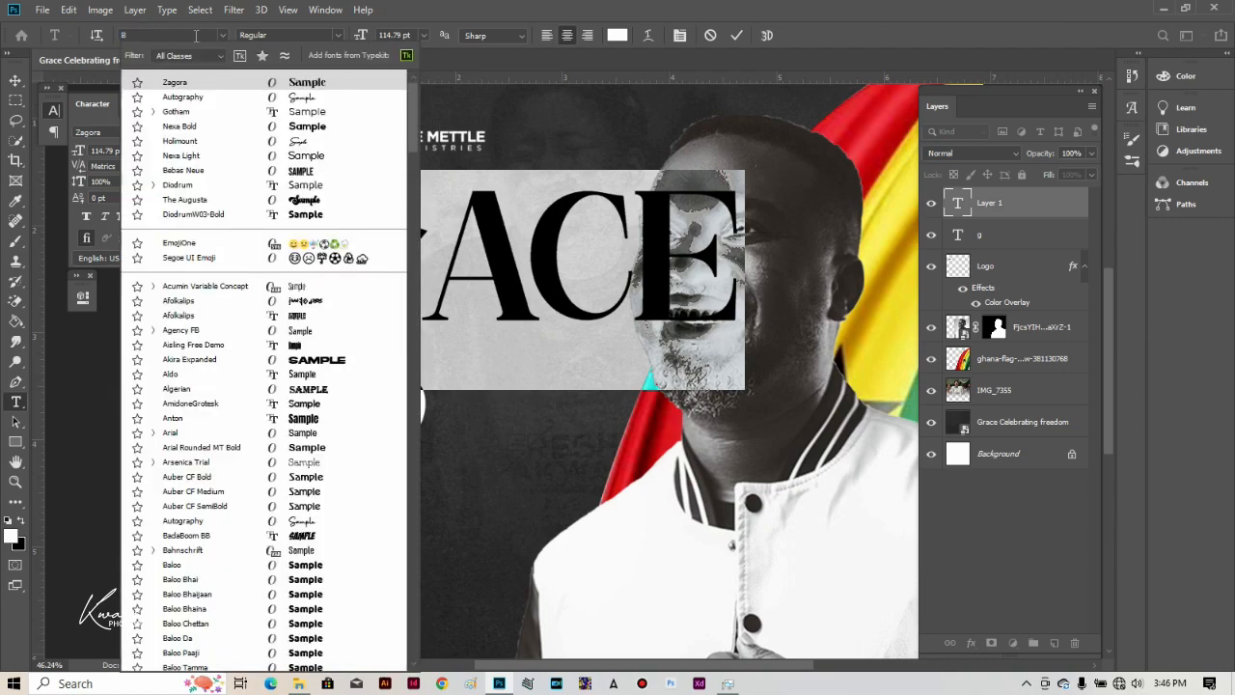
text(eb)
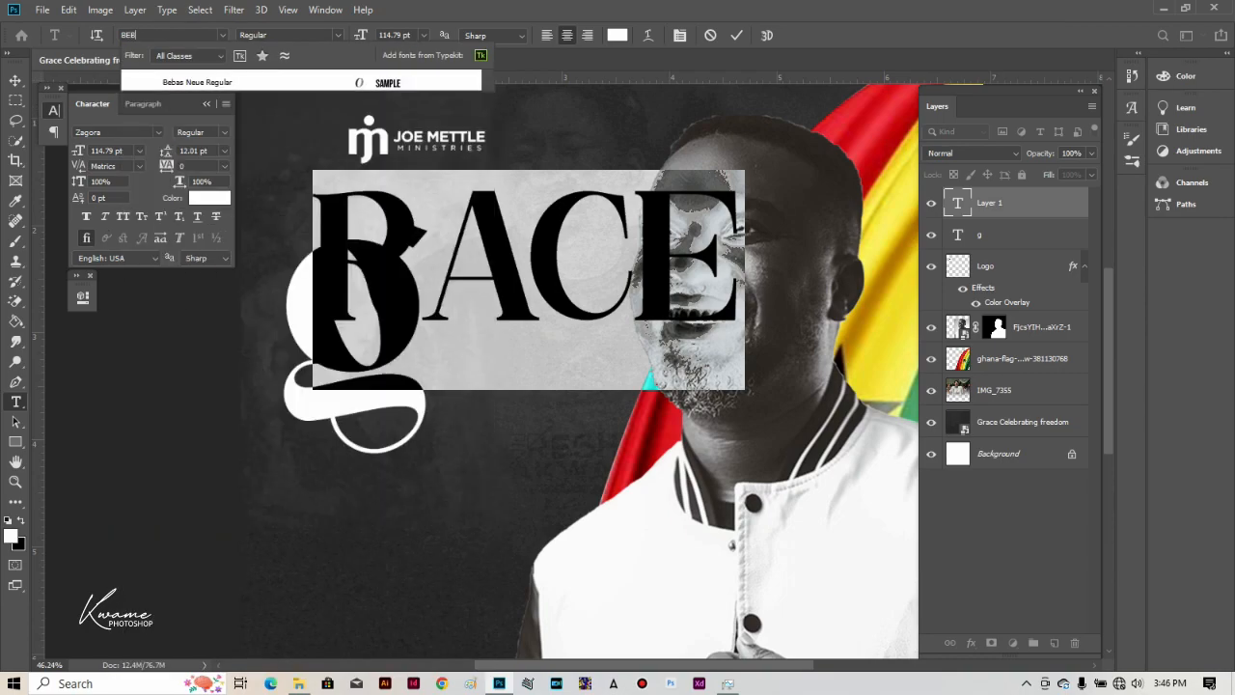
click(405, 82)
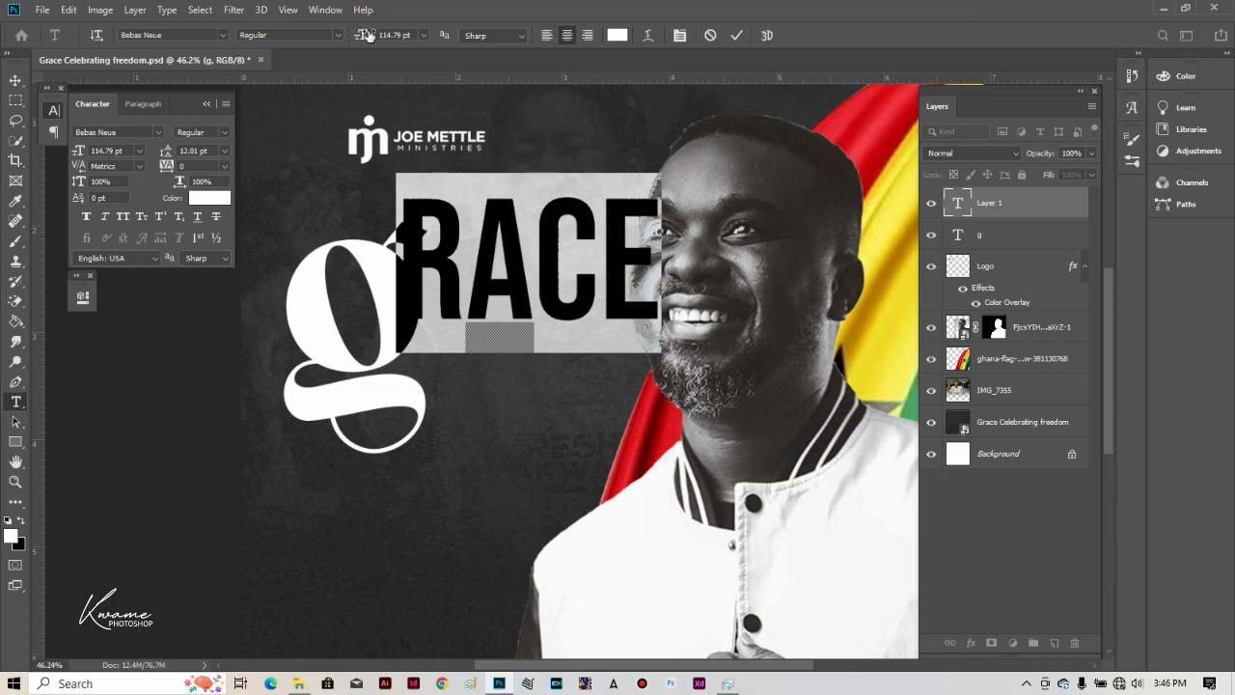
Step: Set the RACE text's font size to 84 pt
click(122, 152)
text(84.17)
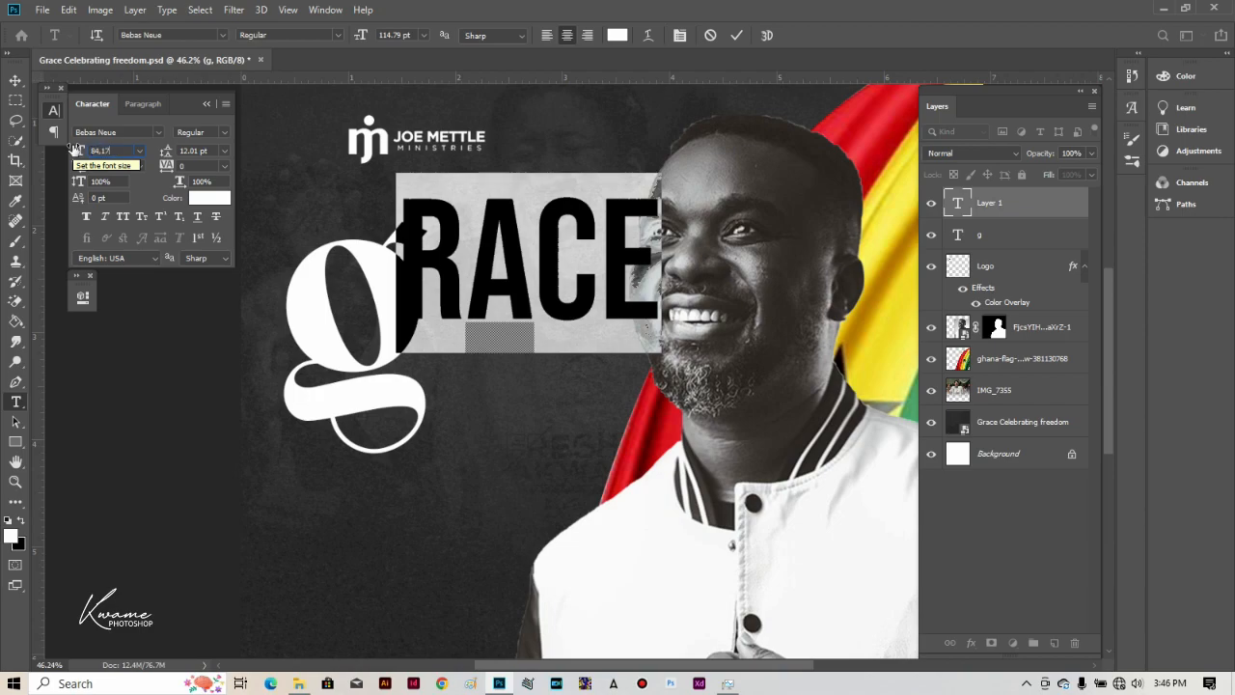
key(Return)
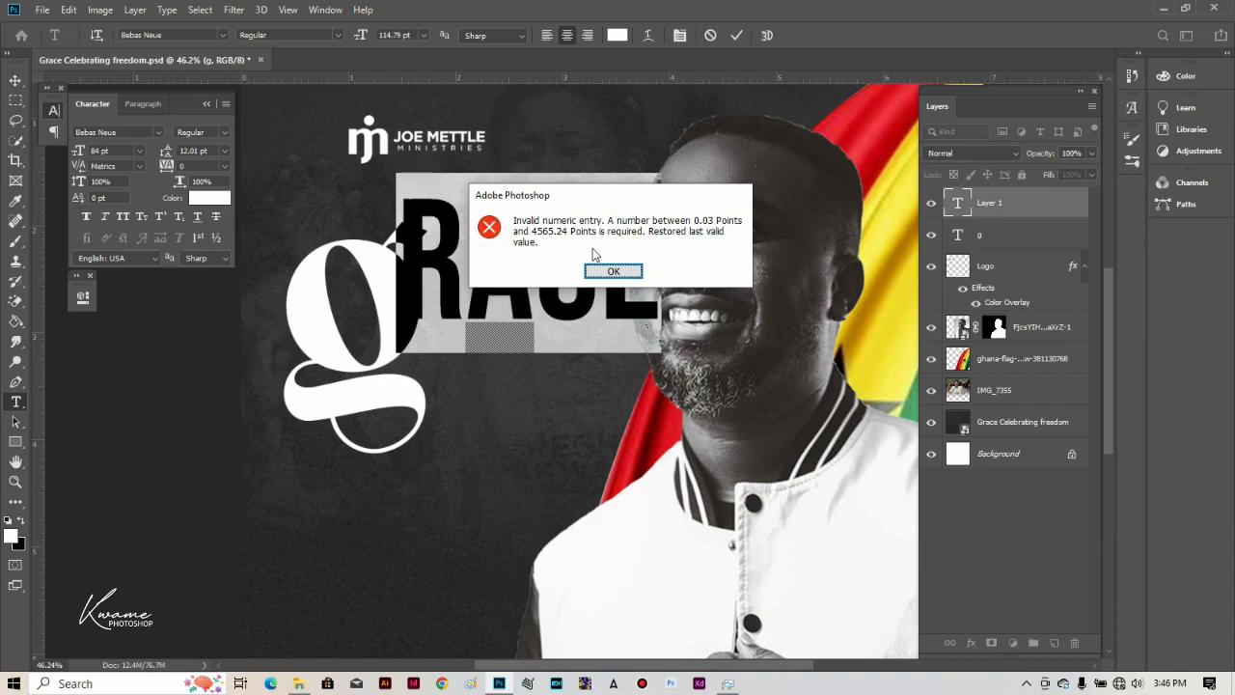
click(608, 270)
key(Return)
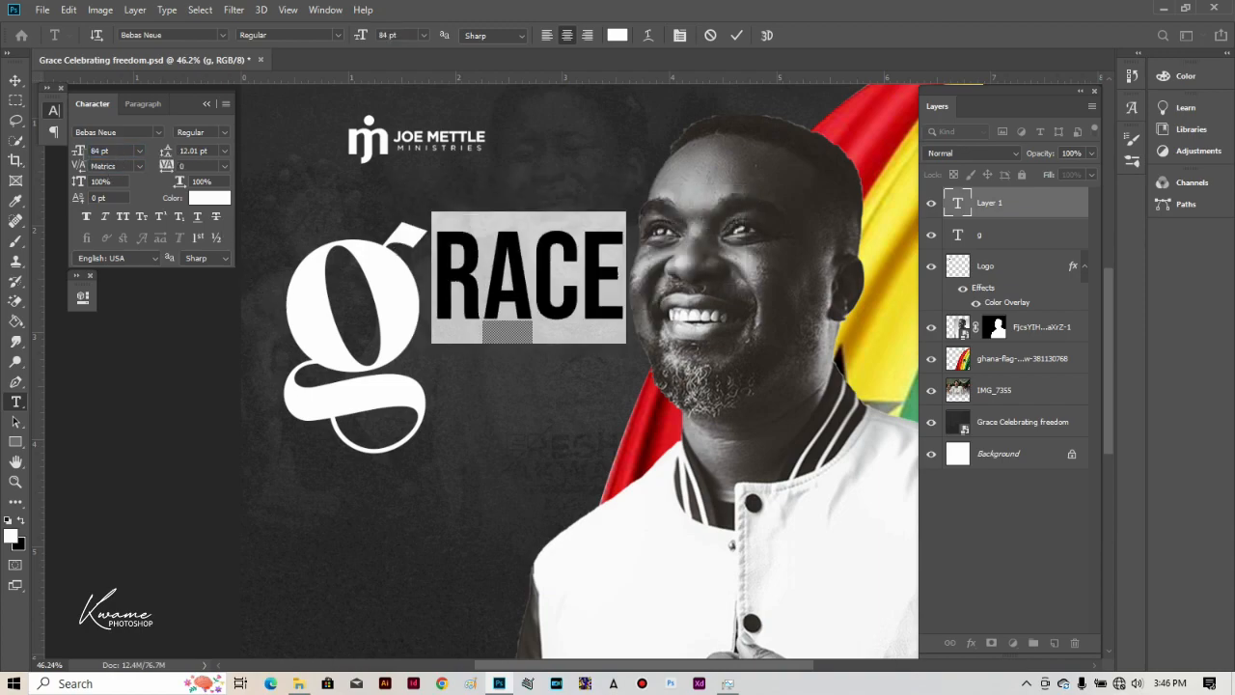
Step: Lower RACE slightly beside the g, duplicate it directly underneath, and replace the copy's text with "CELEBRATE"
click(14, 81)
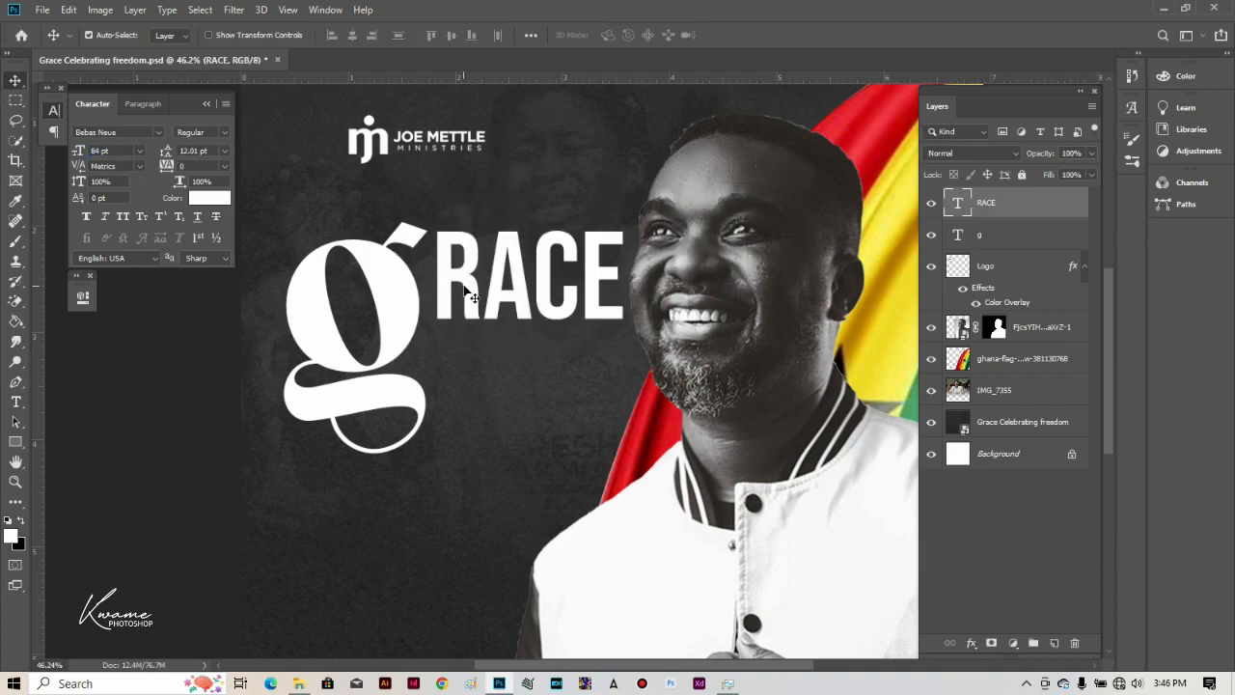
drag(492, 289, 522, 399)
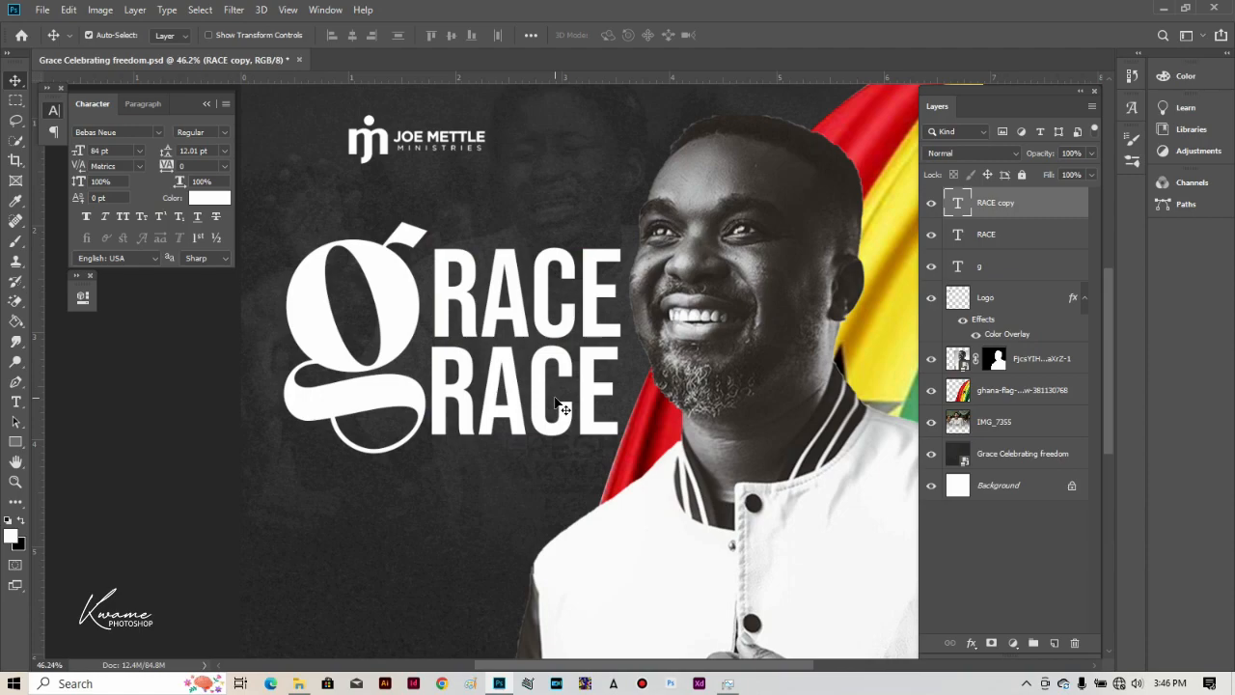
key(t)
double_click(556, 388)
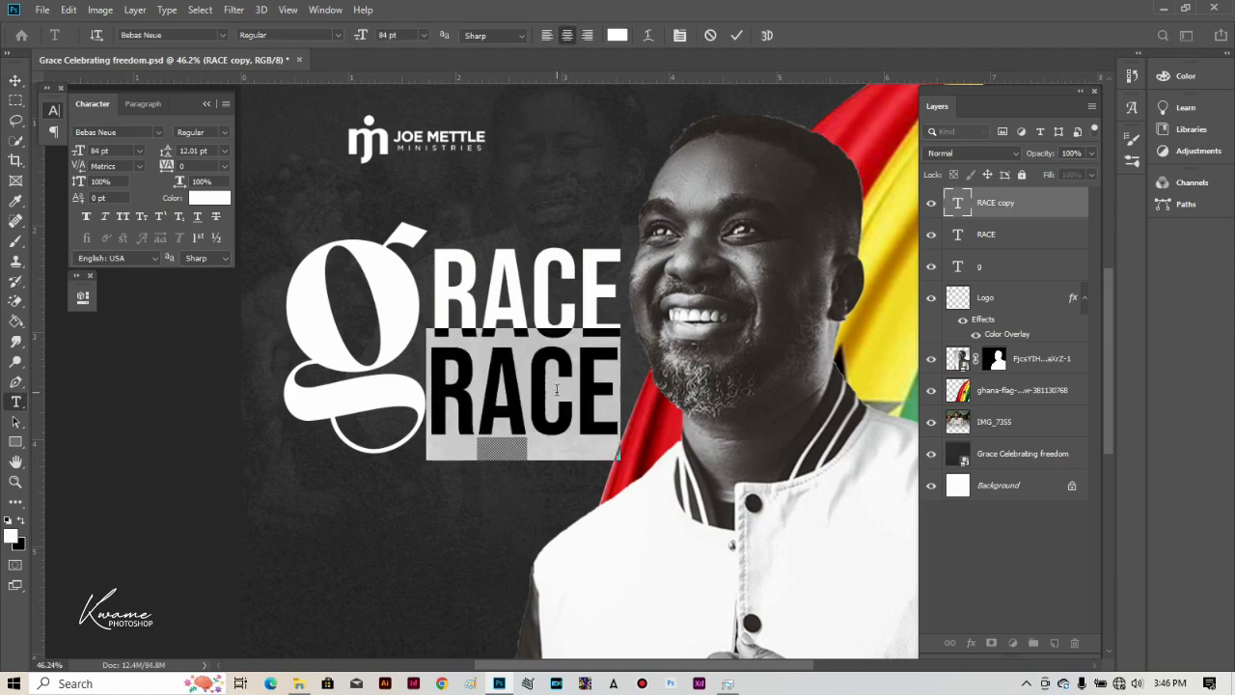
click(556, 389)
key(Right)
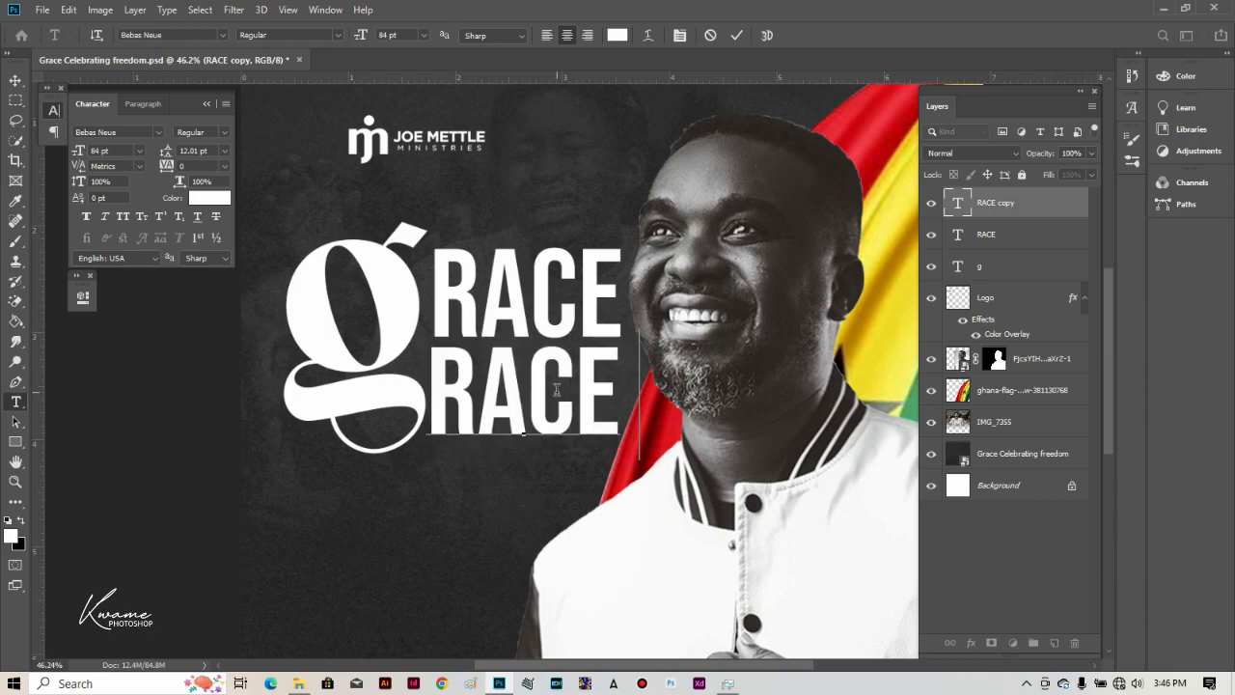
key(ctrl+a)
text(CELEBRATE)
Step: Add a second line reading "FREEDOM" below CELEBRATE in the duplicated text layer
click(556, 389)
key(Right)
key(Right)
key(Right)
key(Right)
key(Return)
text(FREED)
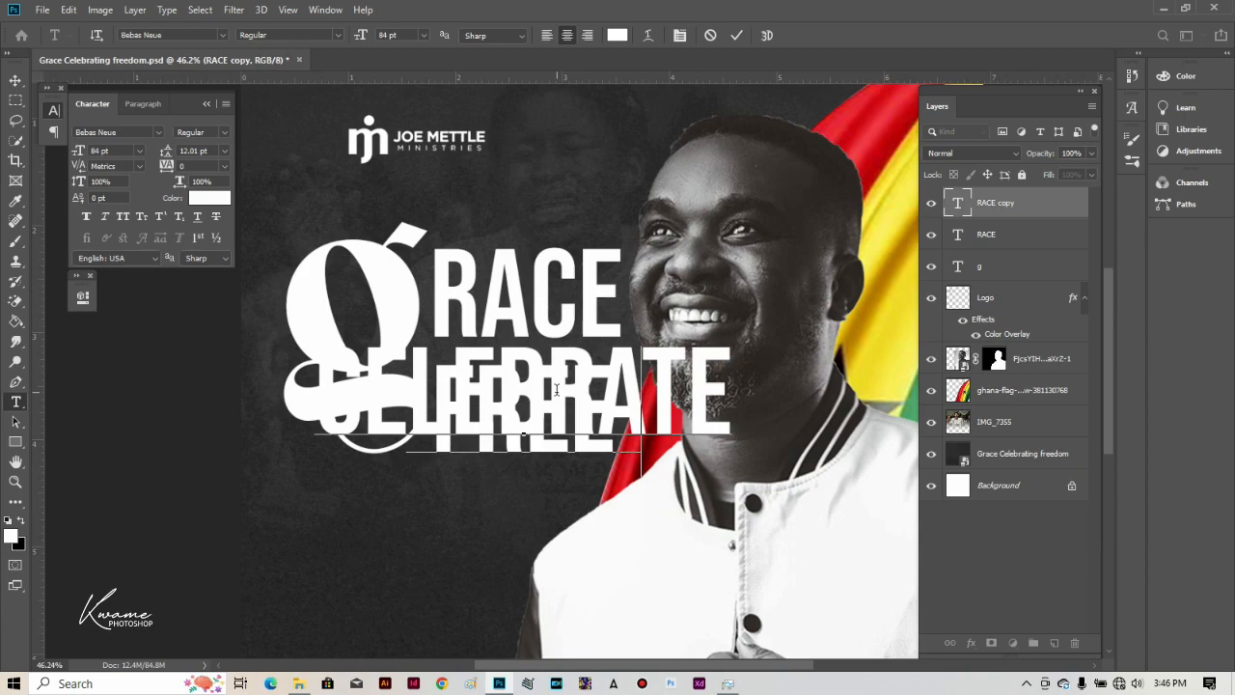
text(OM)
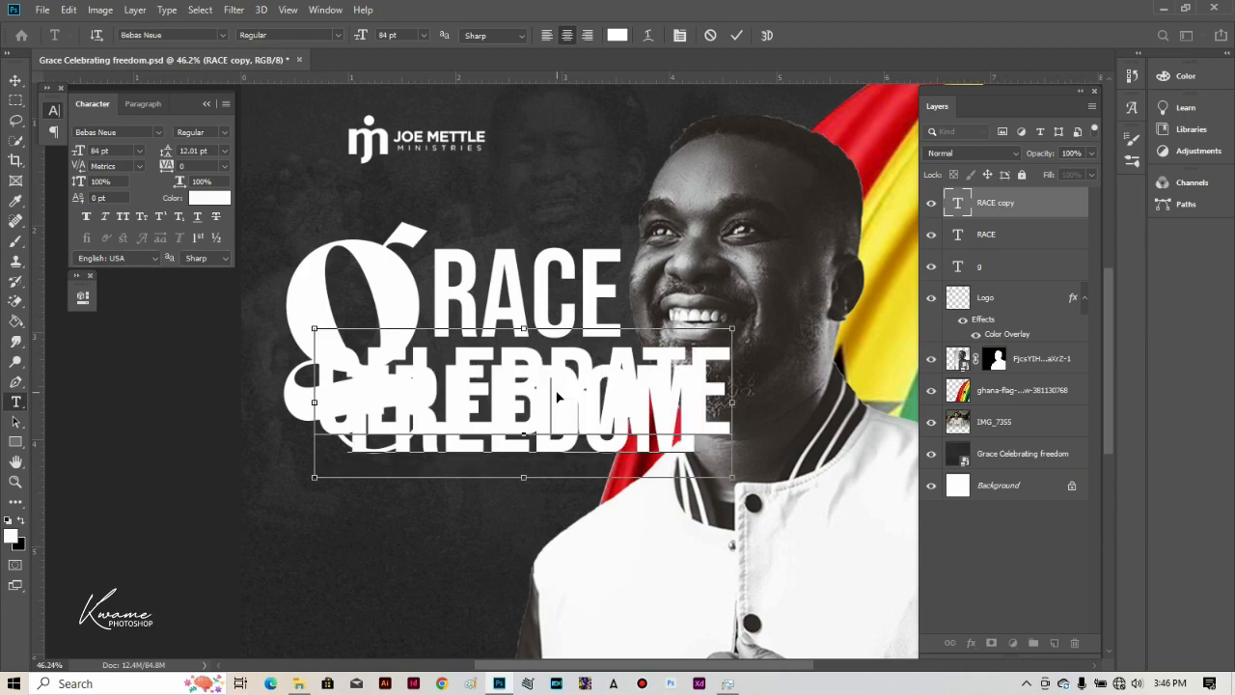
Step: Set both lines of the CELEBRATE FREEDOM text to Barlow SemiBold with 54.01 pt leading
key(ctrl+a)
drag(167, 152, 205, 169)
click(189, 32)
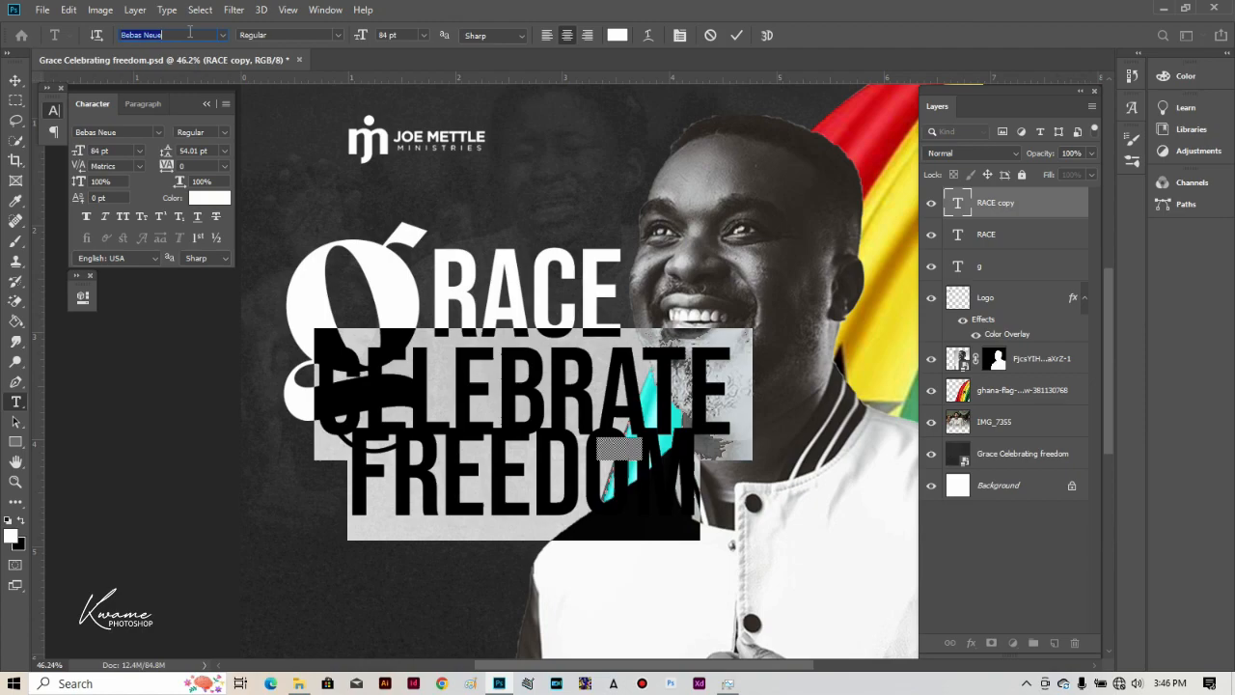
text(BARLOW)
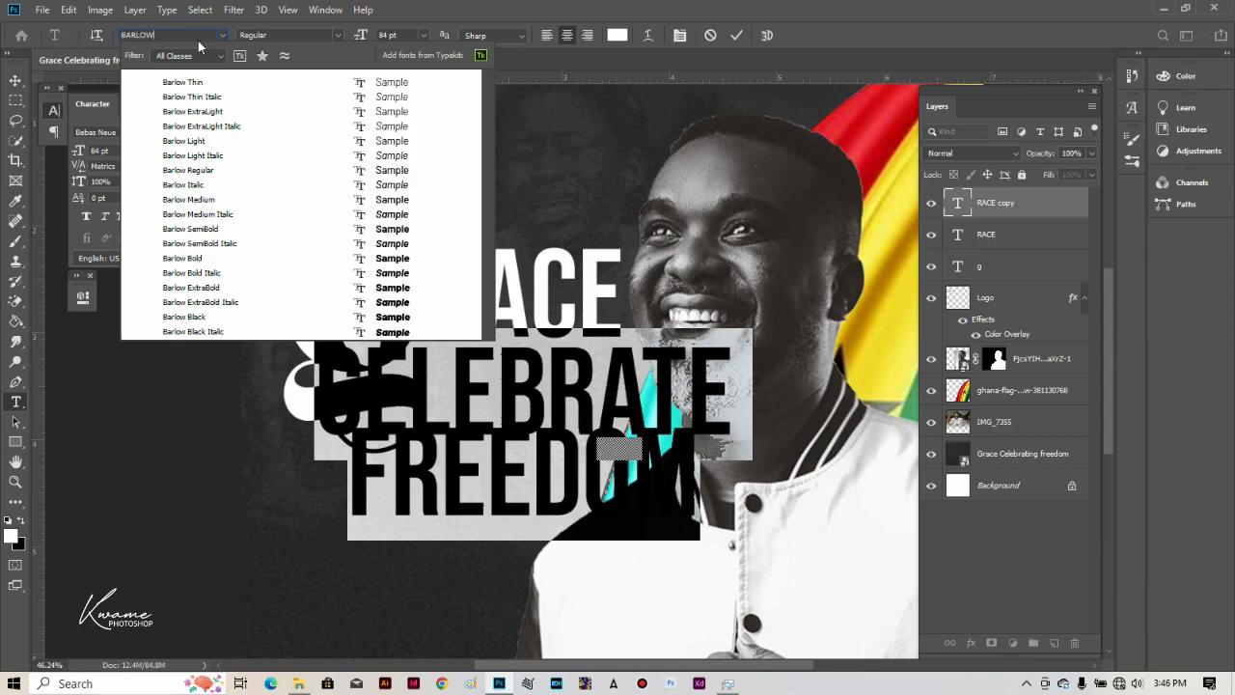
click(310, 241)
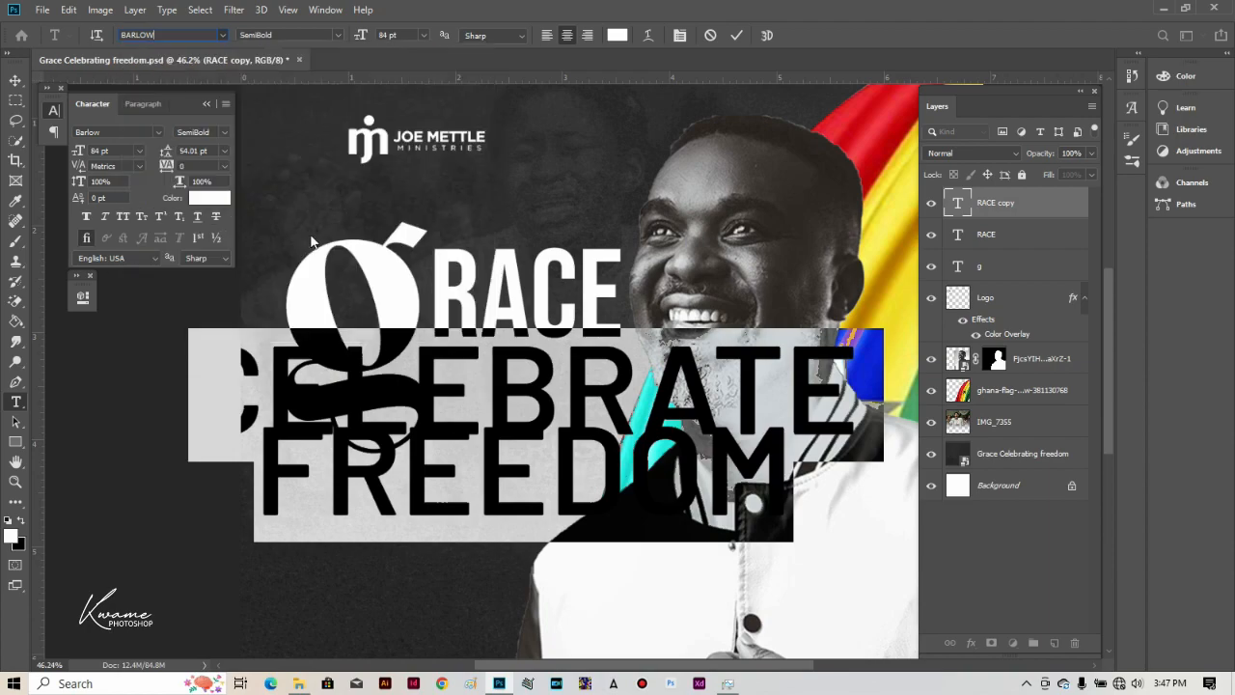
Step: Reduce CELEBRATE FREEDOM to 31 pt, left-align it with 27.01 pt leading, and move it beneath RACE
drag(347, 36, 321, 35)
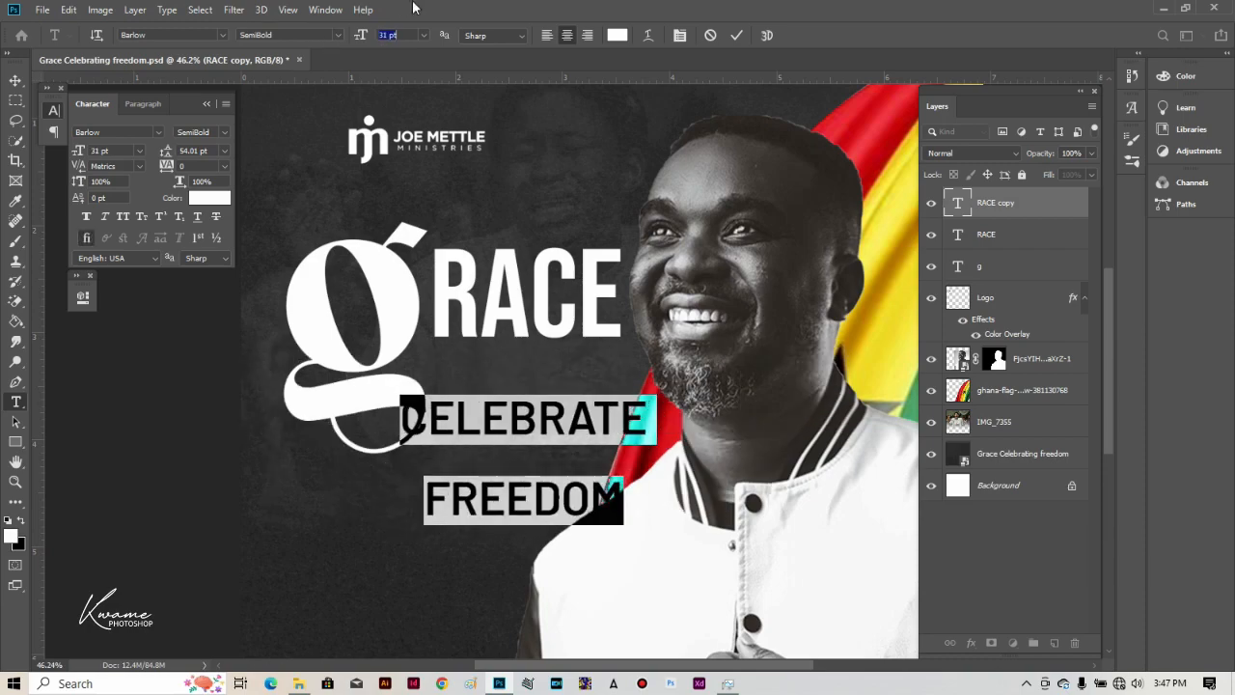
click(548, 36)
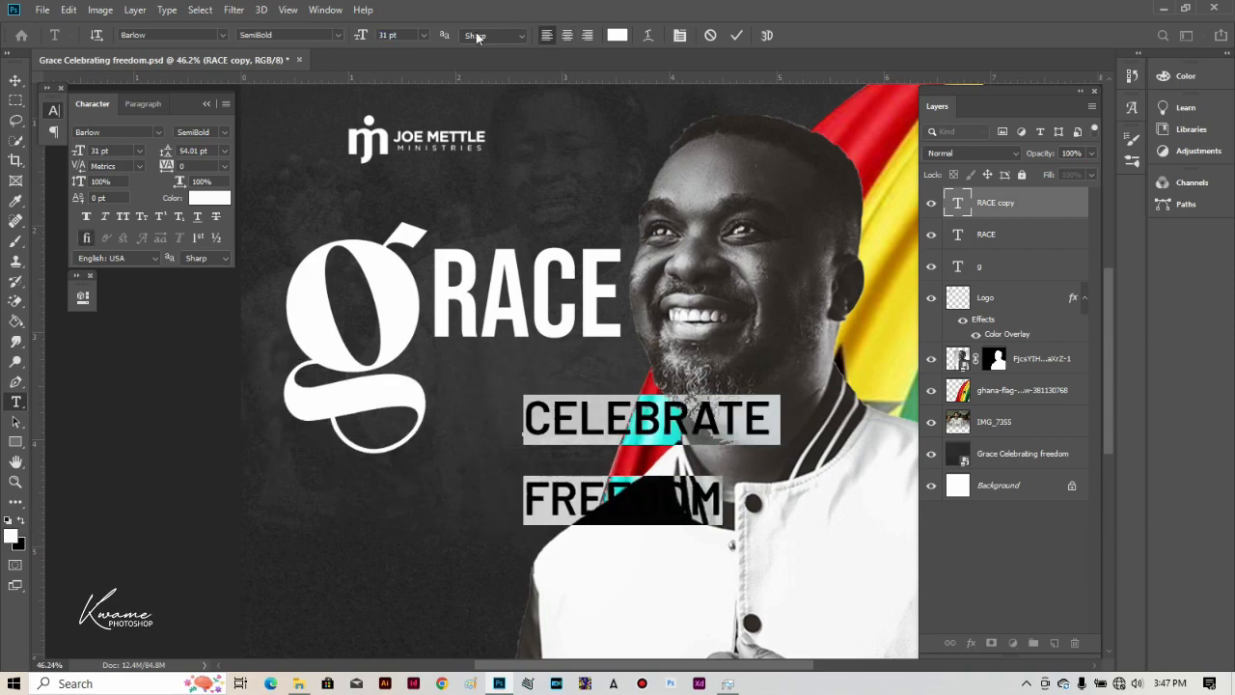
click(162, 150)
drag(162, 150, 140, 137)
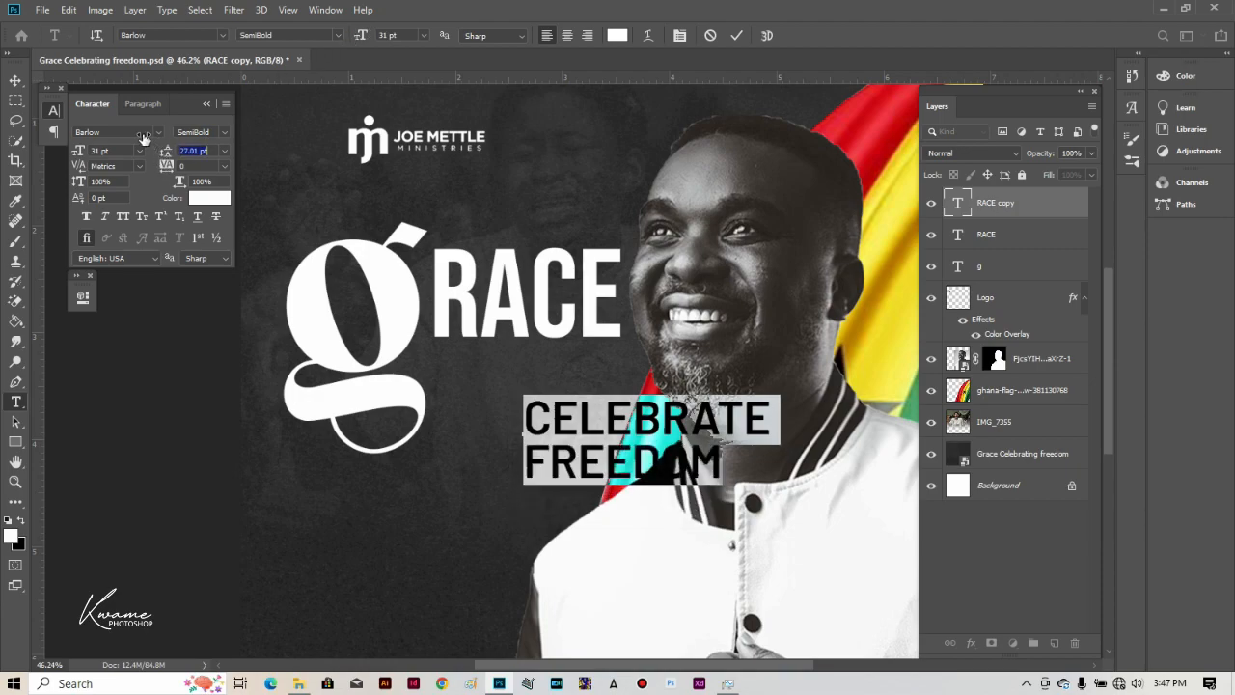
drag(572, 495, 499, 457)
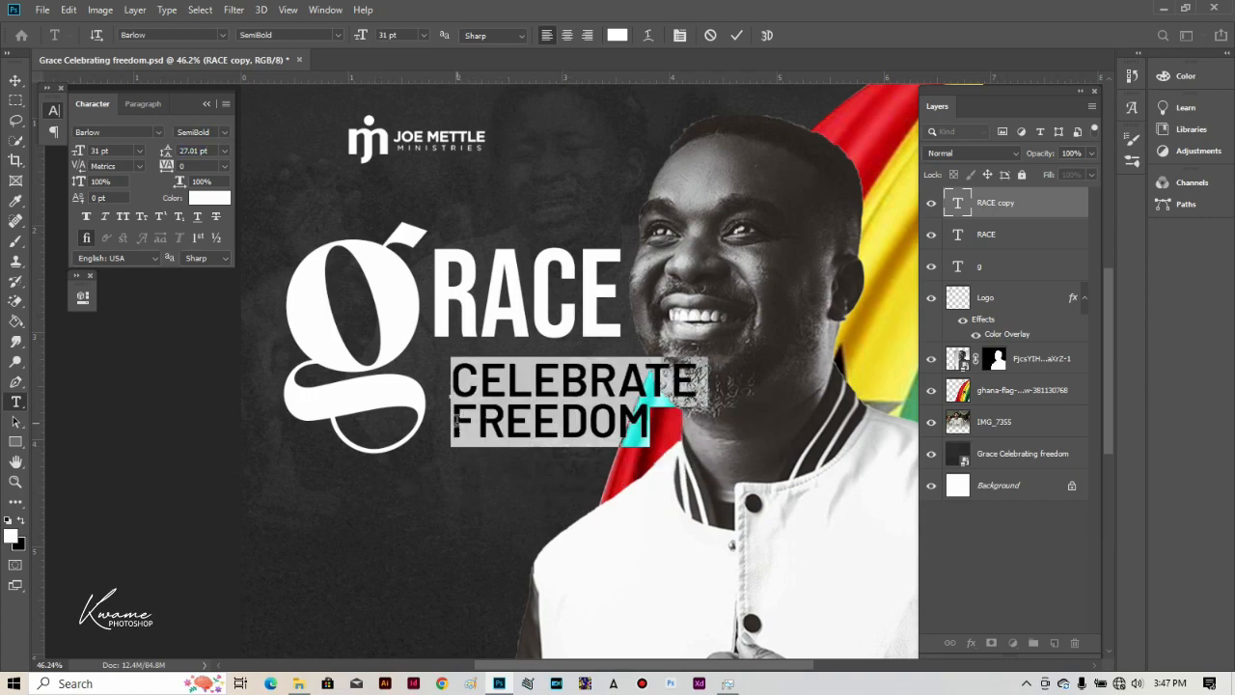
Step: Set only the word FREEDOM to 39 pt with 30.01 pt leading and commit the text
click(530, 421)
double_click(648, 420)
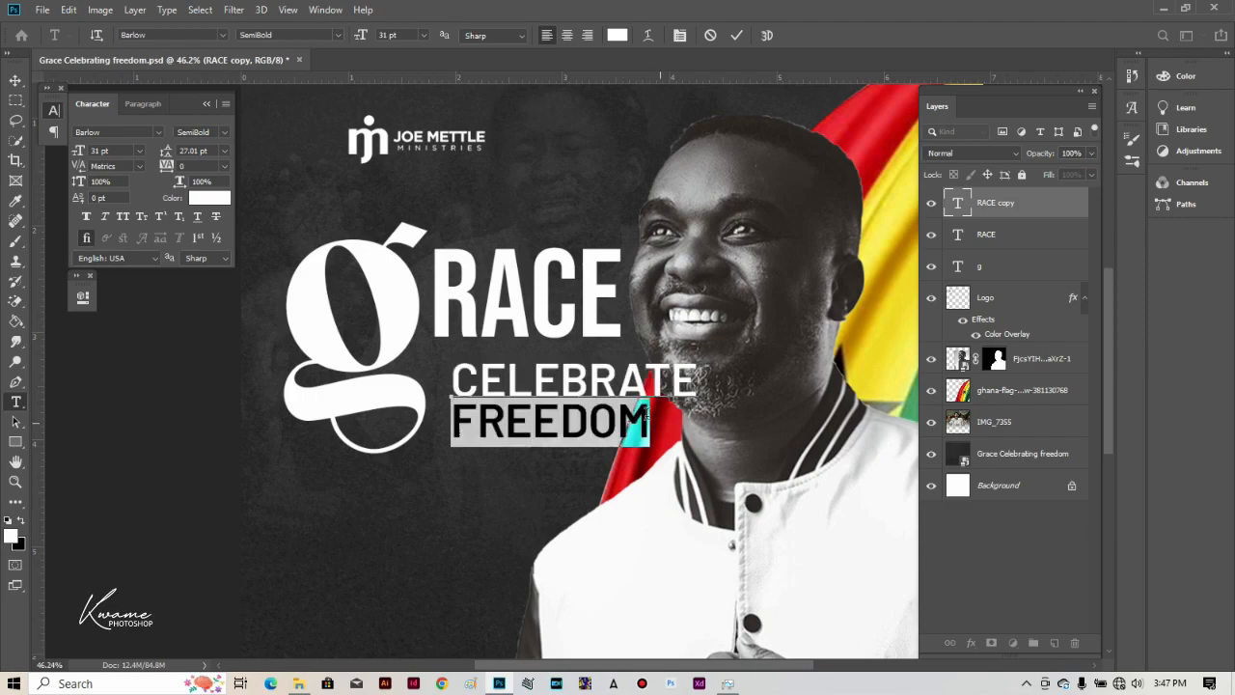
drag(364, 35, 372, 45)
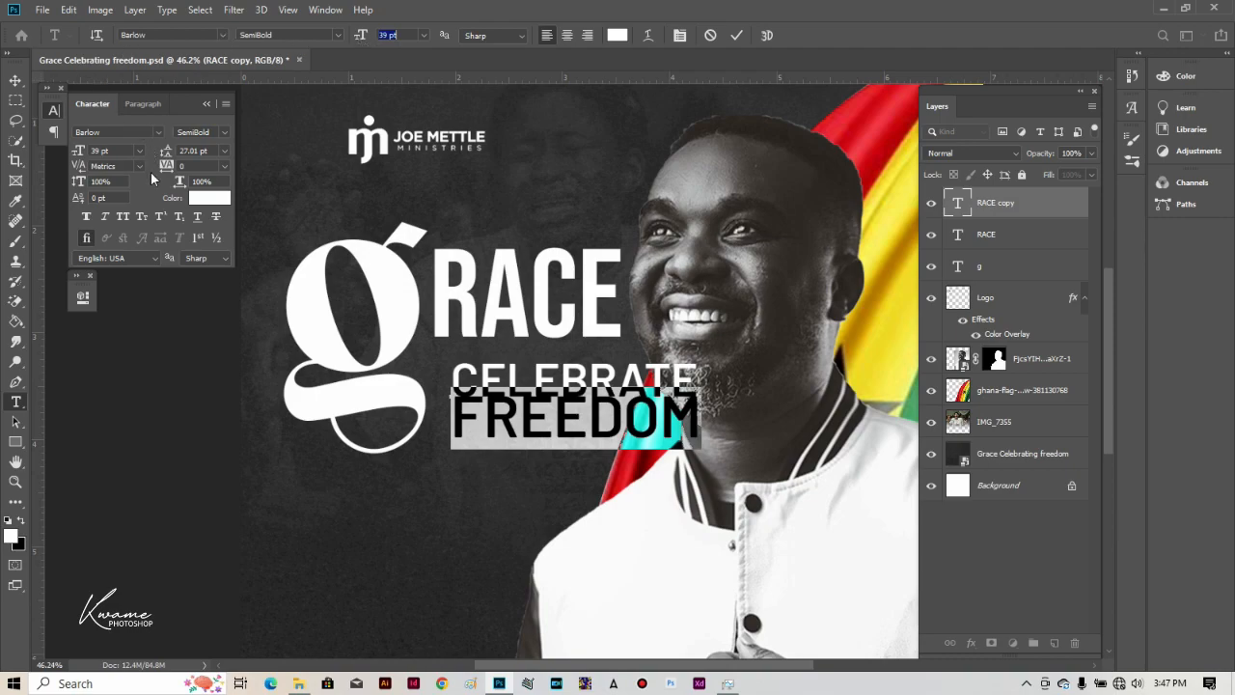
drag(162, 153, 166, 153)
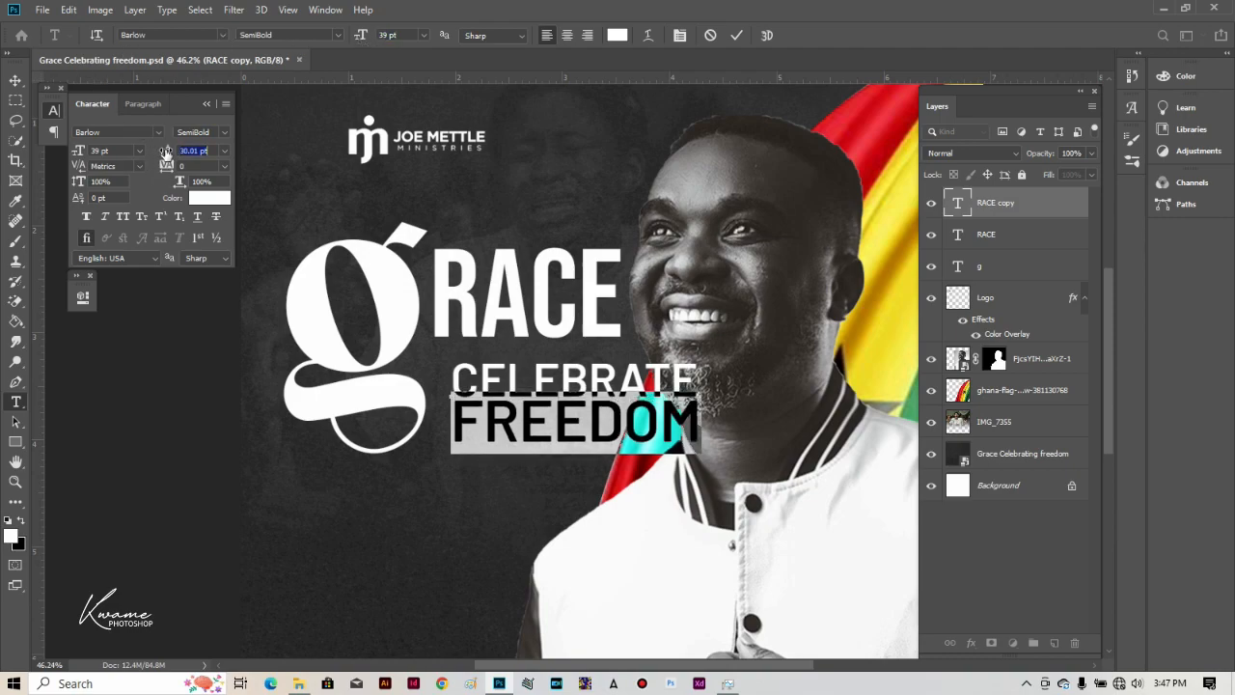
key(ctrl+Return)
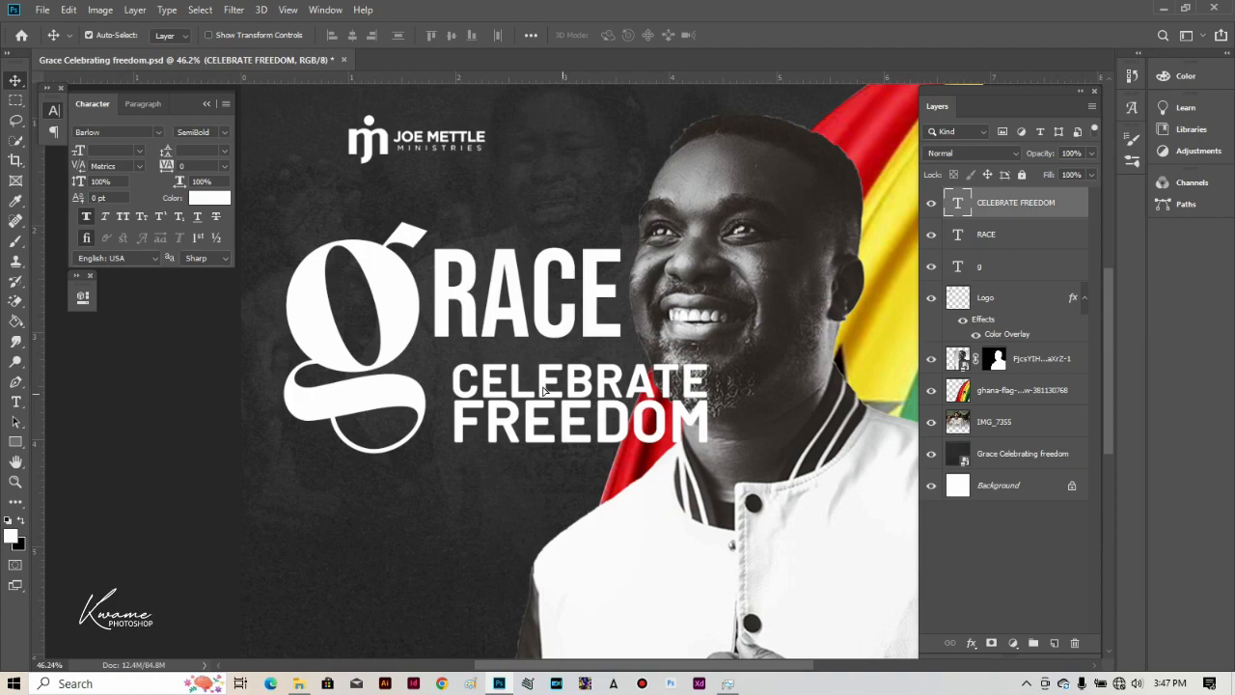
Step: Move CELEBRATE FREEDOM close under RACE beside the g and scale it to about 75% to match RACE's width
drag(562, 393, 540, 386)
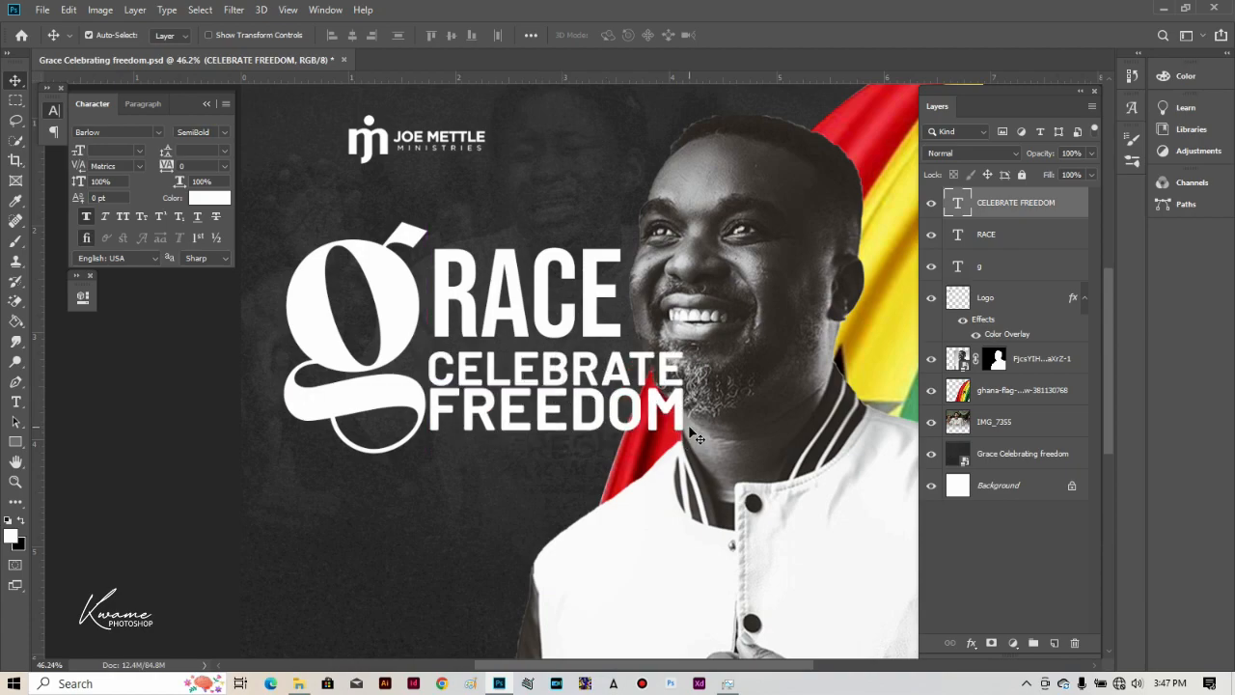
key(ctrl+t)
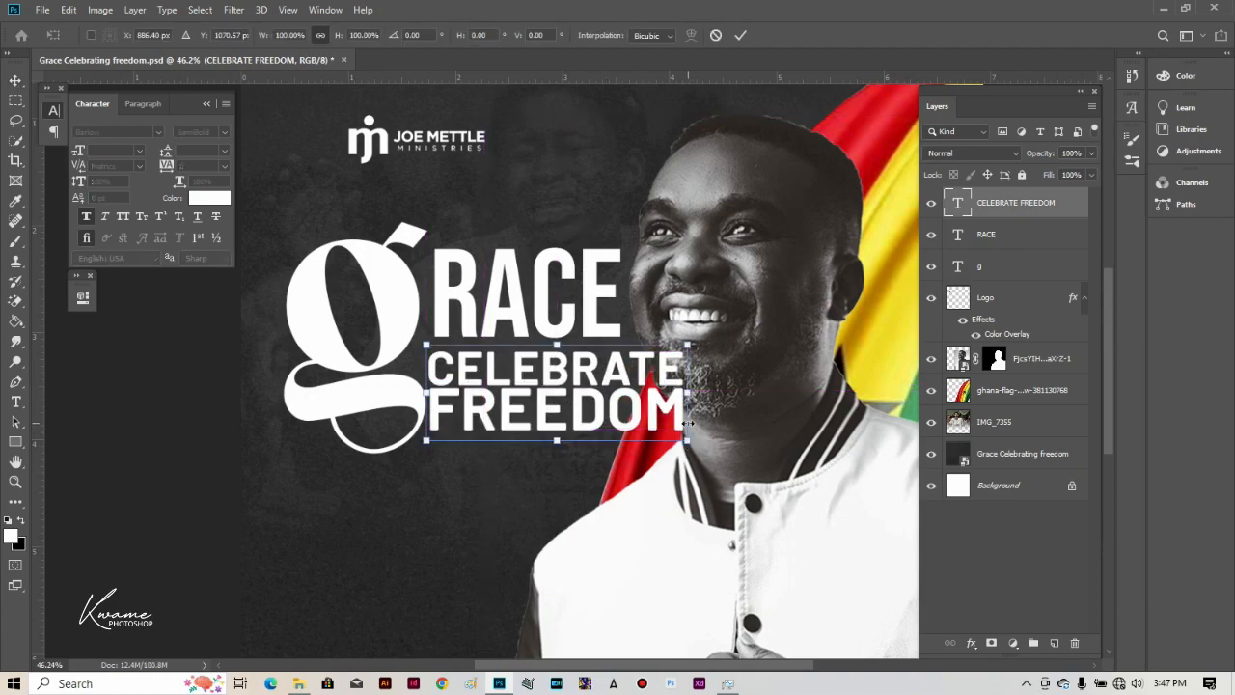
drag(685, 439, 628, 396)
key(Return)
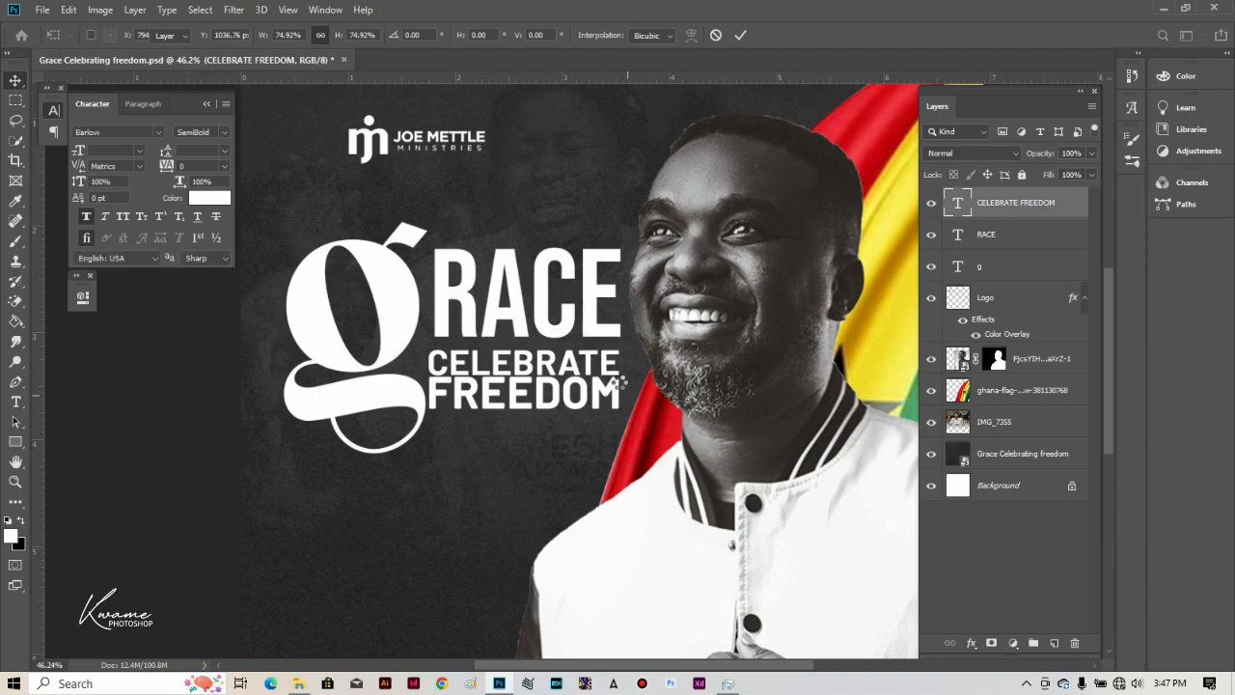
key(ctrl+0)
scroll(438, 376, up, 4)
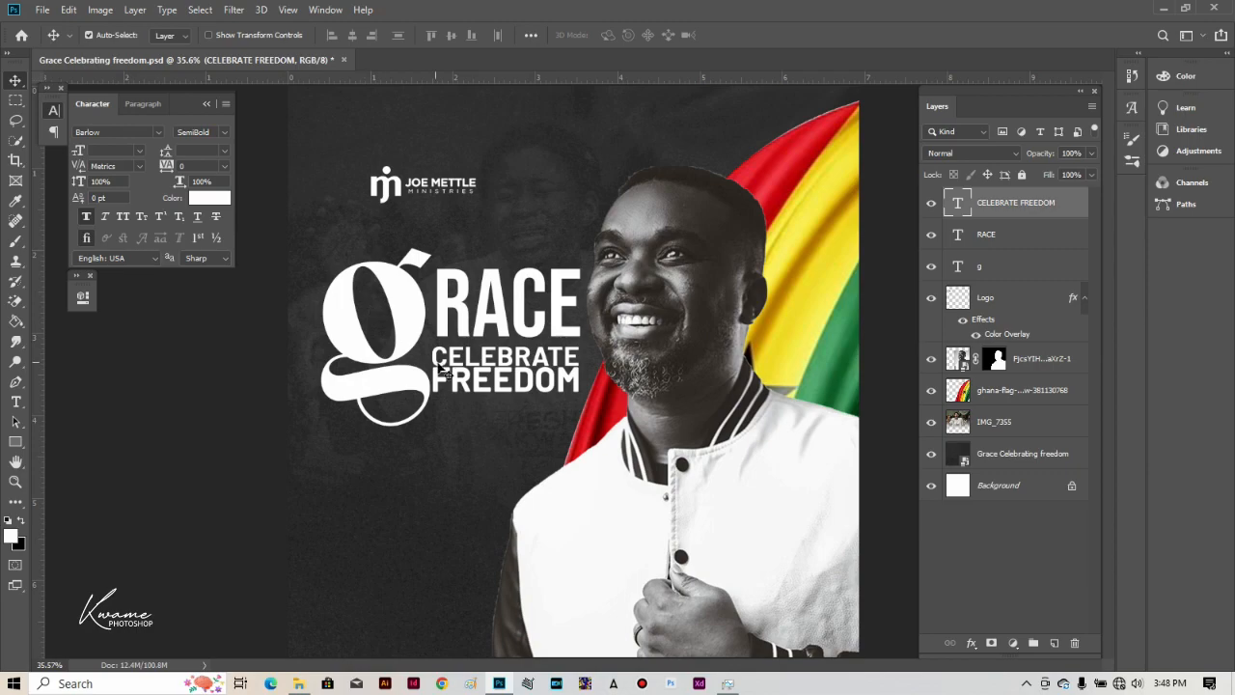
drag(515, 381, 518, 386)
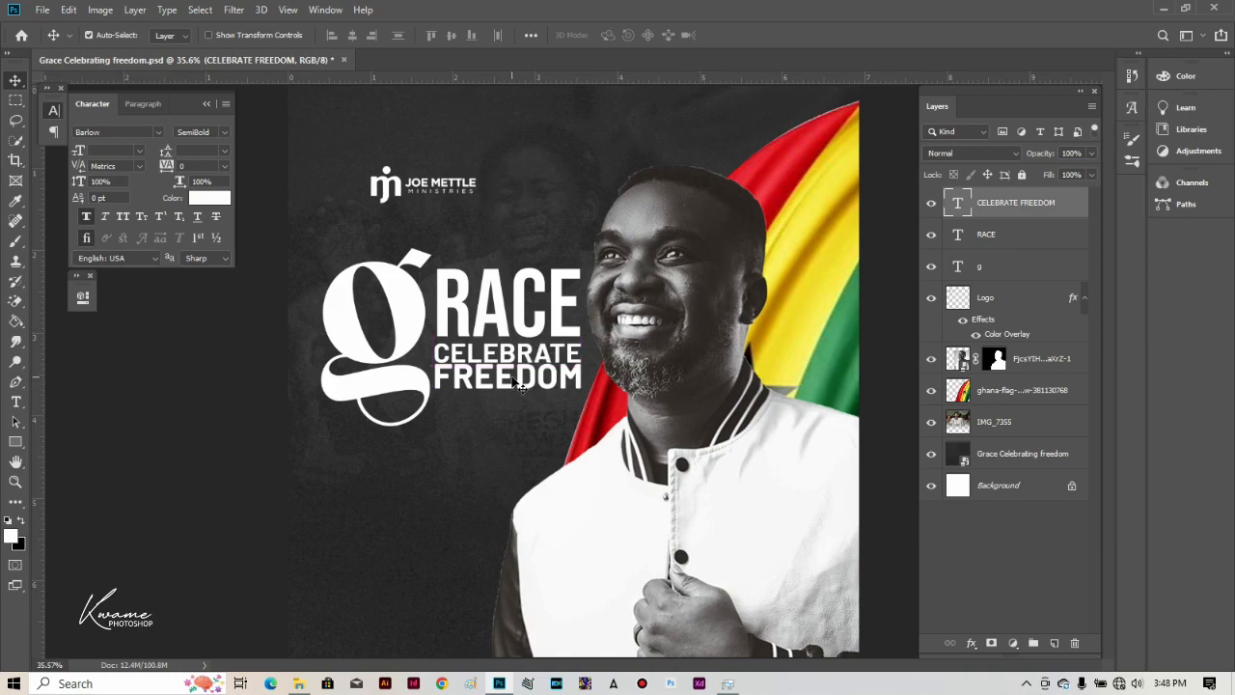
Step: Change the large g's text color to golden yellow #ffd800
click(353, 313)
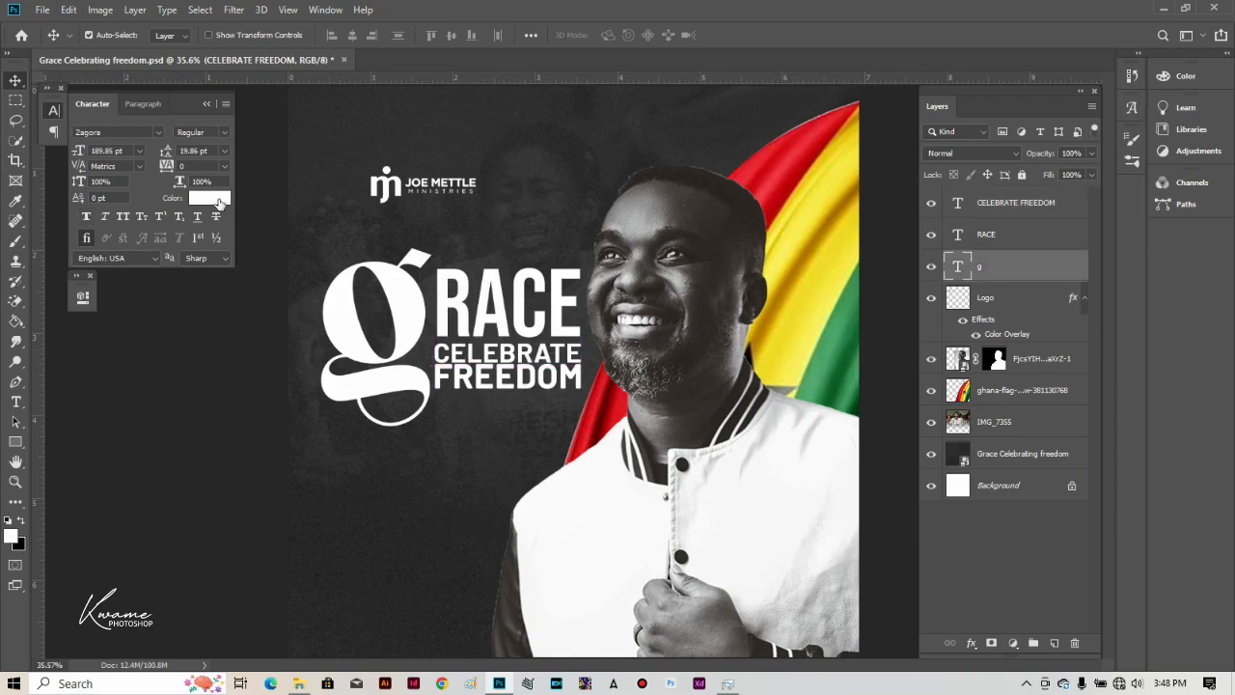
click(218, 198)
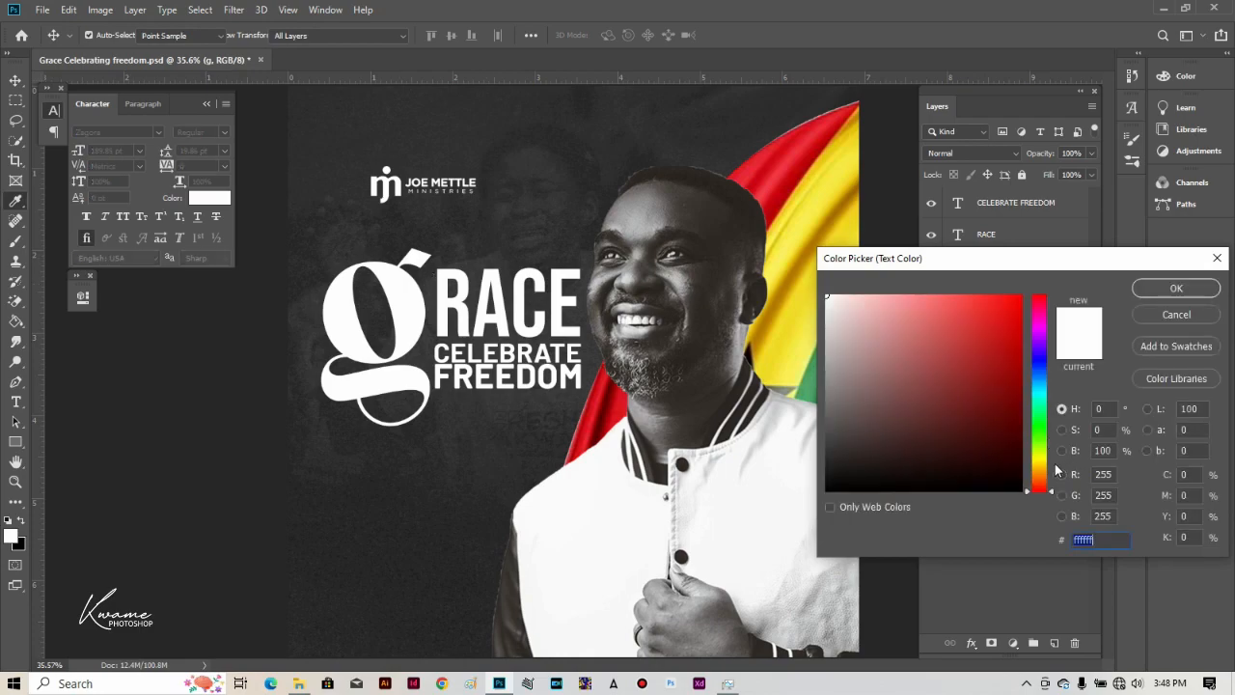
click(1043, 461)
drag(991, 396, 1058, 267)
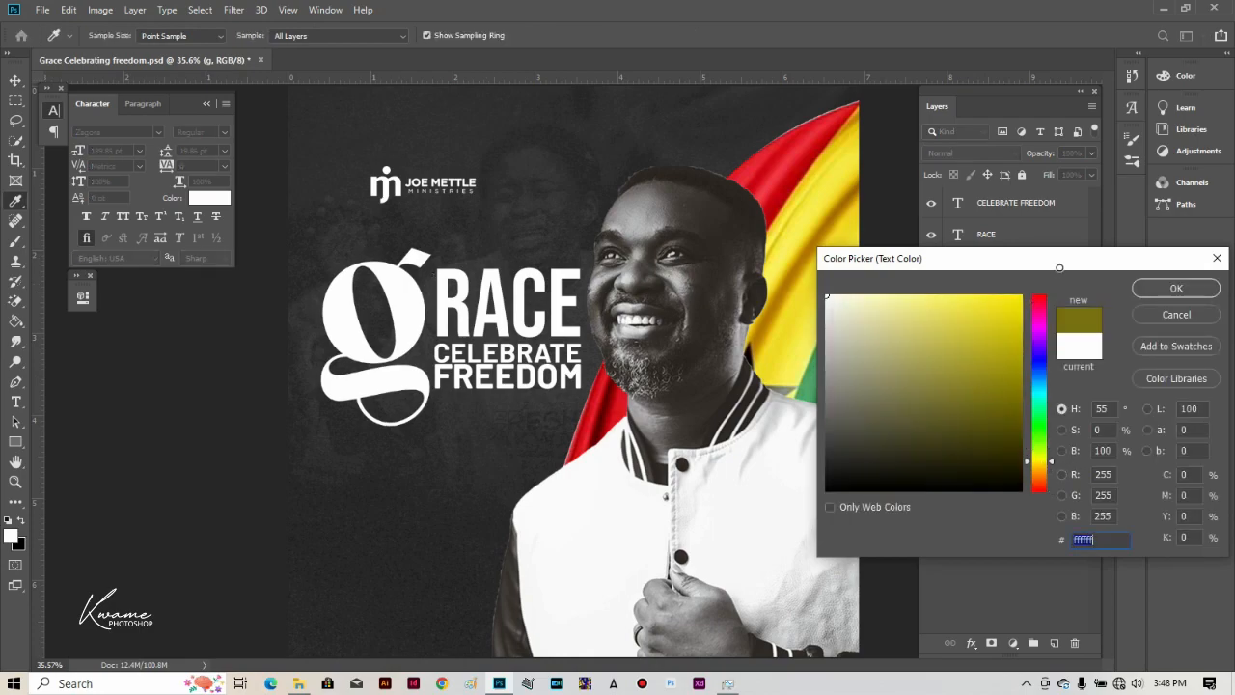
click(1037, 470)
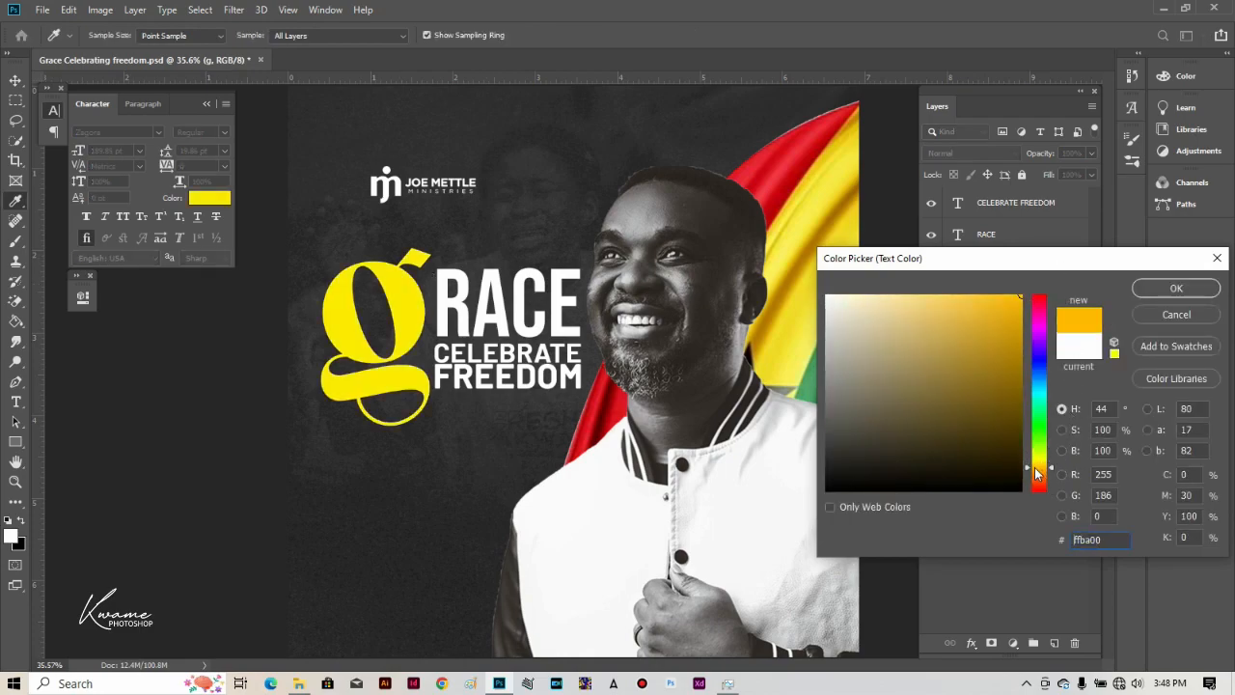
click(1034, 466)
click(1035, 464)
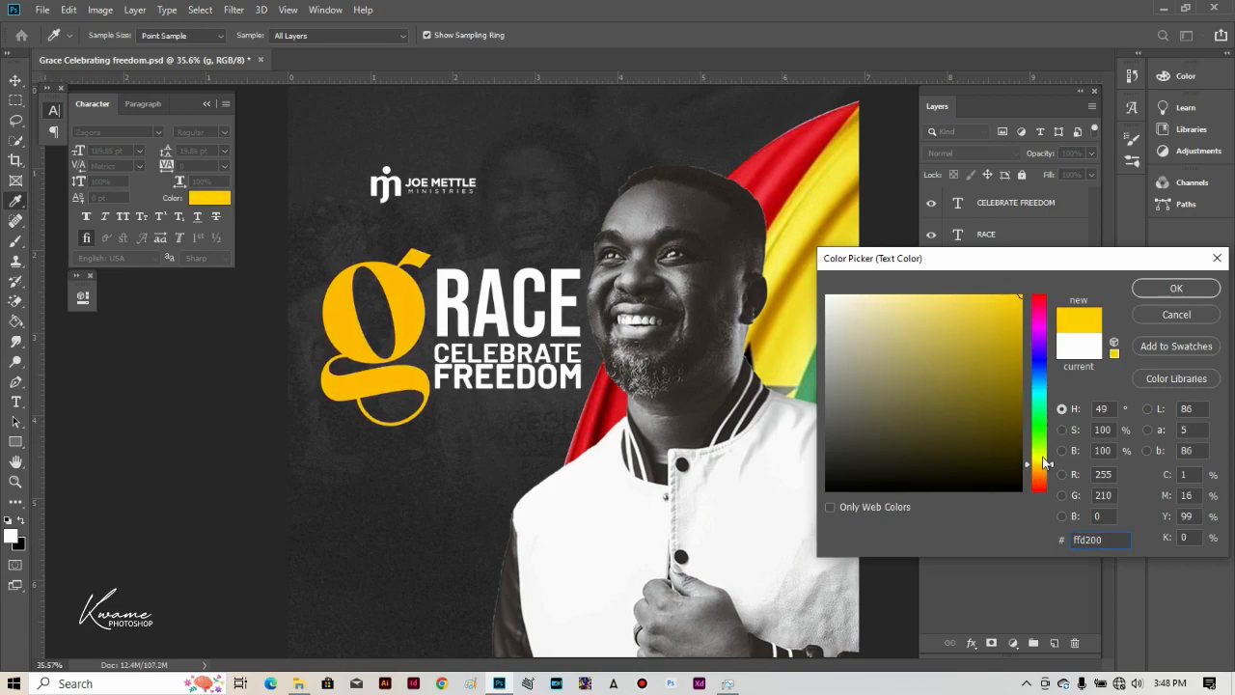
drag(1035, 466, 1037, 470)
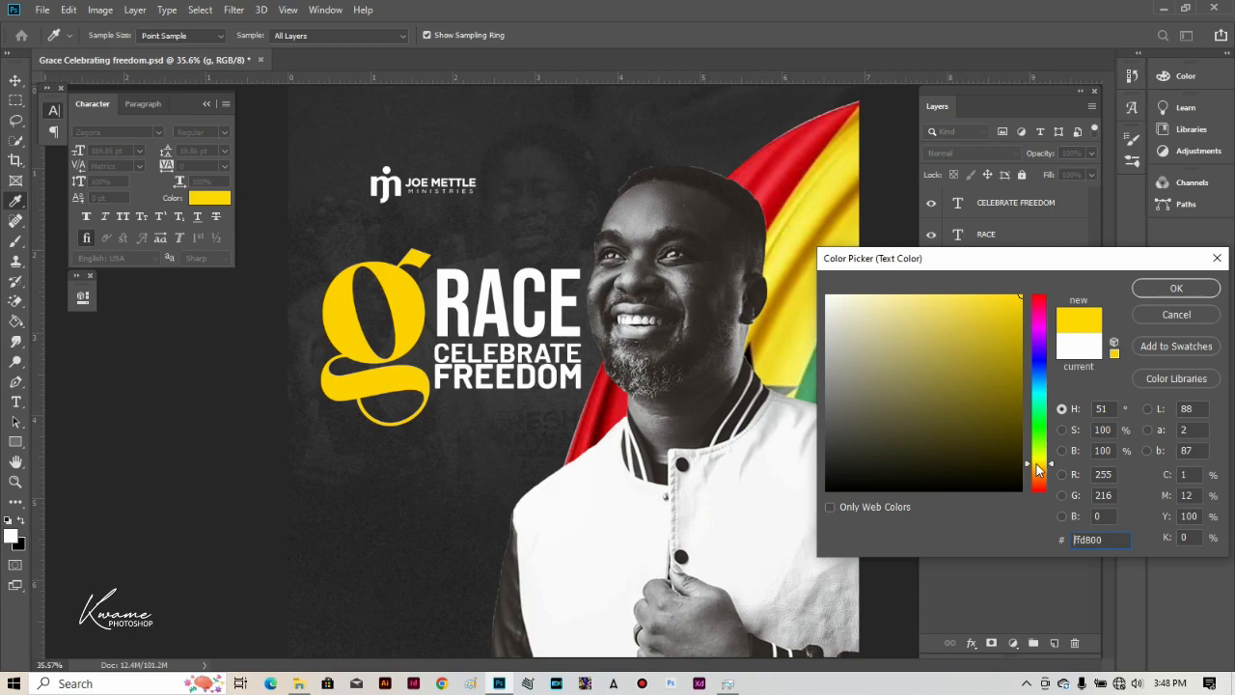
click(1175, 294)
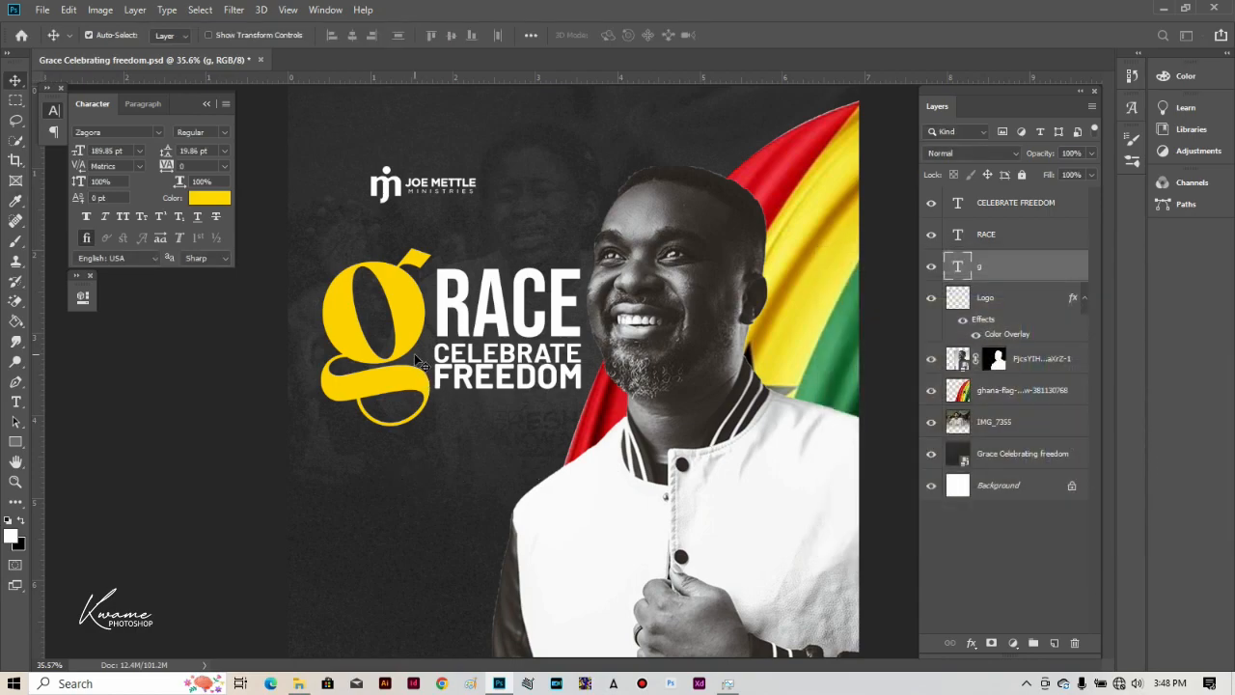
Step: Recolor the RACE text with the yellow #ffd800 sampled from the g
click(486, 328)
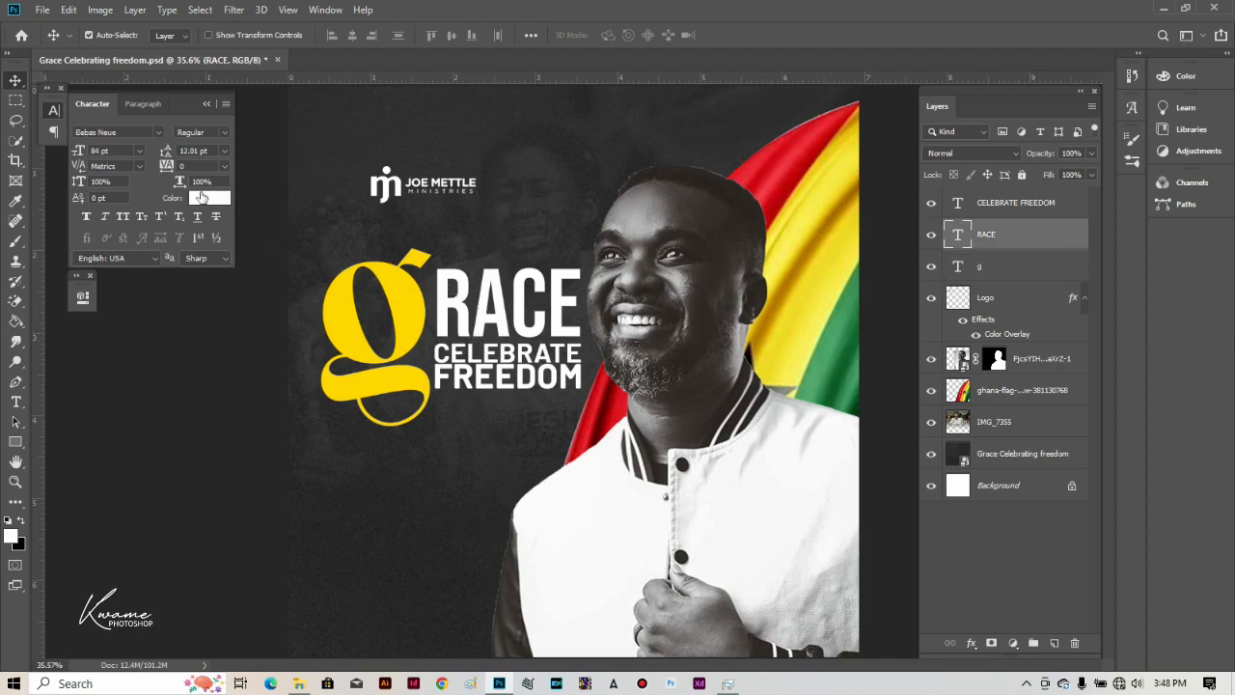
click(203, 196)
click(415, 297)
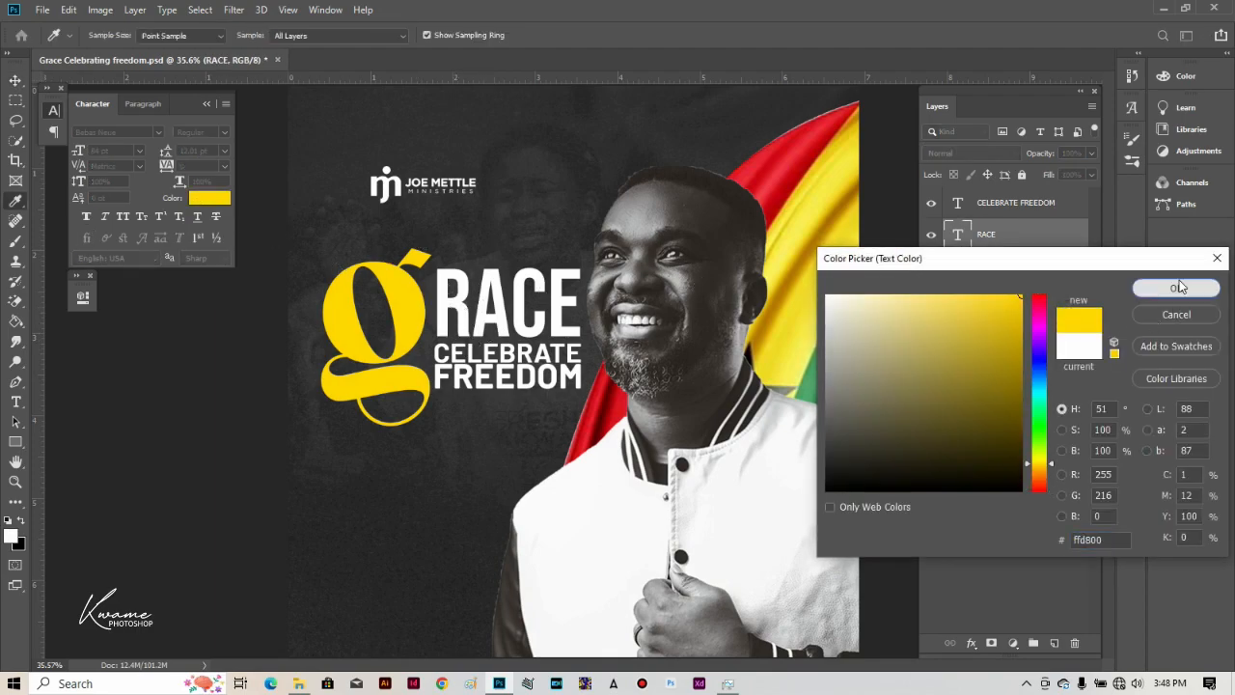
click(1177, 288)
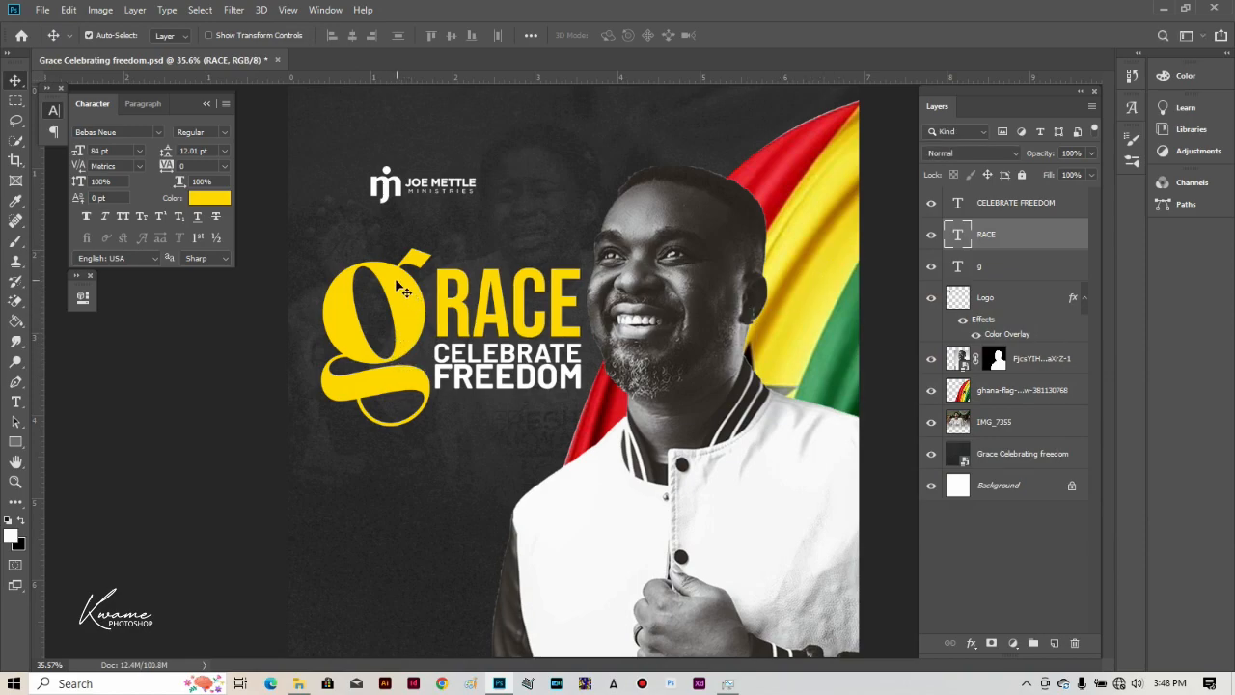
Step: Draw a black circle about 340 px wide on a layer above the g and place it over the g's upper bowl
click(344, 334)
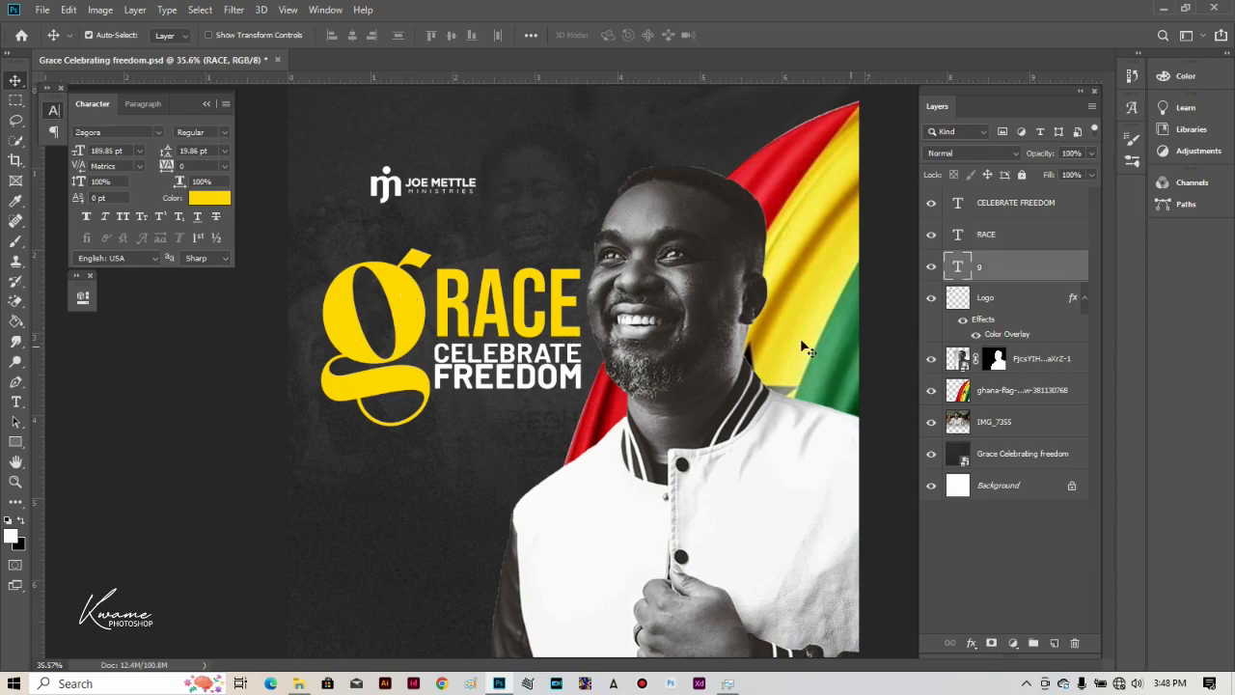
click(17, 444)
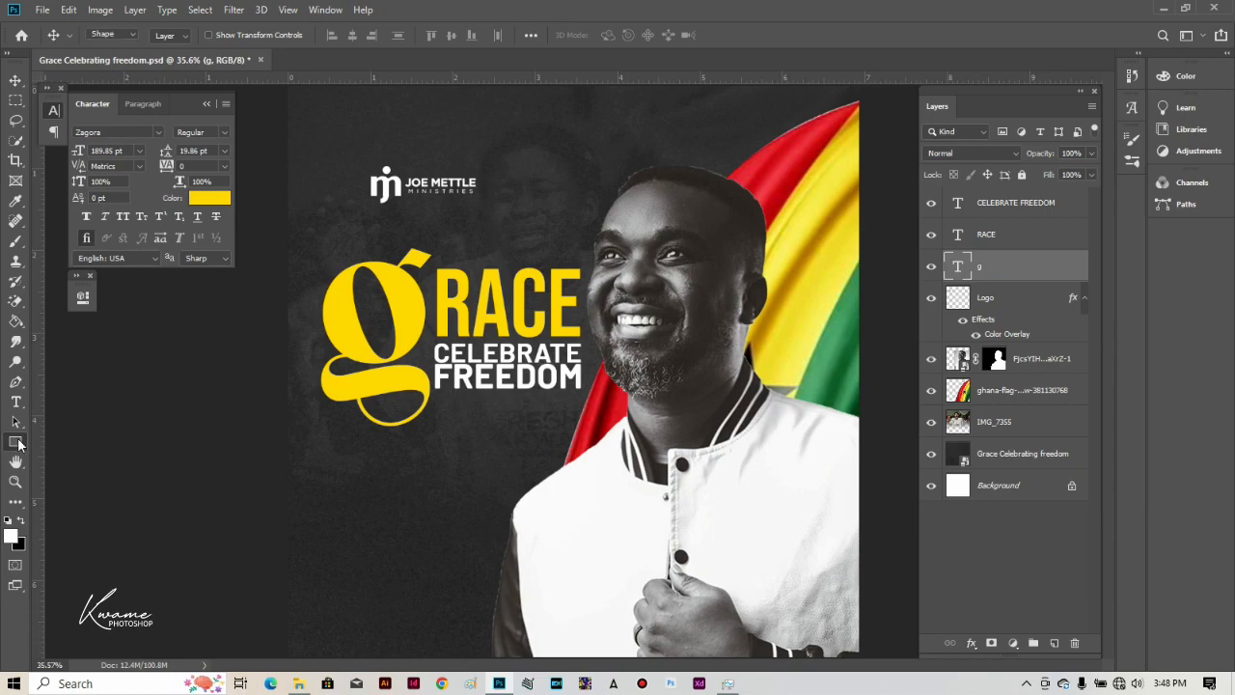
click(77, 472)
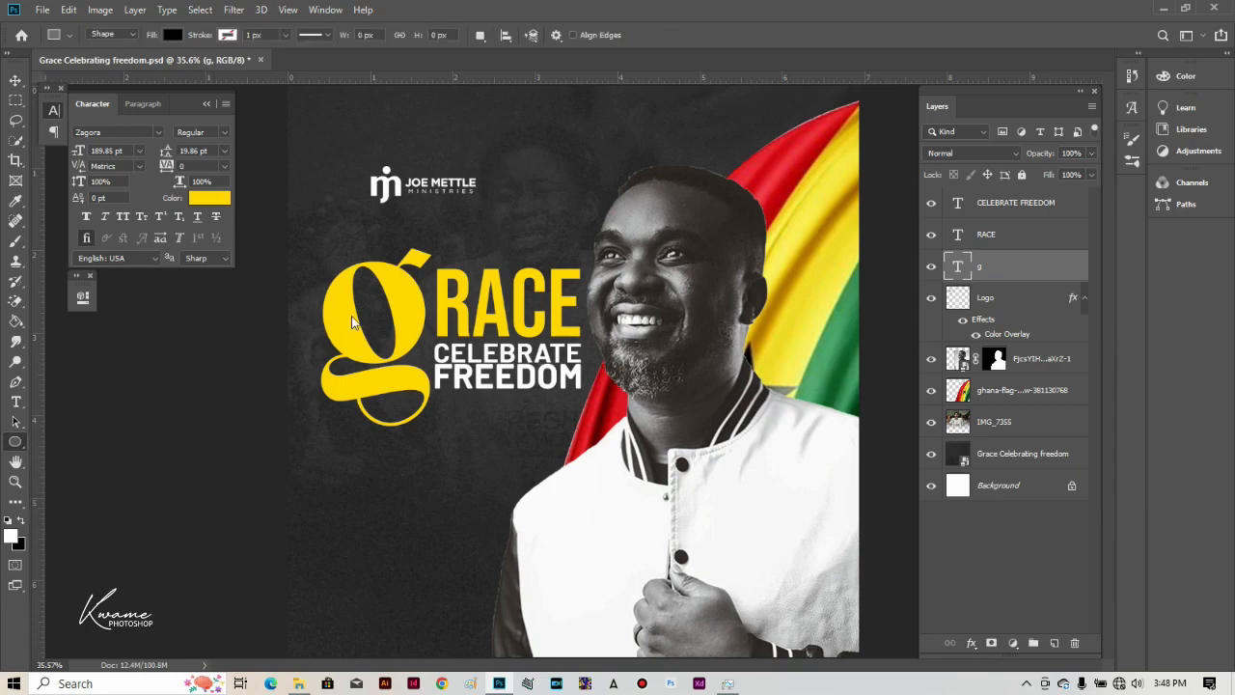
drag(337, 265, 429, 375)
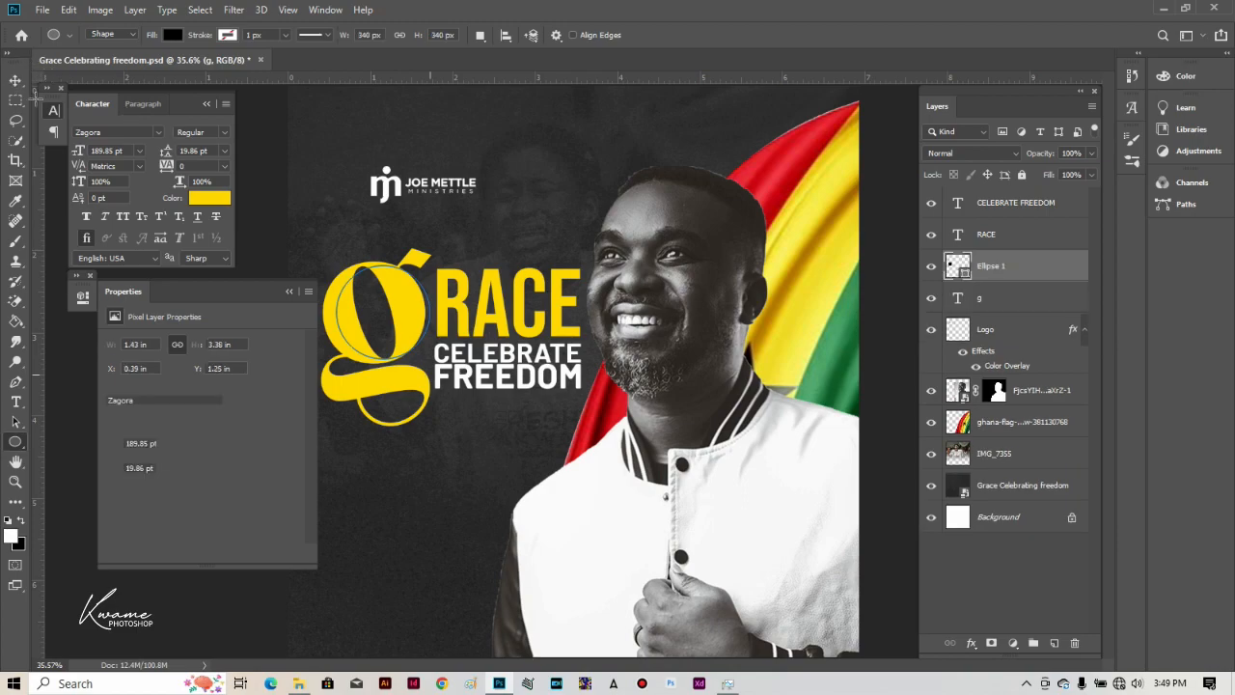
key(v)
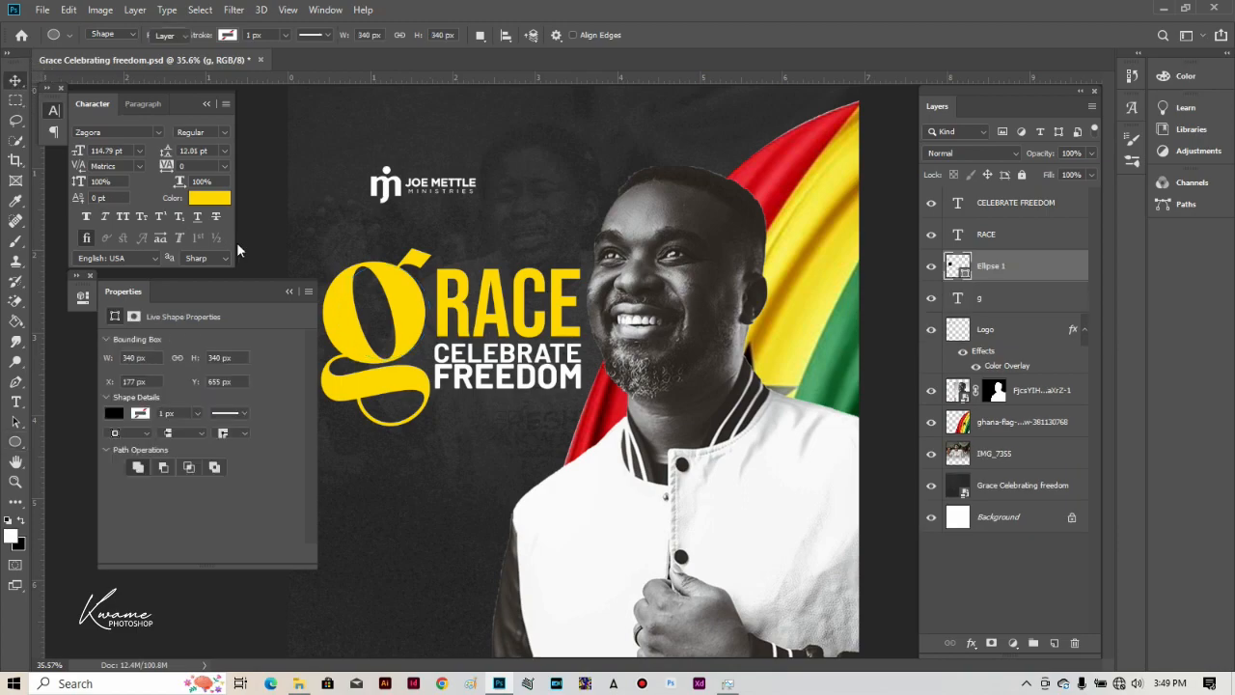
mouse_move(373, 310)
mouse_down()
mouse_move(368, 300)
mouse_move(365, 311)
mouse_up()
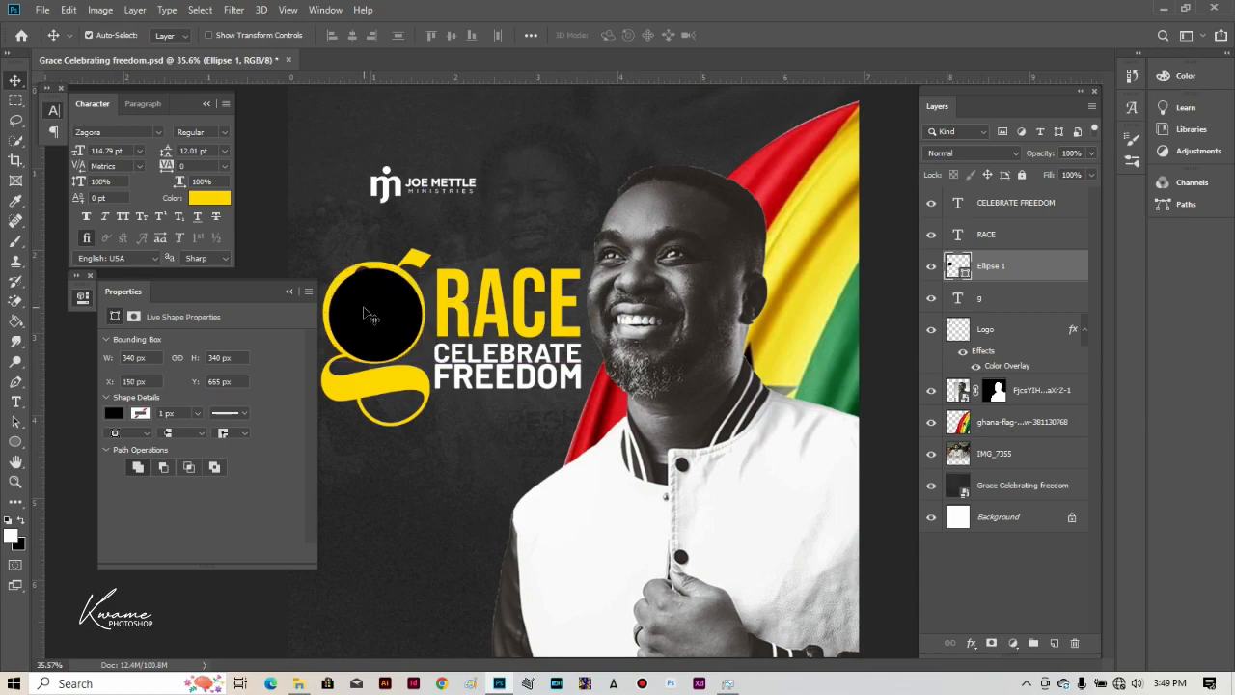
drag(363, 309, 363, 308)
Step: Scale the black circle down to about 301 px and nudge it into the centre of the g's upper bowl
key(ctrl+t)
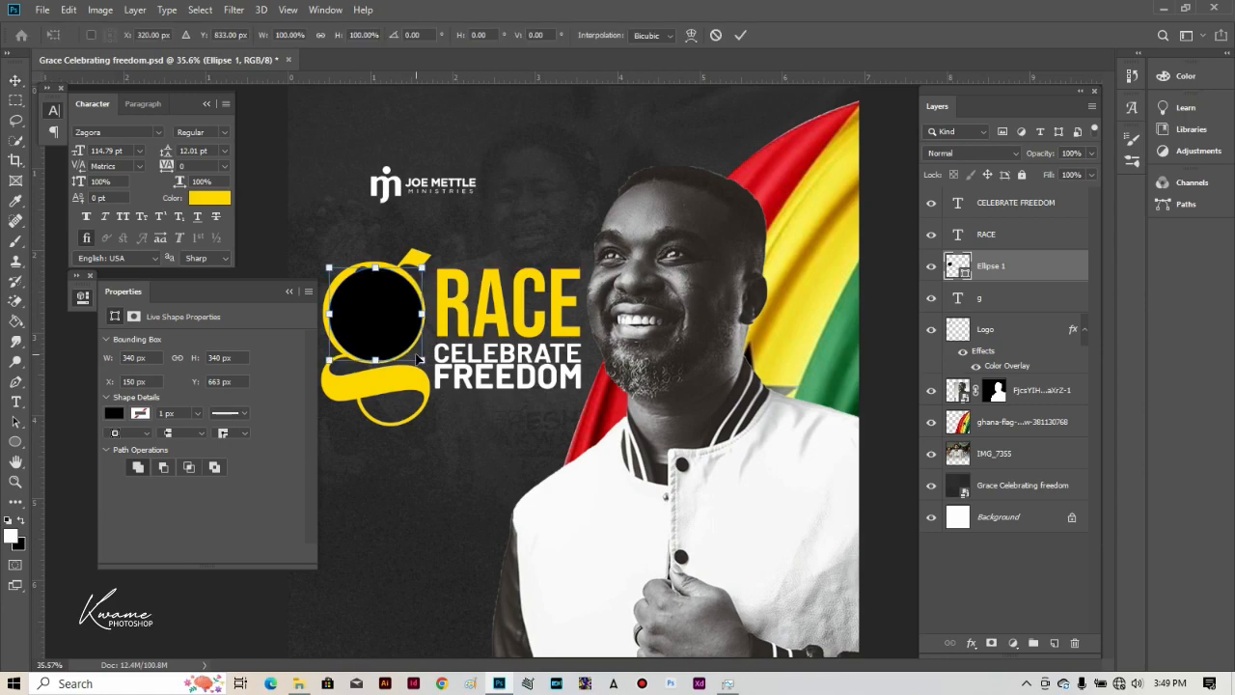
drag(414, 352, 383, 319)
key(Return)
key(Return)
key(Down)
key(Left)
key(Left)
key(Down)
key(Down)
key(Down)
key(Down)
key(Right)
key(Right)
key(Right)
key(Right)
key(Right)
key(Right)
key(Right)
key(Right)
key(Right)
key(Right)
key(Right)
key(Right)
key(Right)
key(Down)
key(Down)
key(Down)
key(Down)
key(Down)
key(Down)
key(Left)
key(Left)
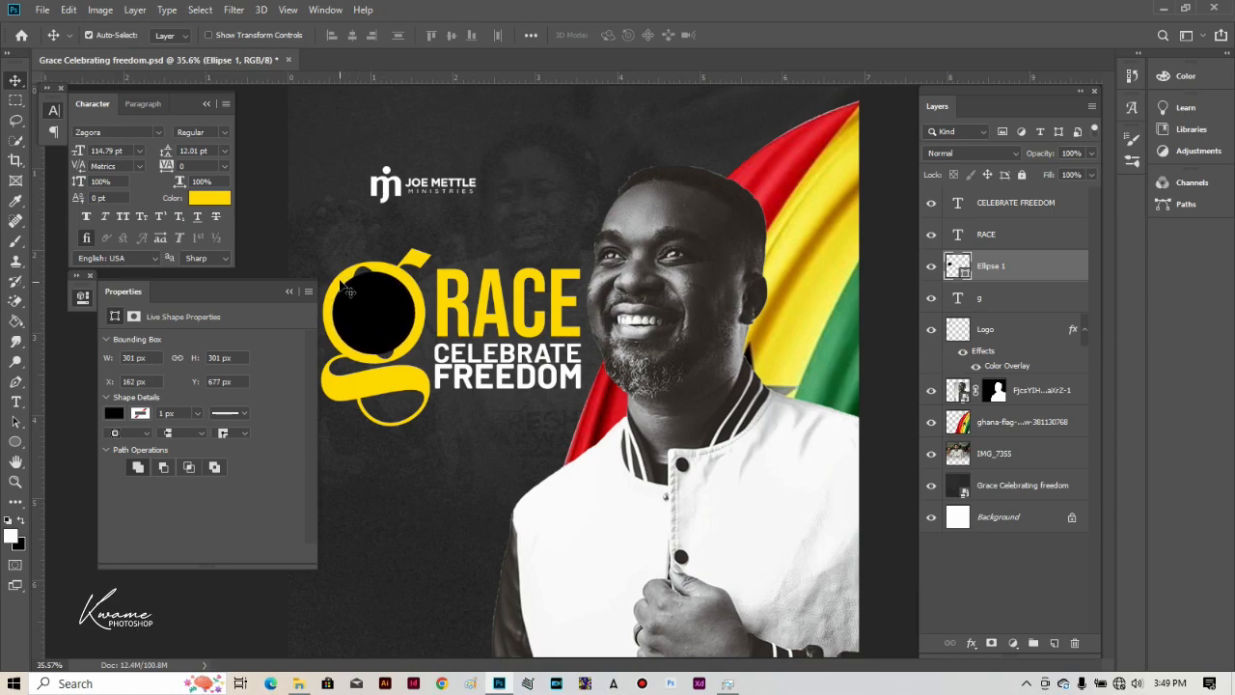
Step: Hide the black circle and paint the inside of the g's upper bowl solid yellow with a hard-edged 90 px brush
click(341, 284)
key(b)
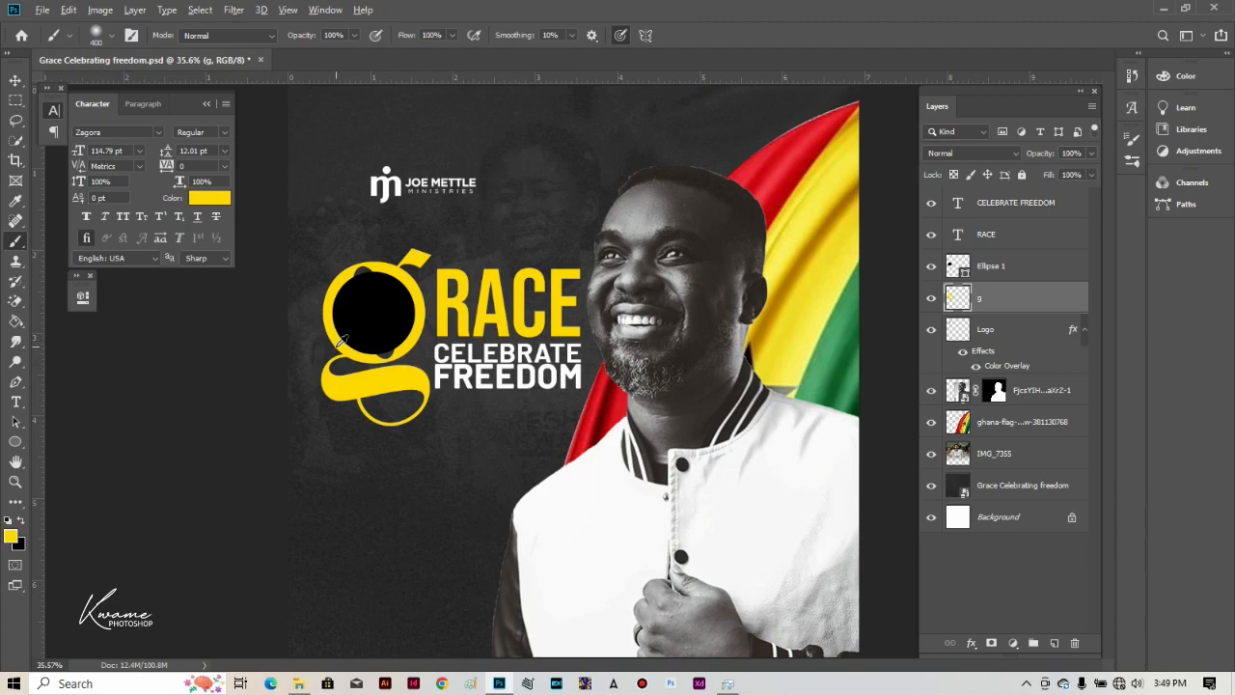
key(bracketleft)
key(bracketleft)
key(bracketleft)
click(112, 36)
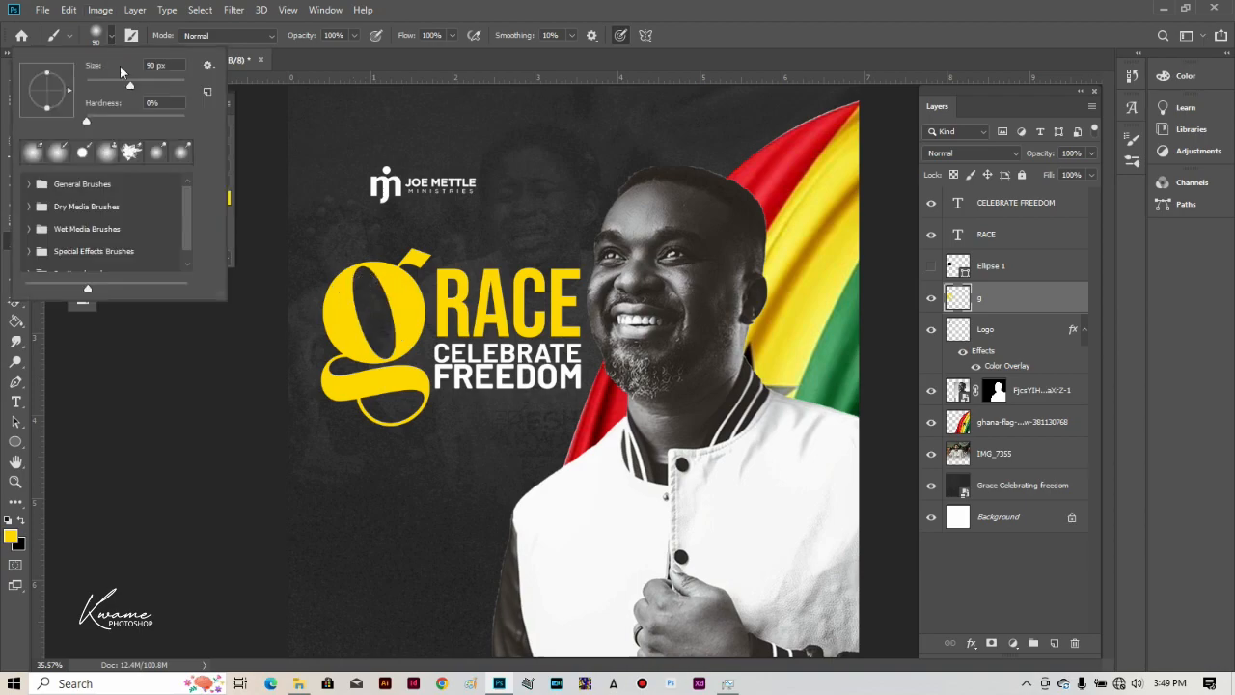
drag(113, 121, 215, 117)
click(359, 279)
mouse_move(359, 274)
mouse_down()
mouse_move(384, 353)
mouse_move(400, 324)
mouse_move(377, 291)
mouse_move(386, 288)
mouse_up()
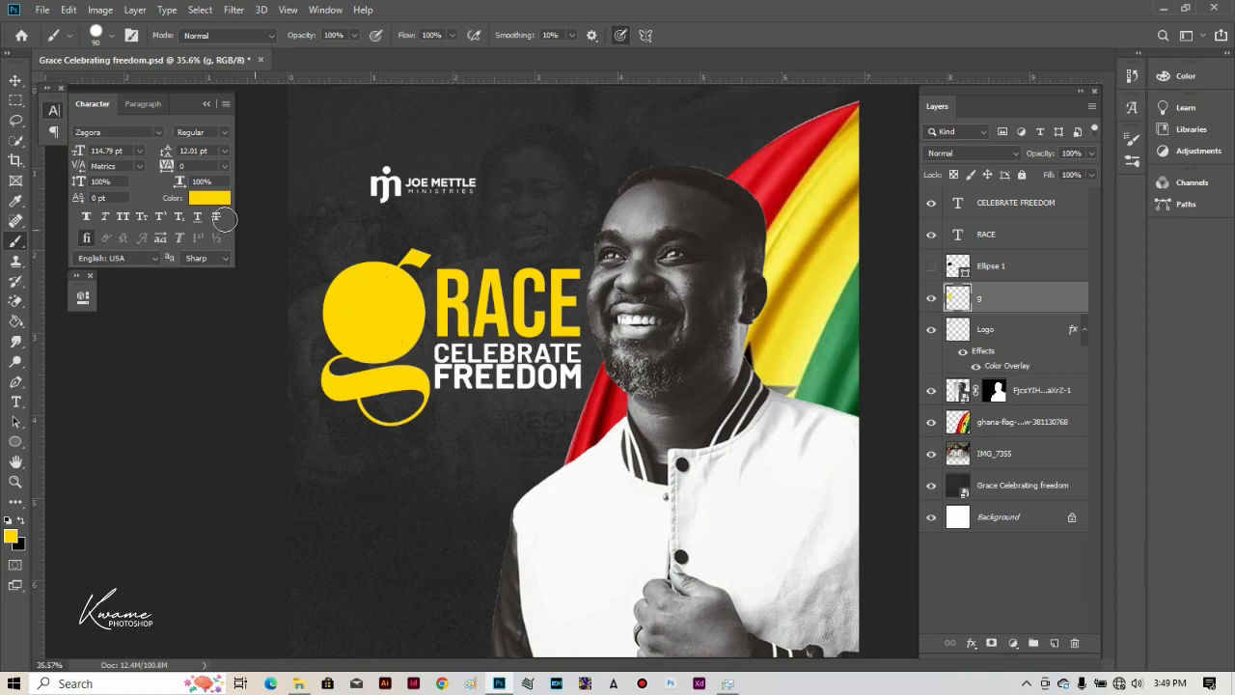
click(15, 80)
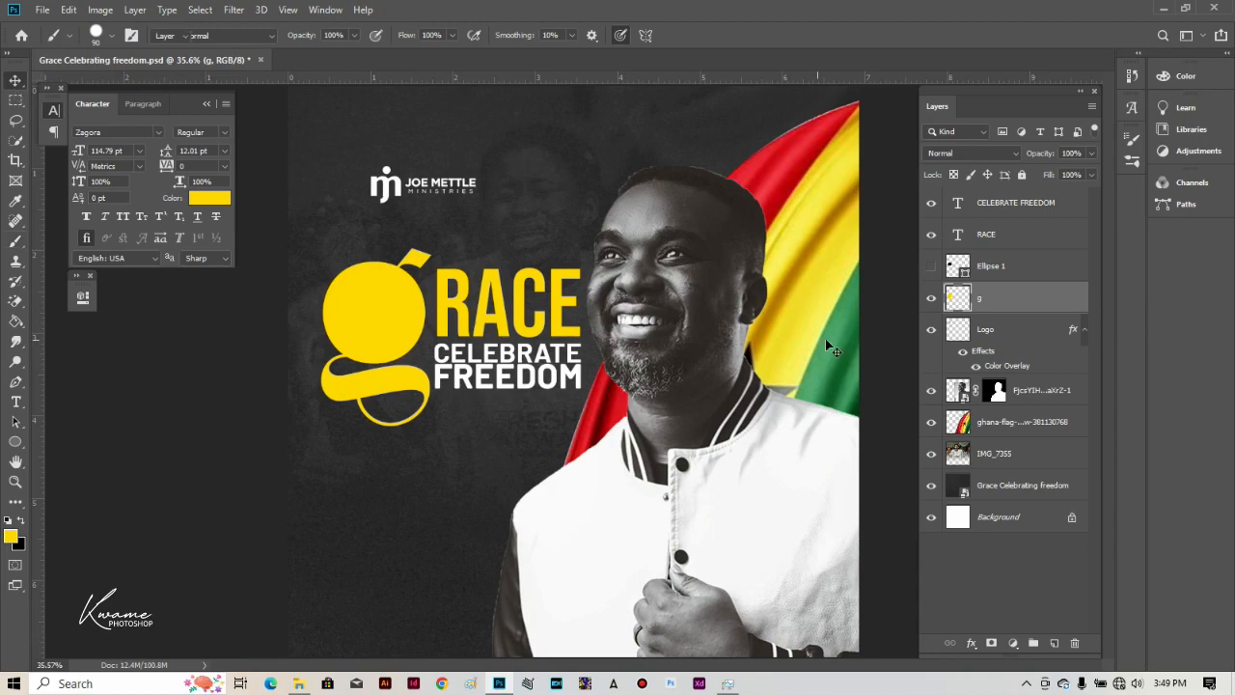
Step: Show the black circle again and recolor it green #019f0c, starting from the flag's green
click(950, 270)
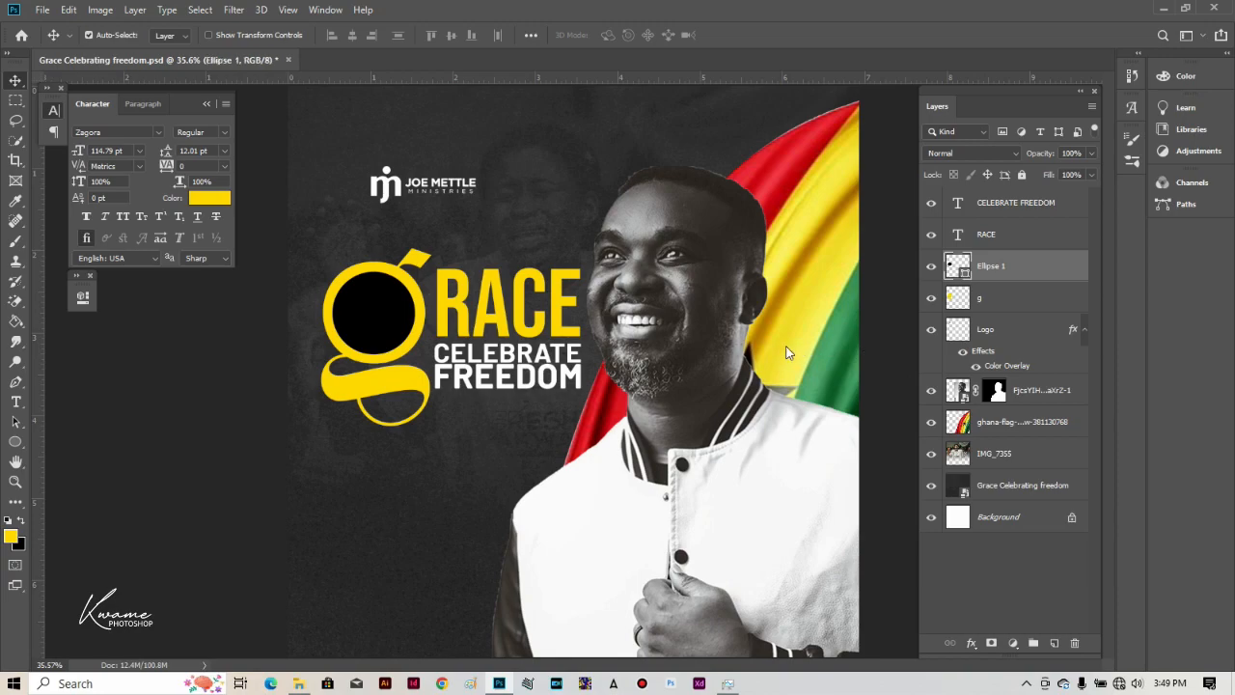
click(811, 383)
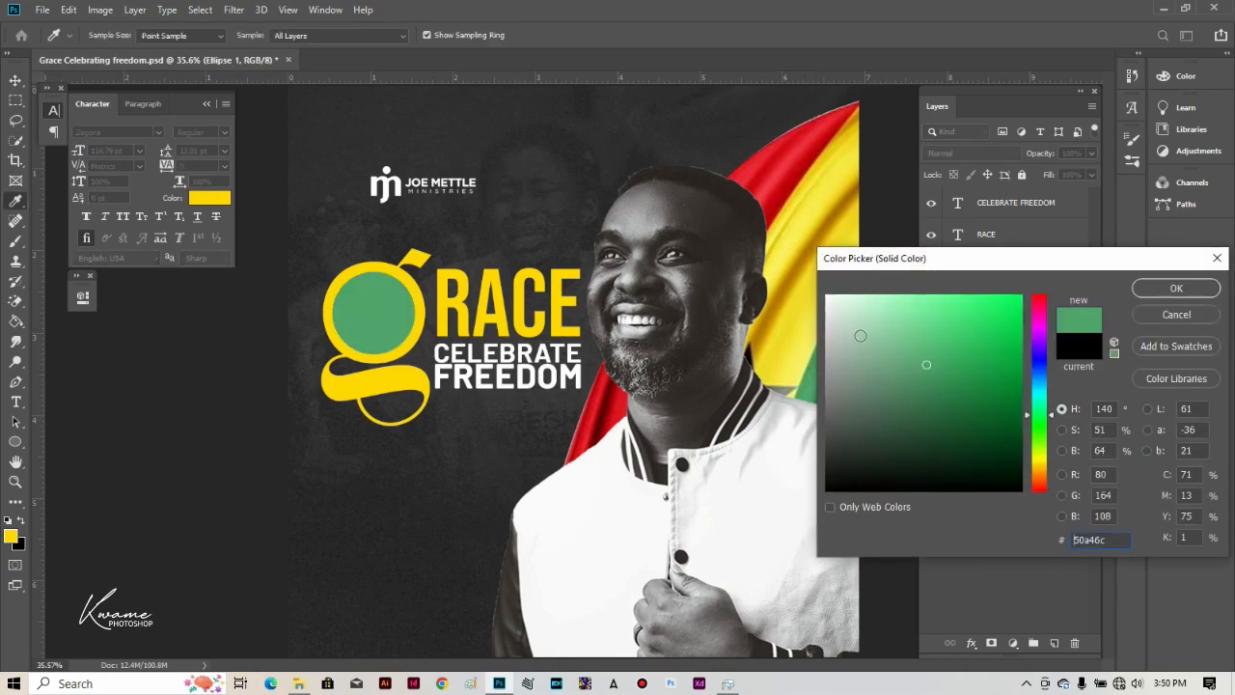
drag(969, 358, 1036, 429)
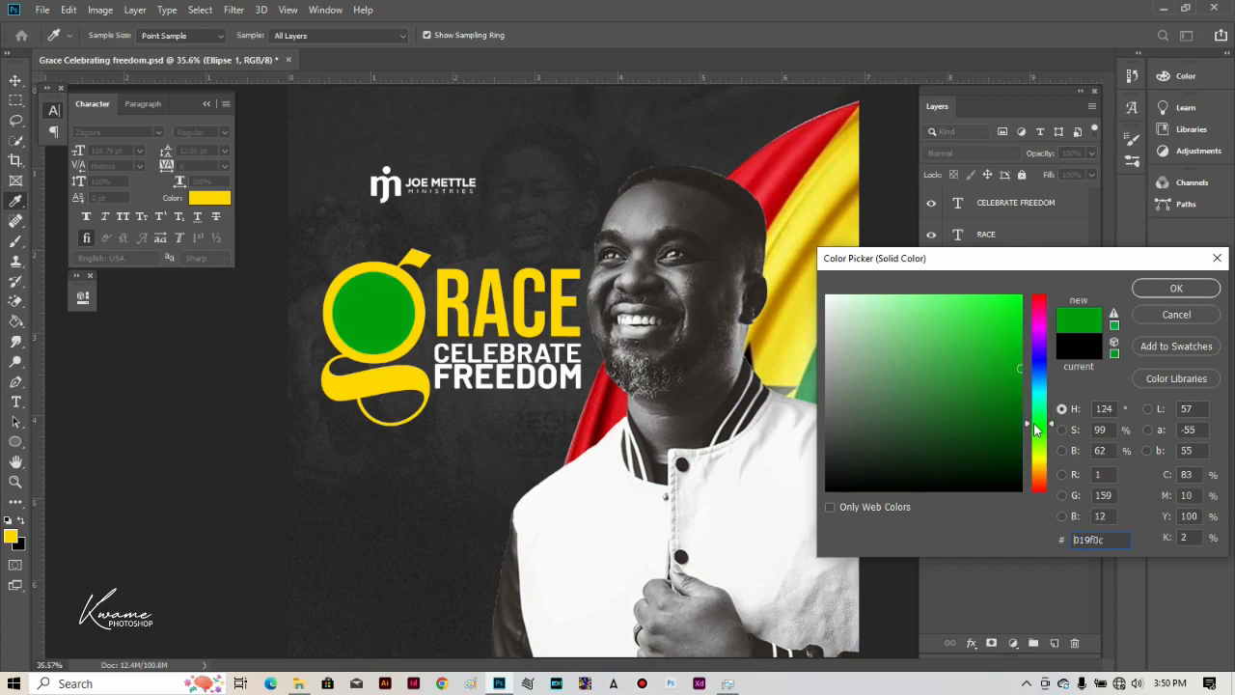
drag(1009, 390, 1024, 368)
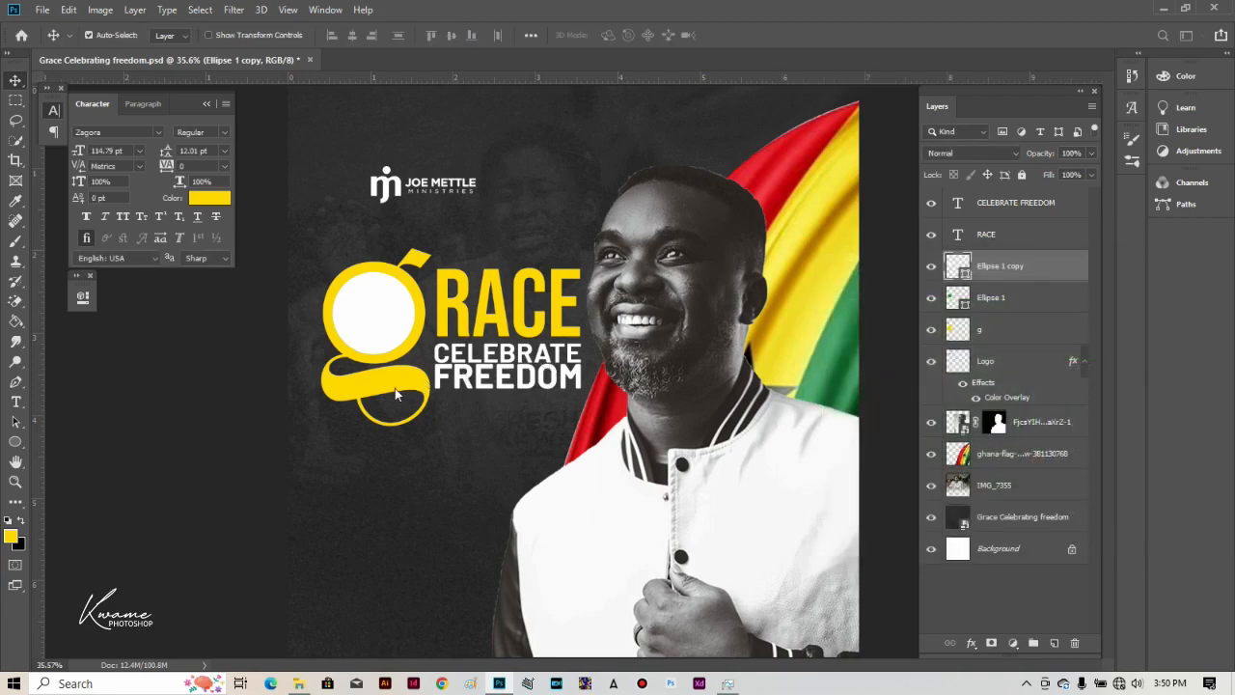
Step: Scale down the white copy of the circle and centre it inside the green circle
key(ctrl+t)
drag(332, 352, 347, 330)
key(Return)
key(ctrl+t)
drag(412, 276, 397, 292)
key(Return)
drag(377, 333, 383, 328)
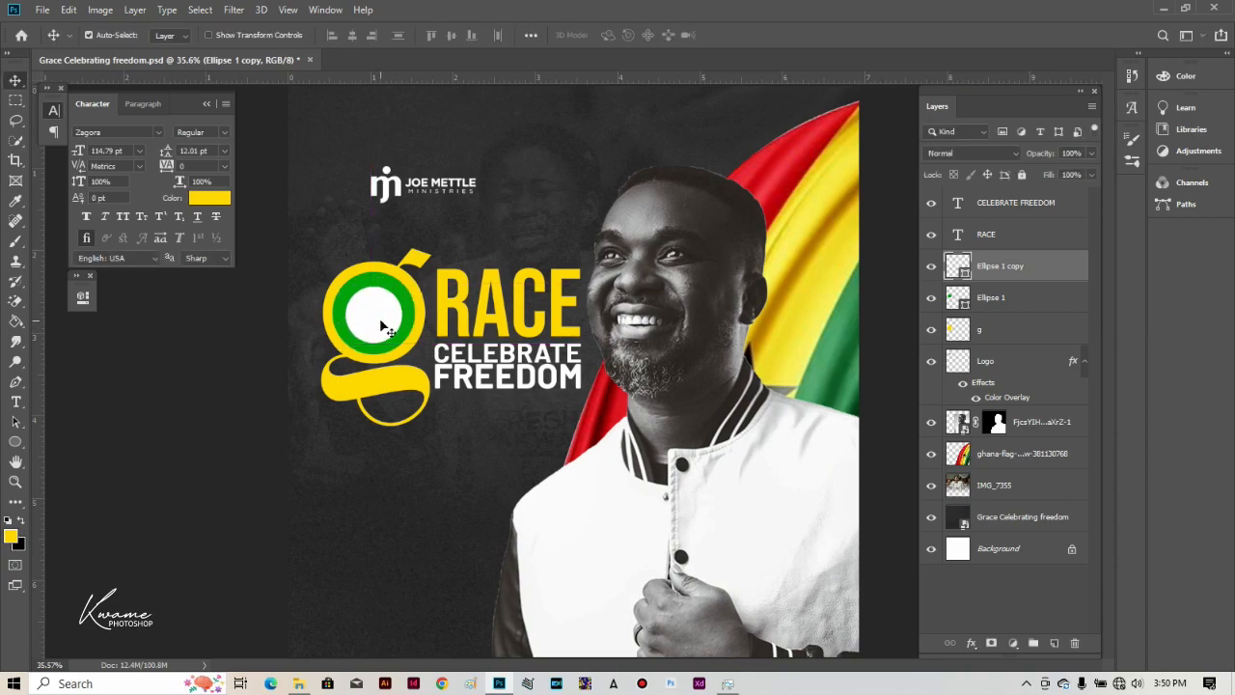
Step: Duplicate the white circle and fill the copy with red #c40000
key(ctrl+j)
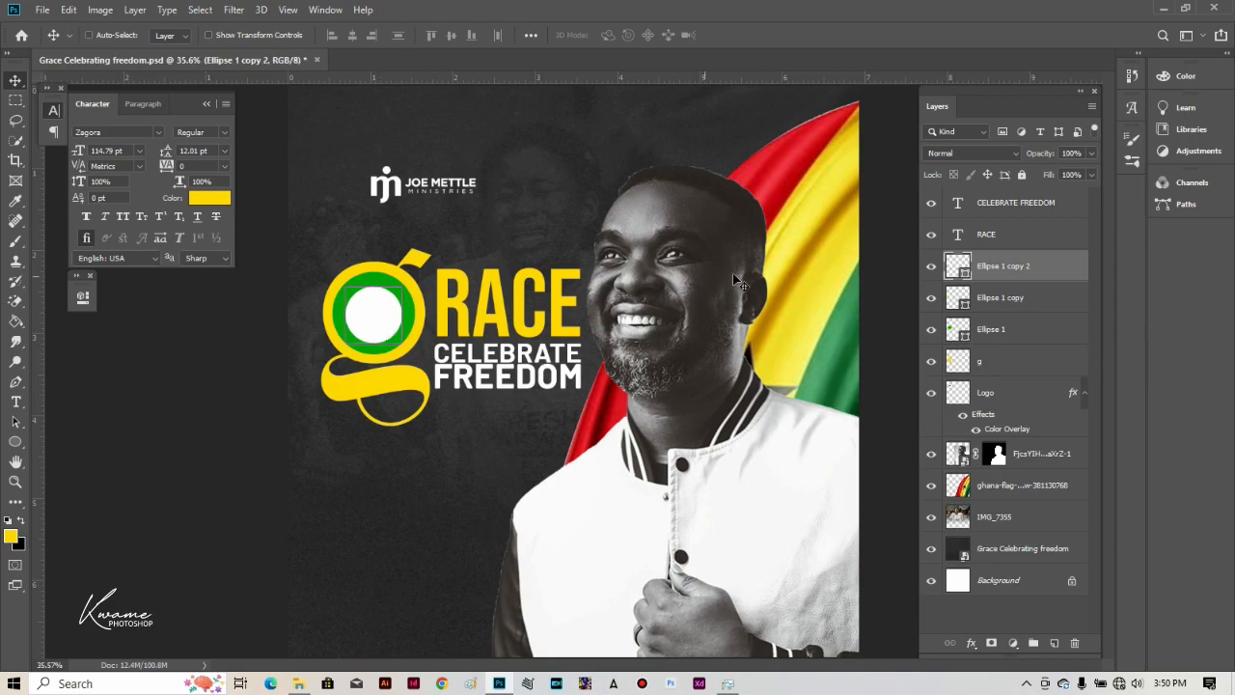
double_click(956, 267)
text(c30000)
double_click(1074, 540)
text(bb0000c40000)
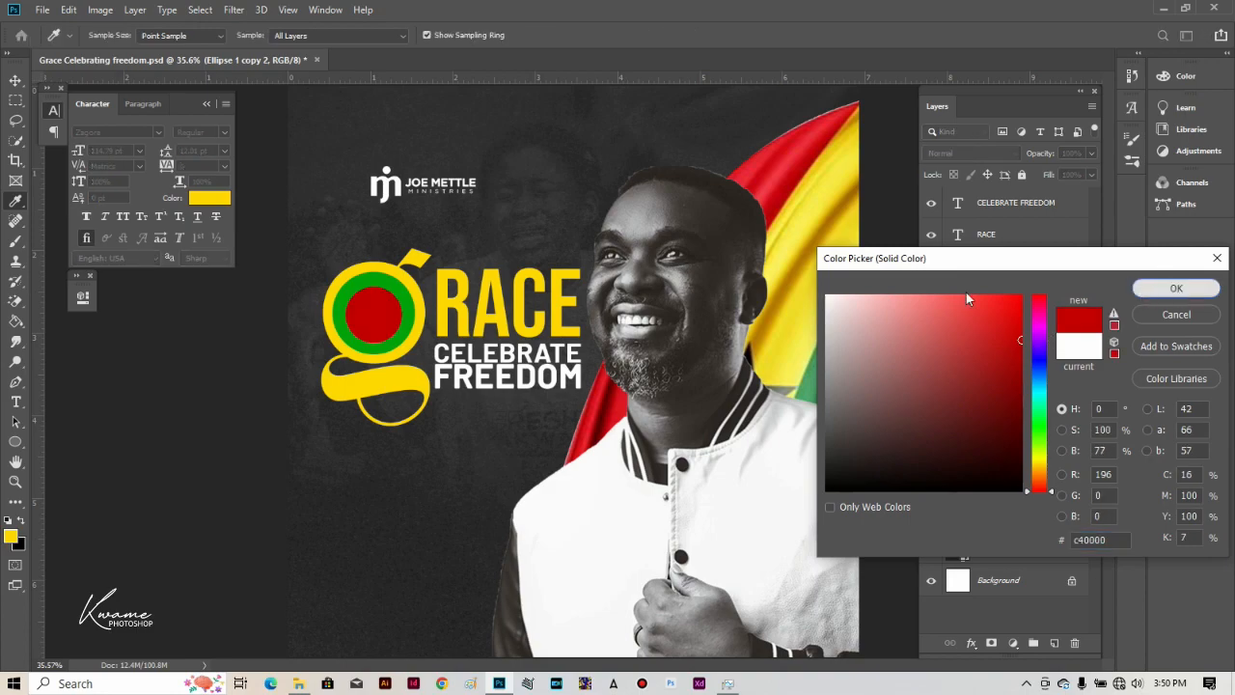
key(Return)
Step: Shrink the red circle inside the white one and adjust the white circle's position within the green circle
key(ctrl+t)
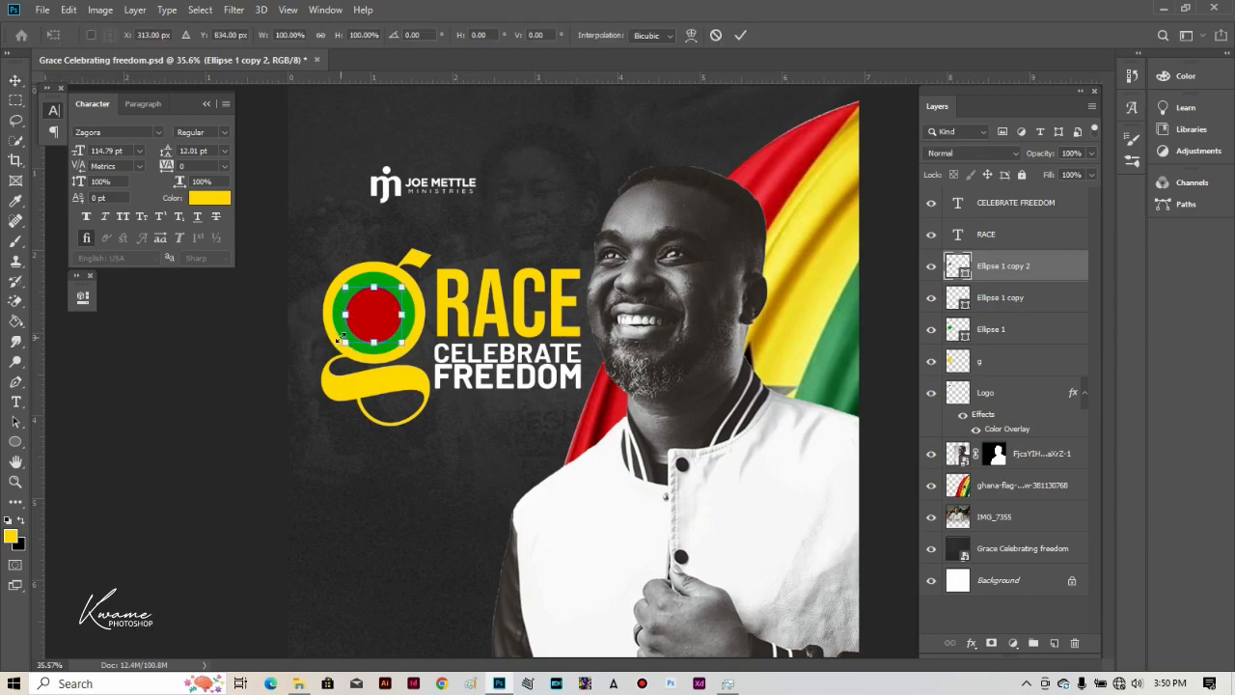
drag(346, 339, 380, 312)
key(Return)
scroll(379, 312, up, 6)
drag(374, 274, 374, 279)
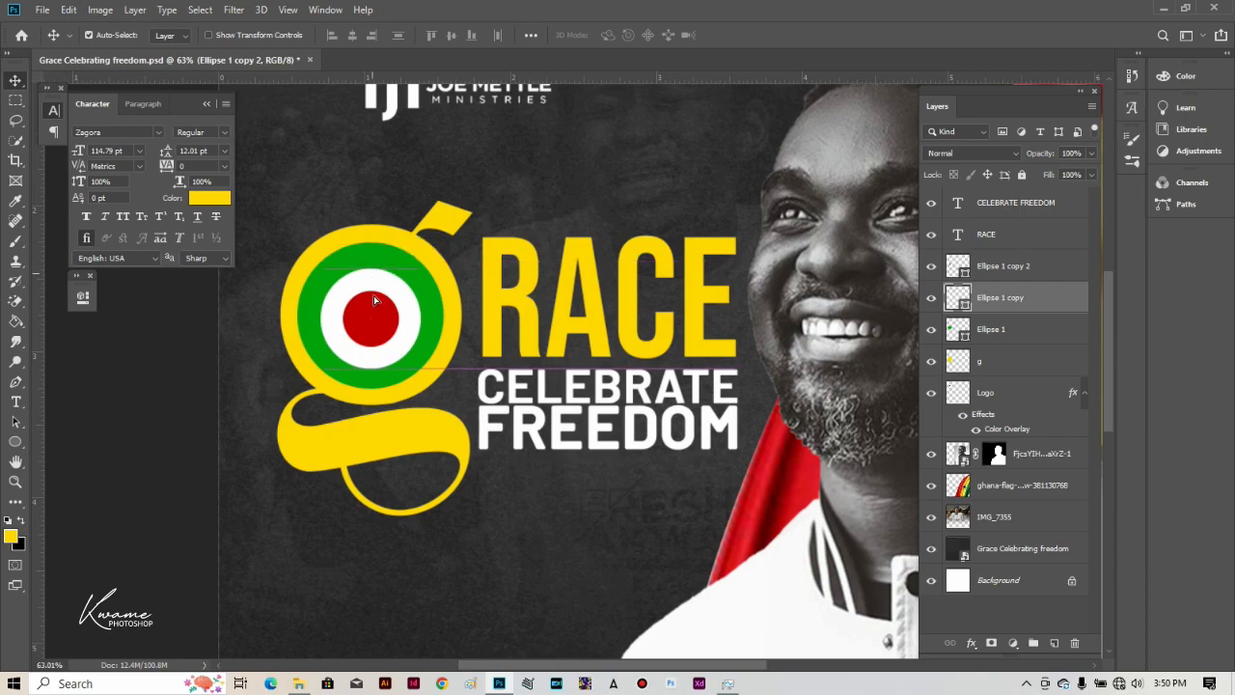
Step: Scale the red centre circle down further to leave a wider white ring around it
click(376, 317)
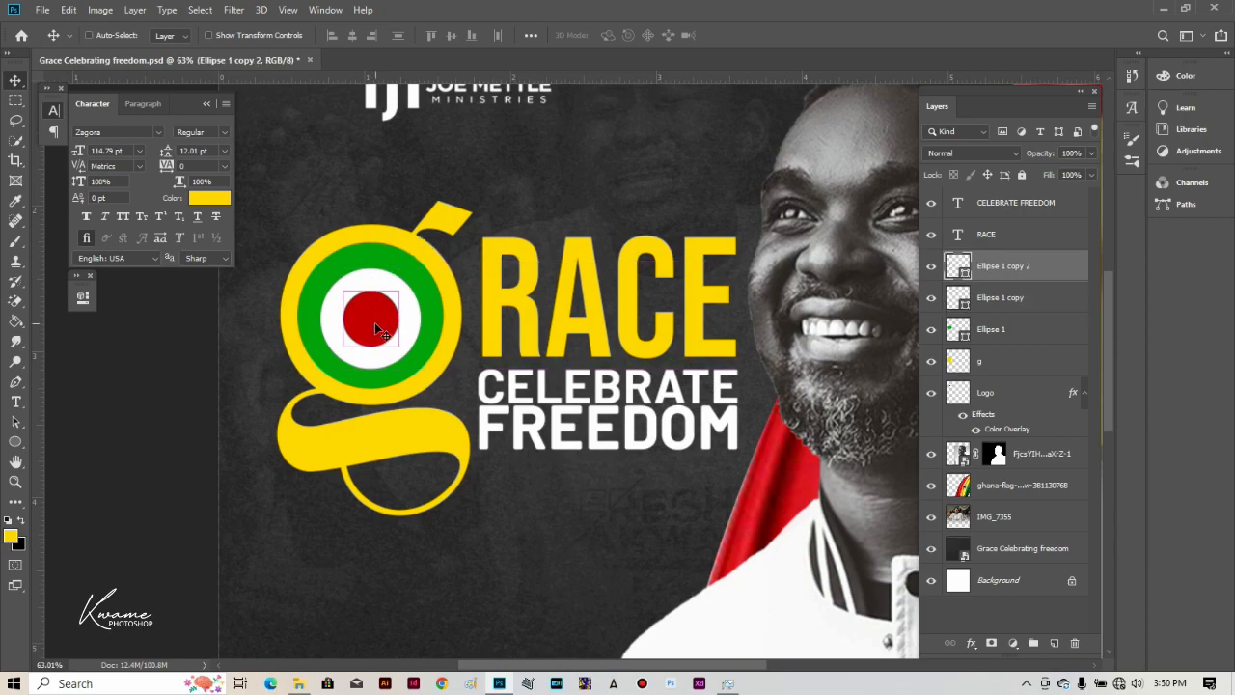
key(ctrl+t)
drag(398, 345, 374, 317)
key(Return)
Step: Scale the white circle to 80.10% and nudge it down and right within the green circle
click(999, 297)
key(ctrl+t)
drag(372, 368, 389, 332)
key(Down)
key(Down)
key(Down)
key(Down)
key(Right)
key(Right)
key(Right)
key(Right)
Step: Nudge the red circle up and left to centre it in the white circle
click(380, 318)
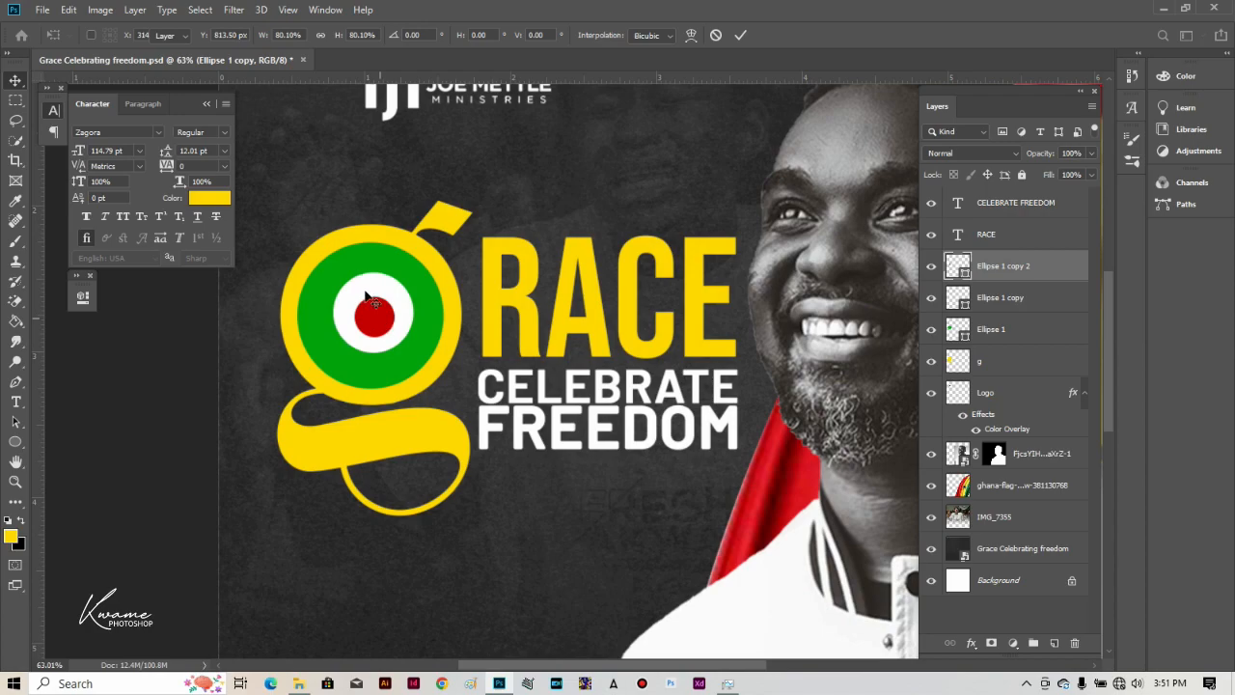
key(Up)
key(Up)
key(Up)
key(Up)
key(Return)
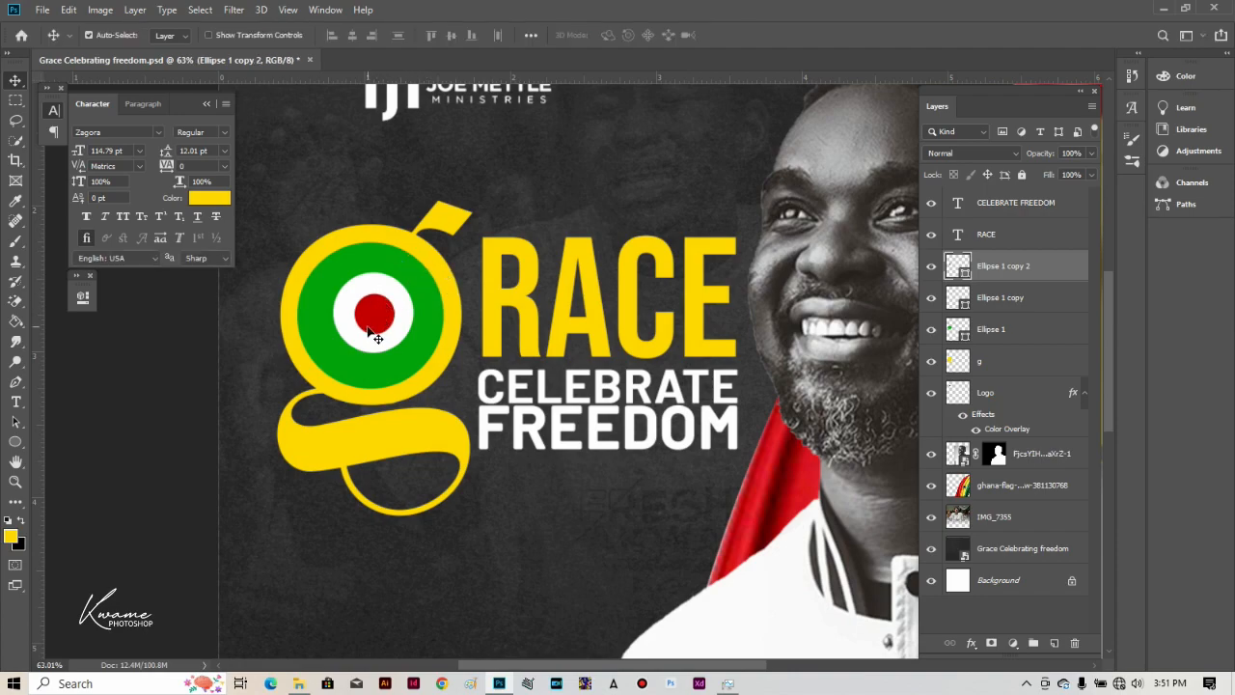
key(Left)
key(Left)
key(Left)
Step: Scale the green circle to 86.38% and nudge it to sit evenly around the white circle
click(354, 374)
key(ctrl+t)
drag(370, 389, 370, 369)
key(Return)
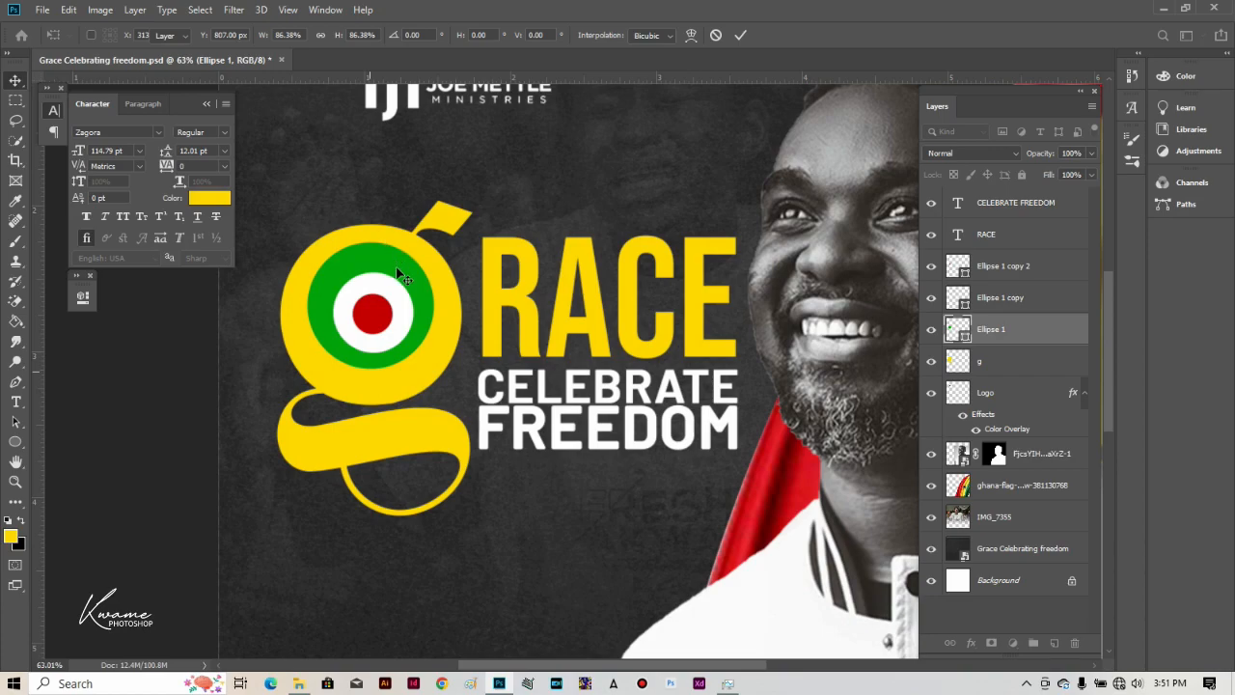
key(Right)
key(Right)
key(Down)
key(Down)
drag(399, 262, 398, 273)
Step: Duplicate the red circle onto the lower-left edge of the g's upper bowl and enlarge the copy
scroll(398, 281, down, 4)
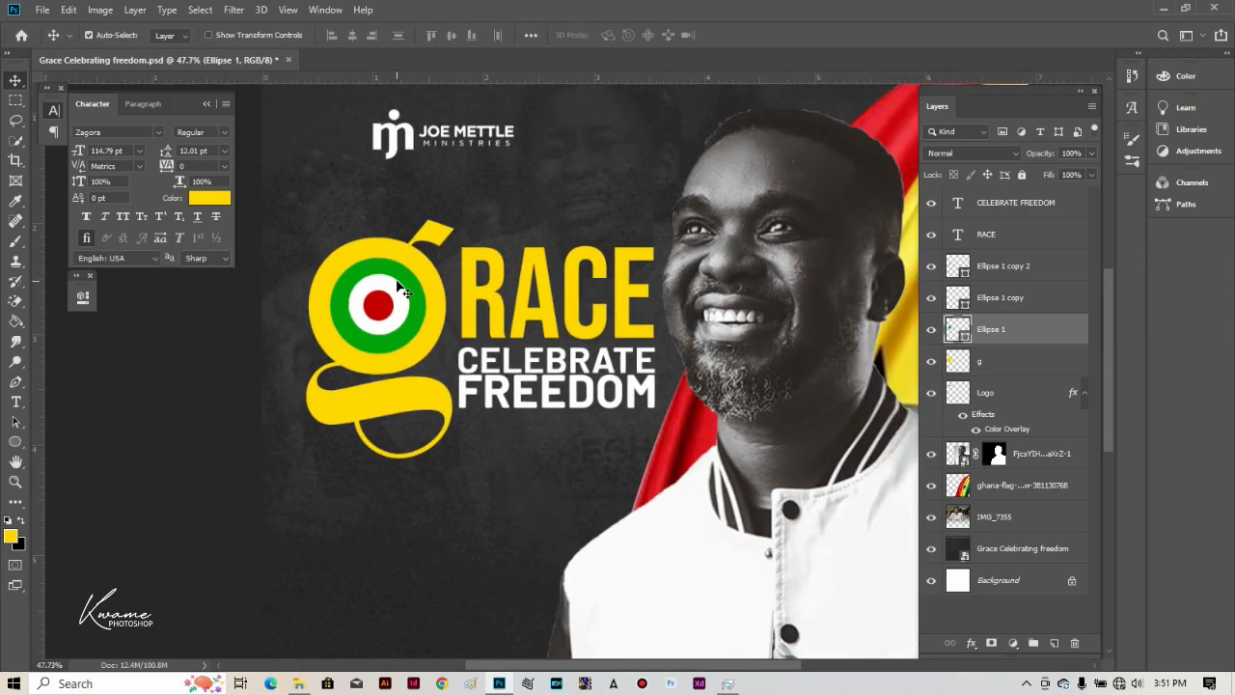
scroll(385, 298, up, 3)
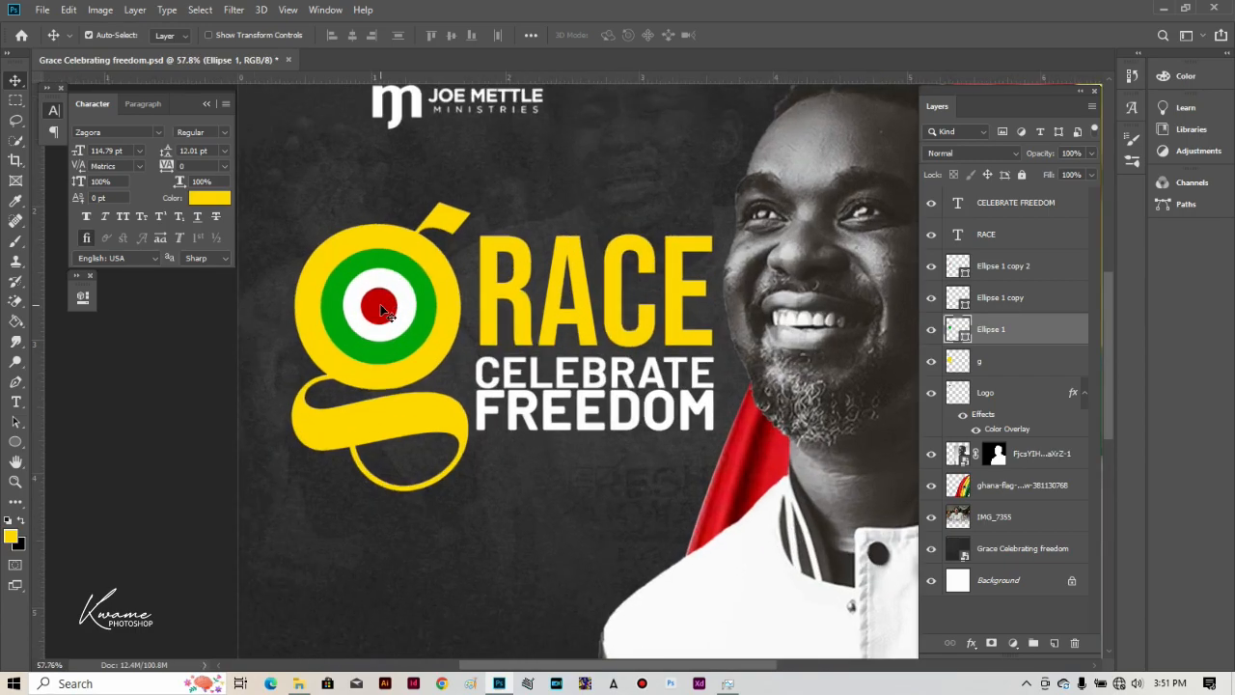
drag(379, 311, 338, 321)
key(ctrl+t)
key(Return)
scroll(325, 355, down, 6)
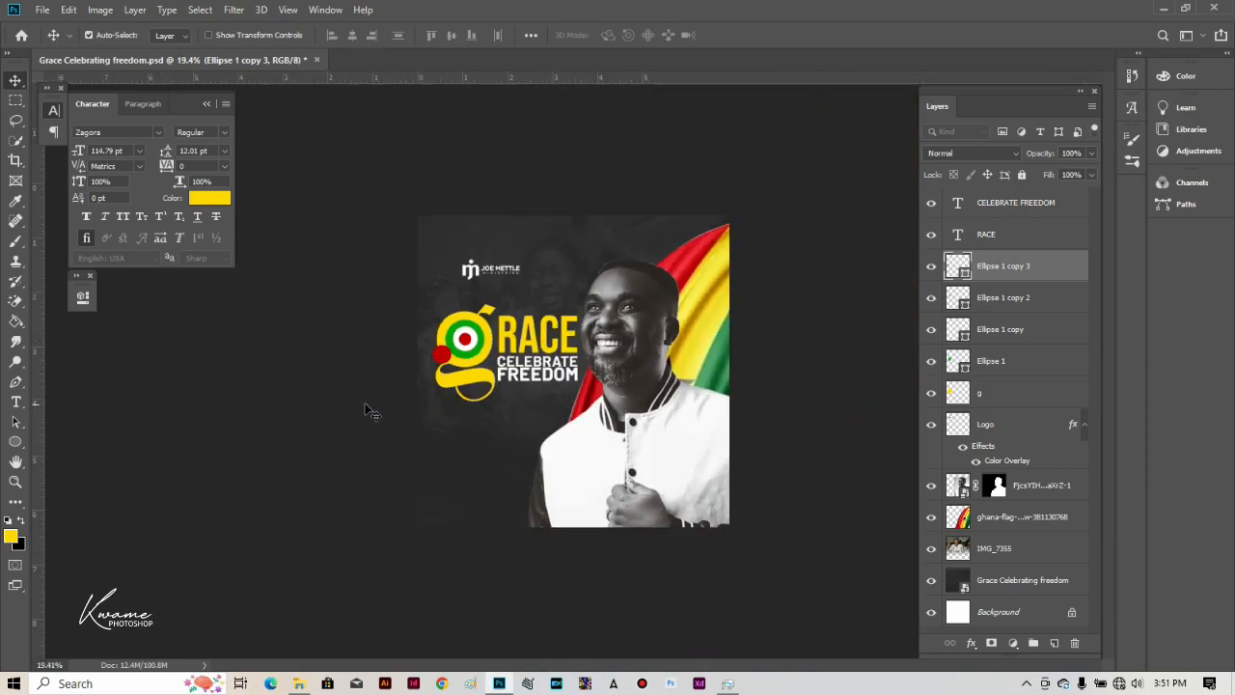
scroll(467, 356, up, 4)
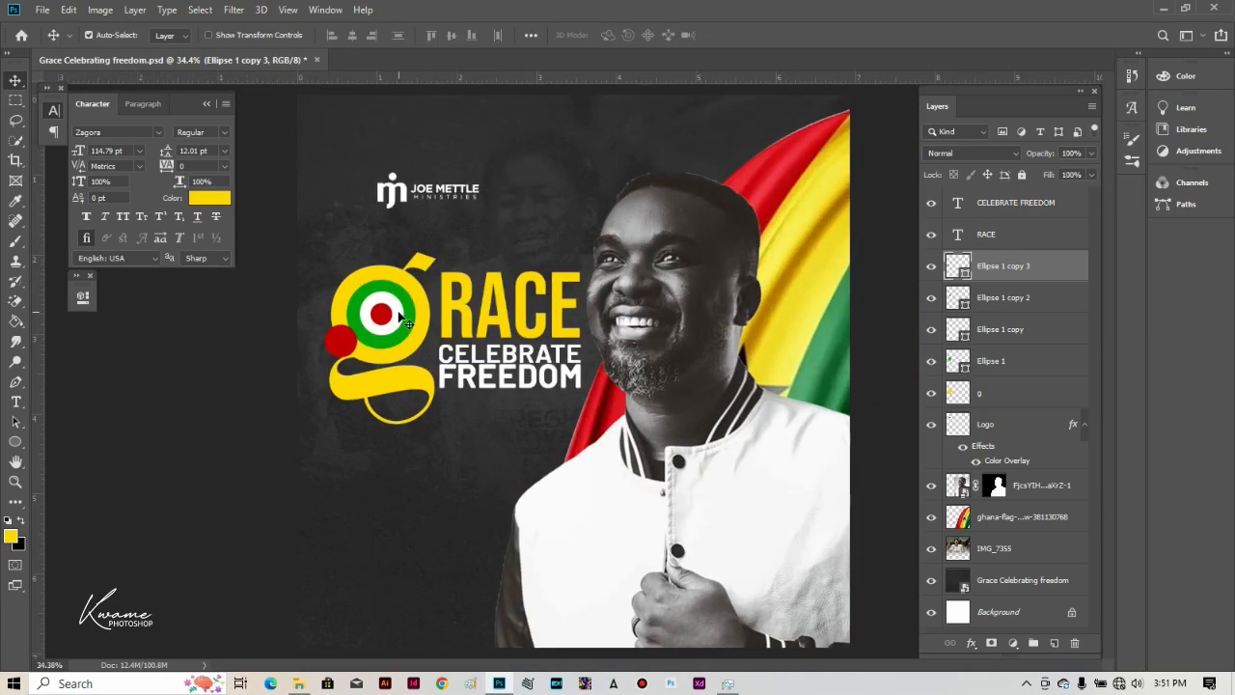
scroll(413, 307, down, 2)
scroll(446, 318, down, 2)
Step: Lock the crowd photo and dark background layers, and scale the portrait and flag together to 87.50% at the canvas's lower-right corner
click(620, 233)
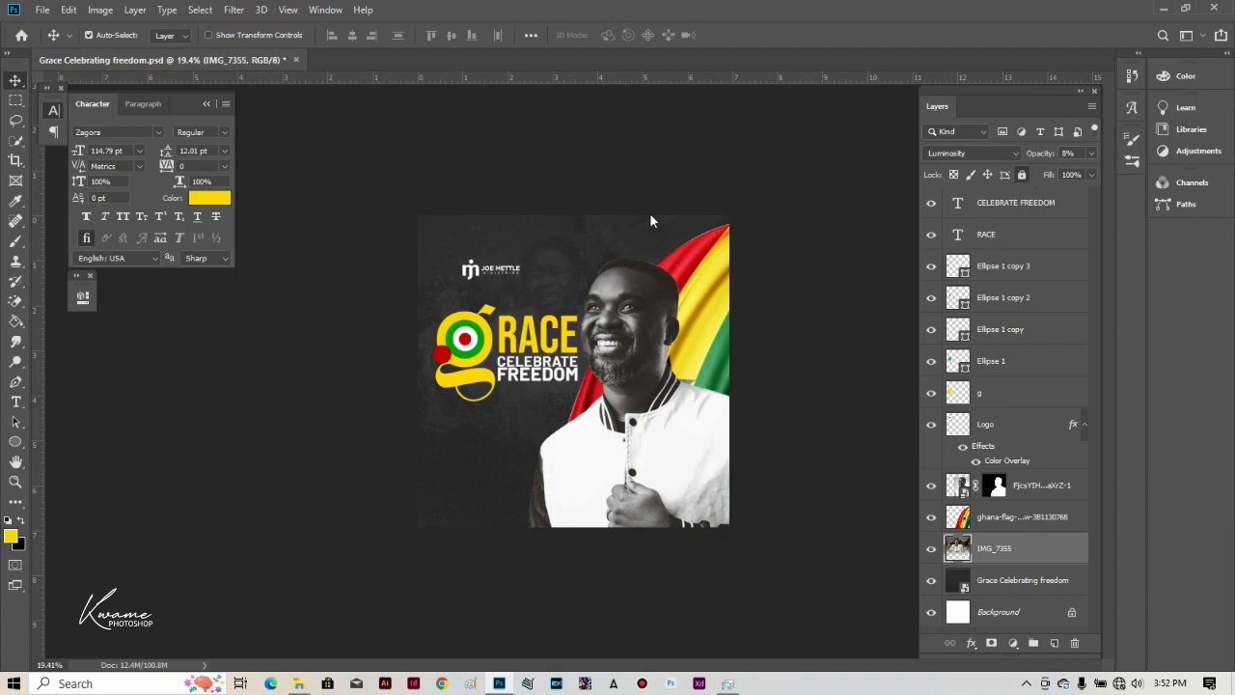
click(591, 228)
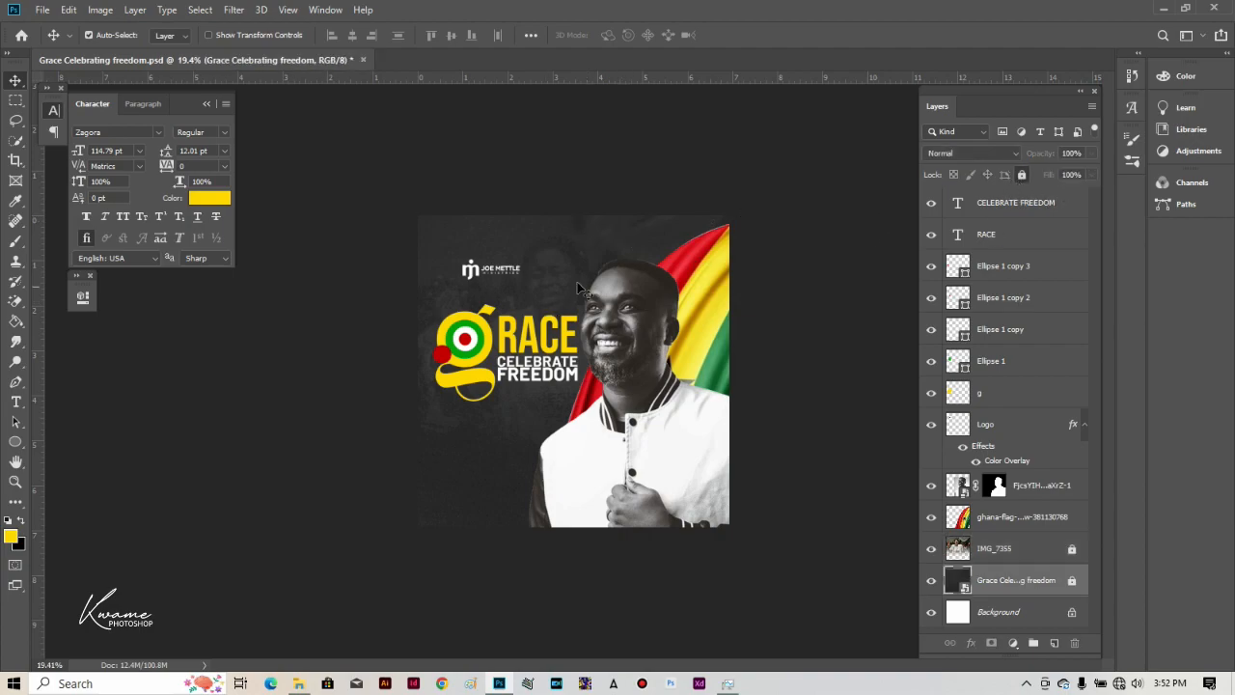
drag(636, 231, 671, 388)
key(ctrl+t)
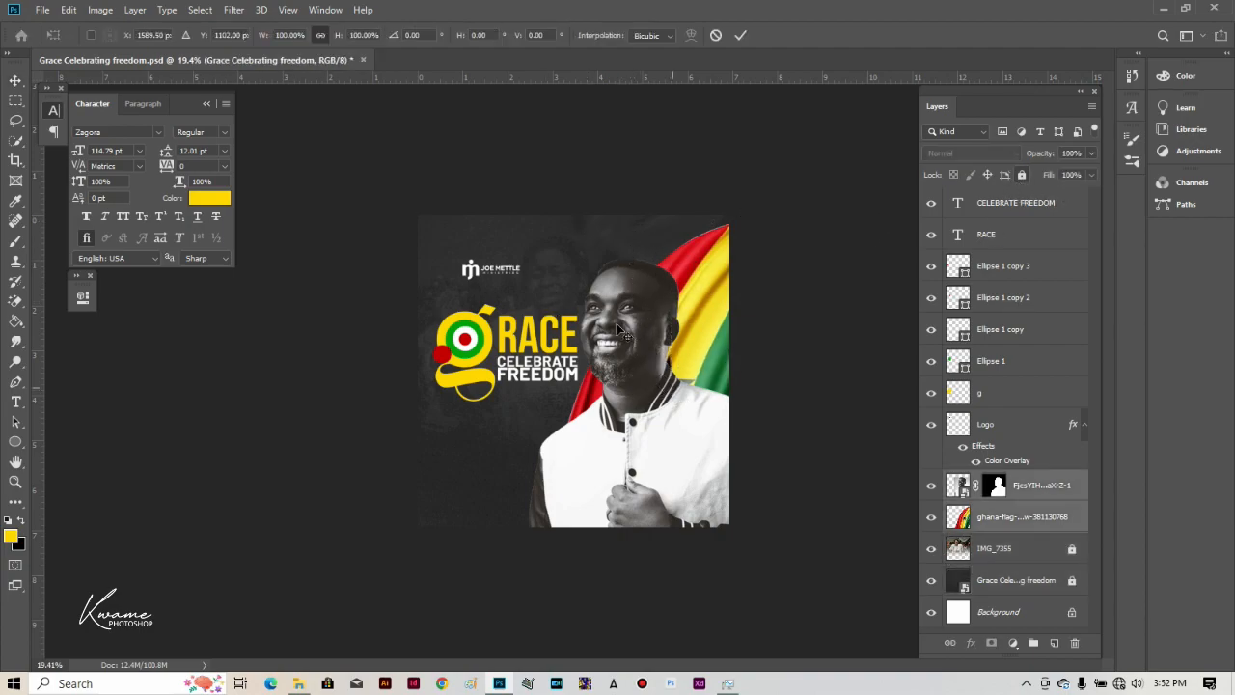
drag(529, 380, 563, 380)
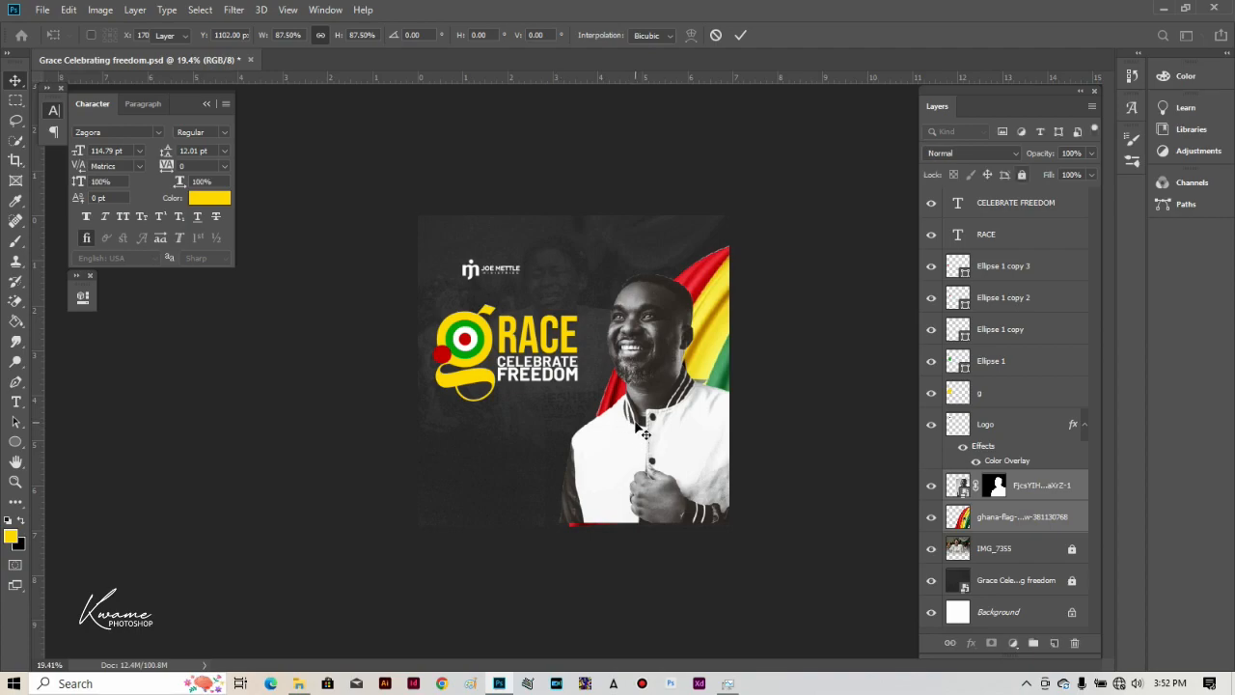
key(Return)
drag(634, 427, 627, 436)
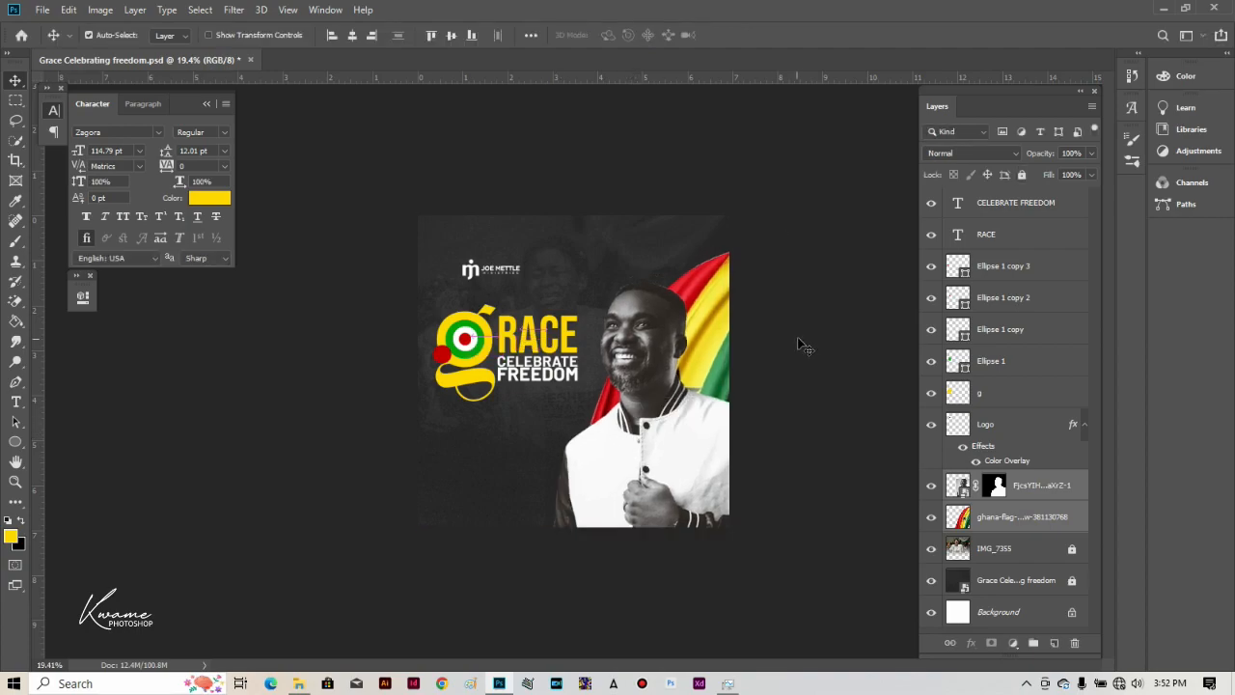
Step: Scale the Ghana flag to 109.45% and shift it right behind the portrait
click(729, 302)
key(ctrl+t)
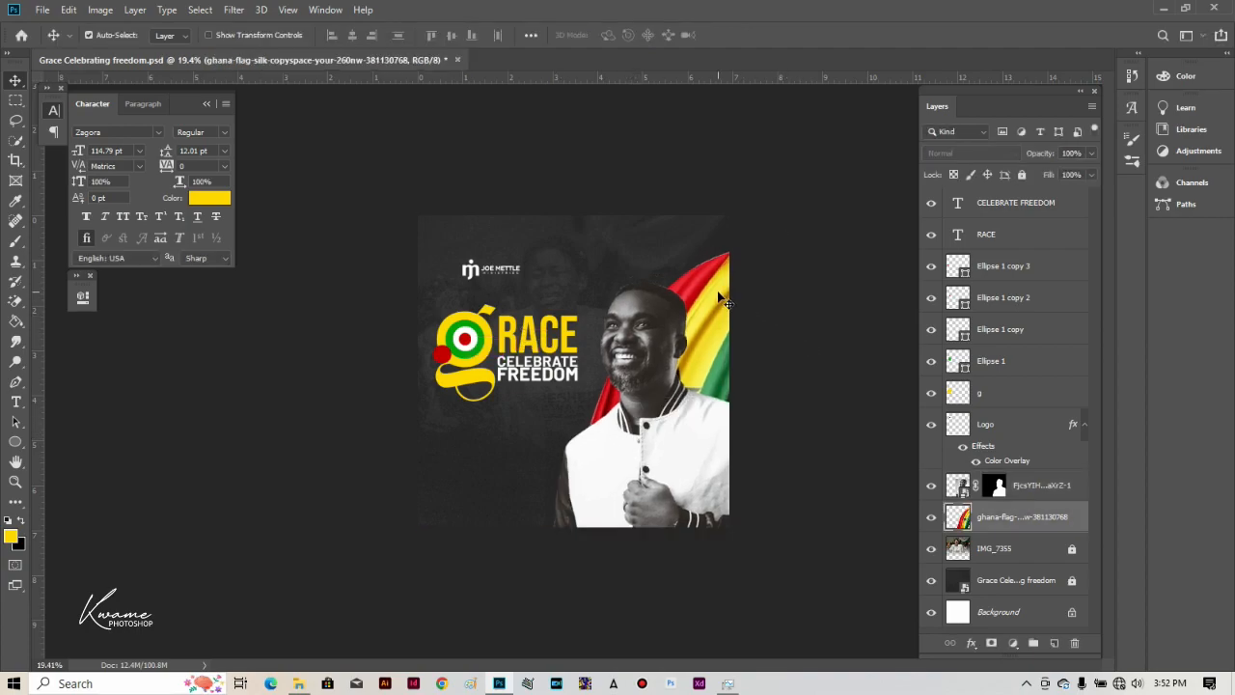
drag(677, 243, 678, 219)
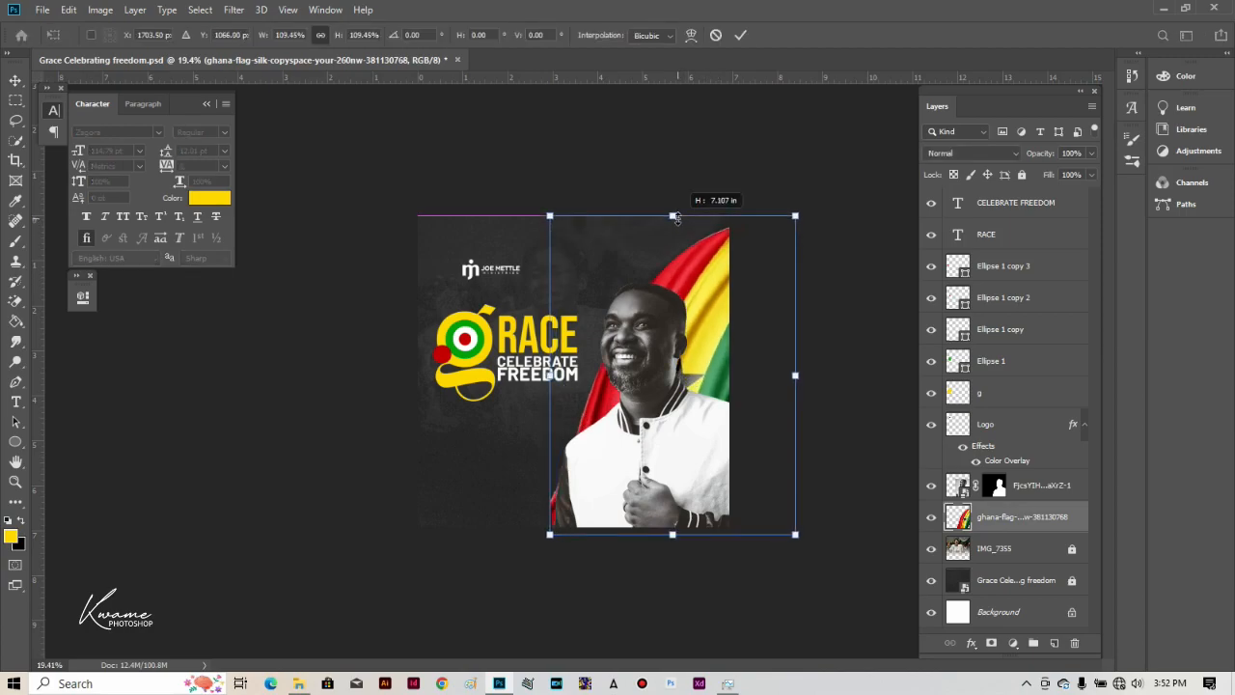
drag(703, 292, 708, 286)
key(Return)
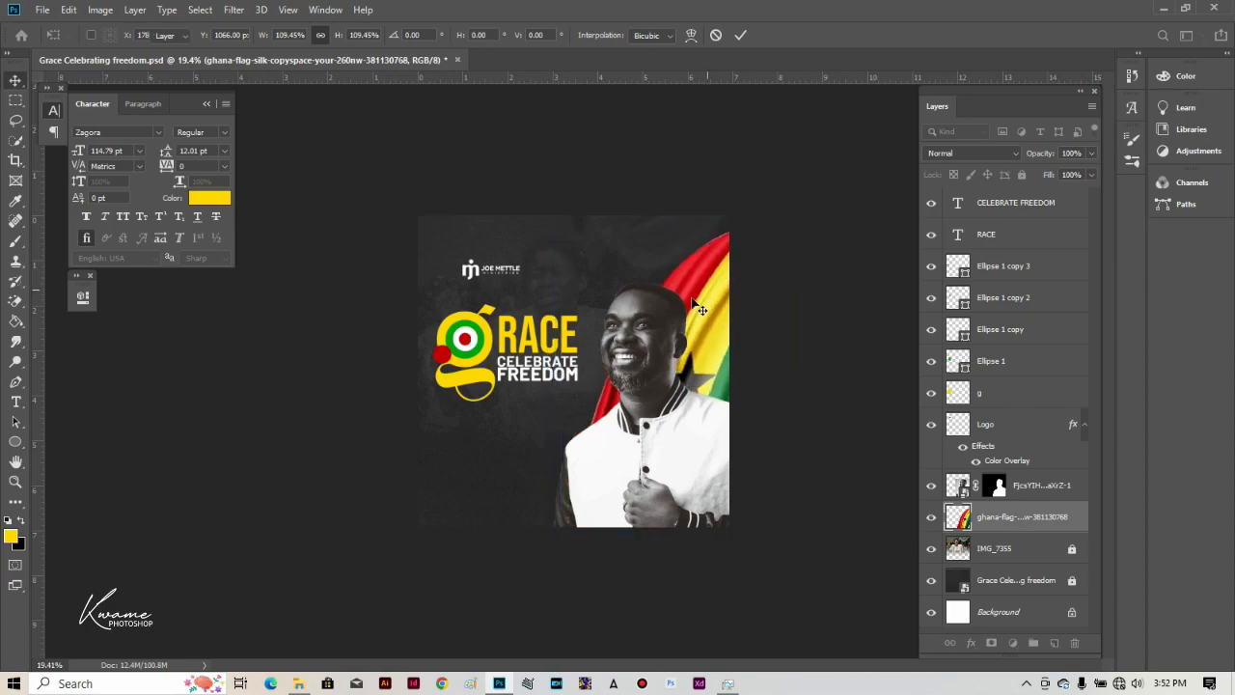
Step: Scale the portrait to 109.46% and reposition it against the canvas's bottom edge in front of the flag
click(660, 406)
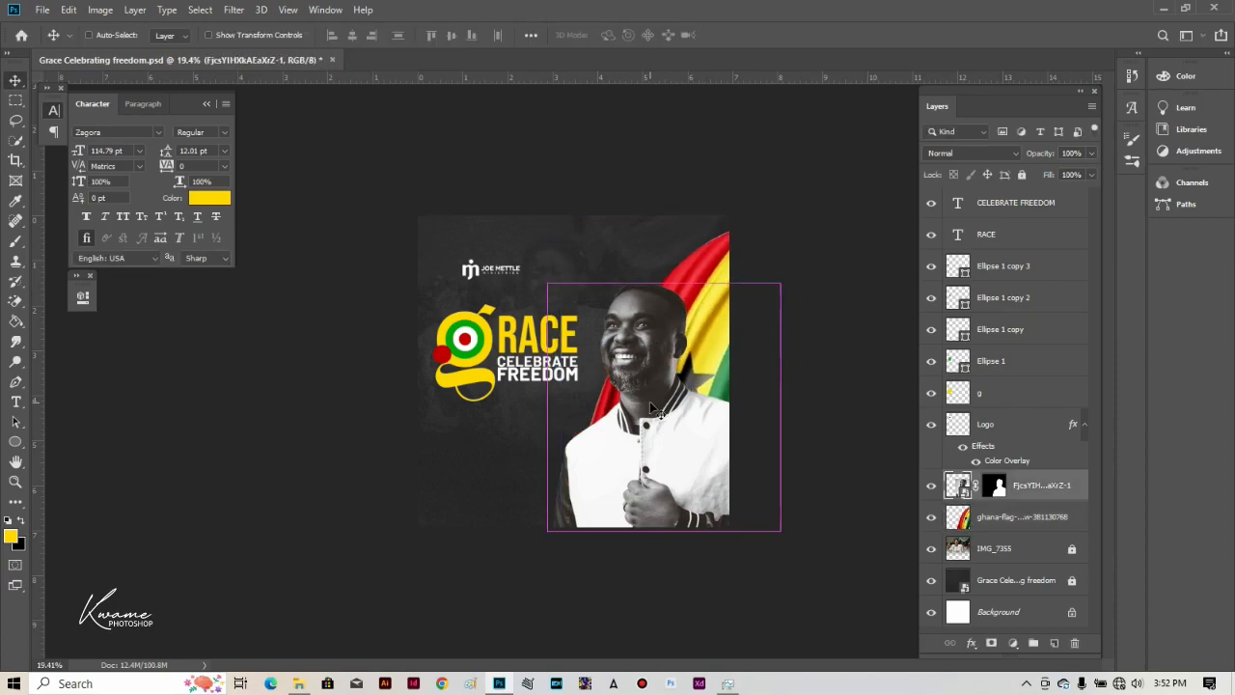
key(ctrl+t)
drag(637, 276, 634, 258)
key(Return)
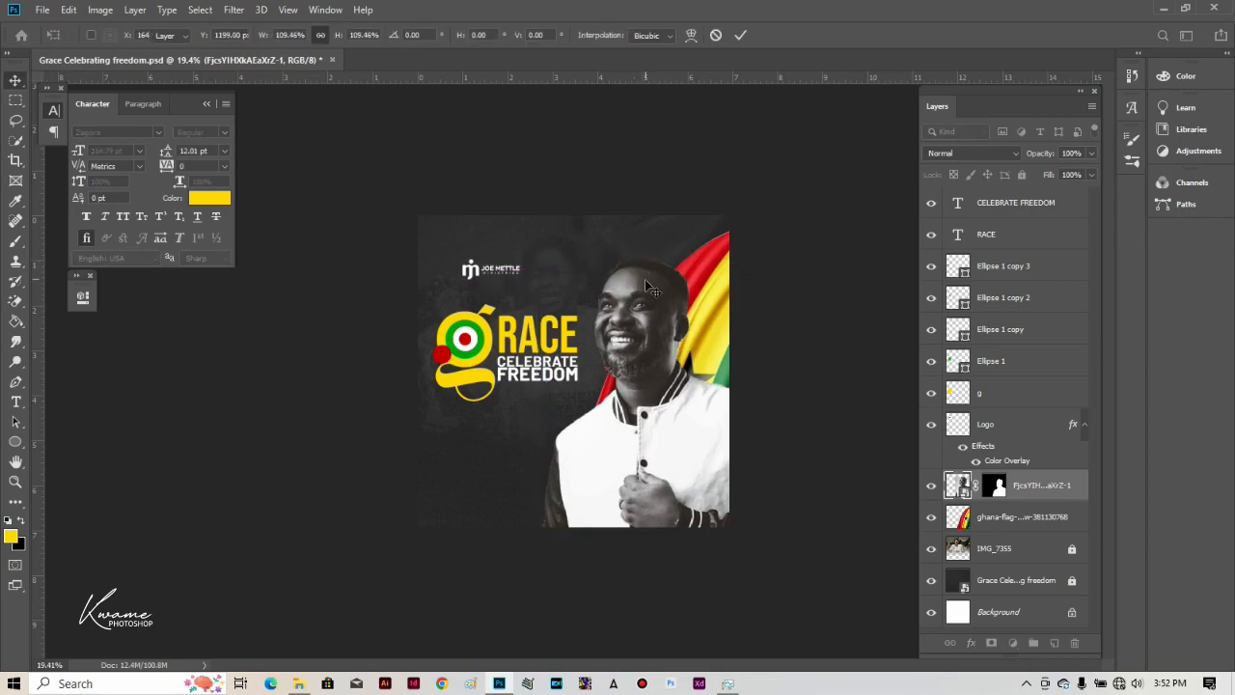
drag(693, 379, 674, 399)
Step: Move the ministry logo right to align its left edge with the CELEBRATE FREEDOM text
scroll(579, 478, up, 1)
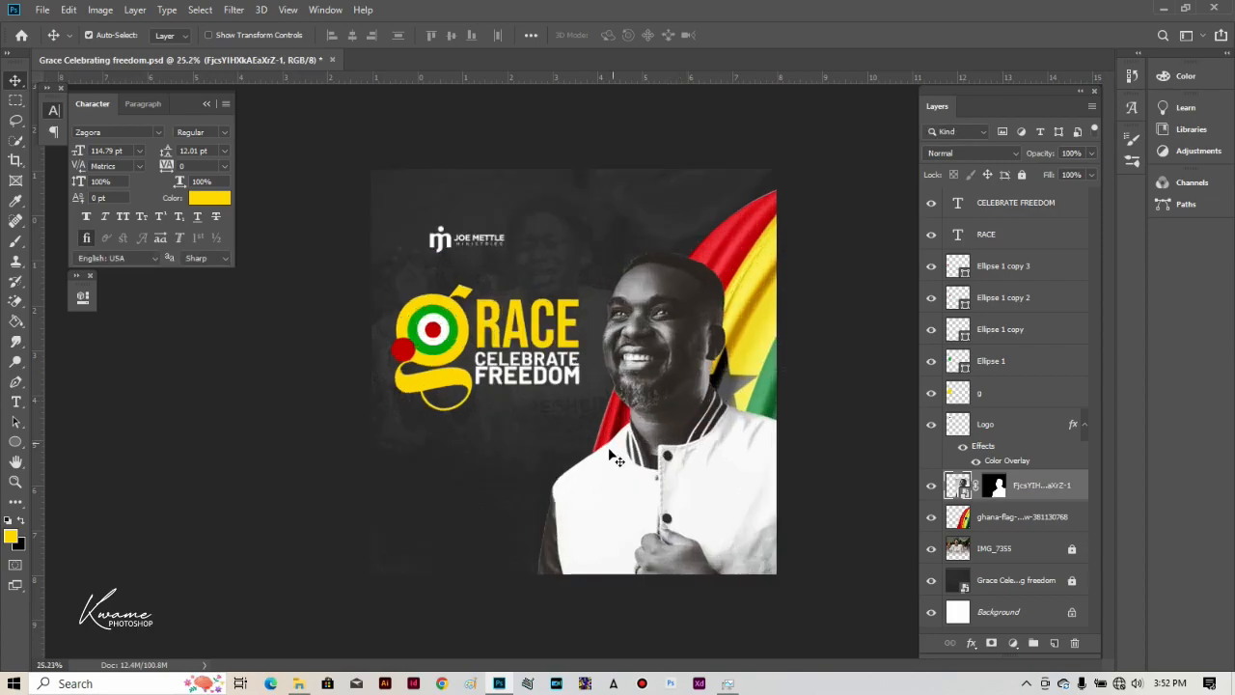
scroll(556, 500, up, 1)
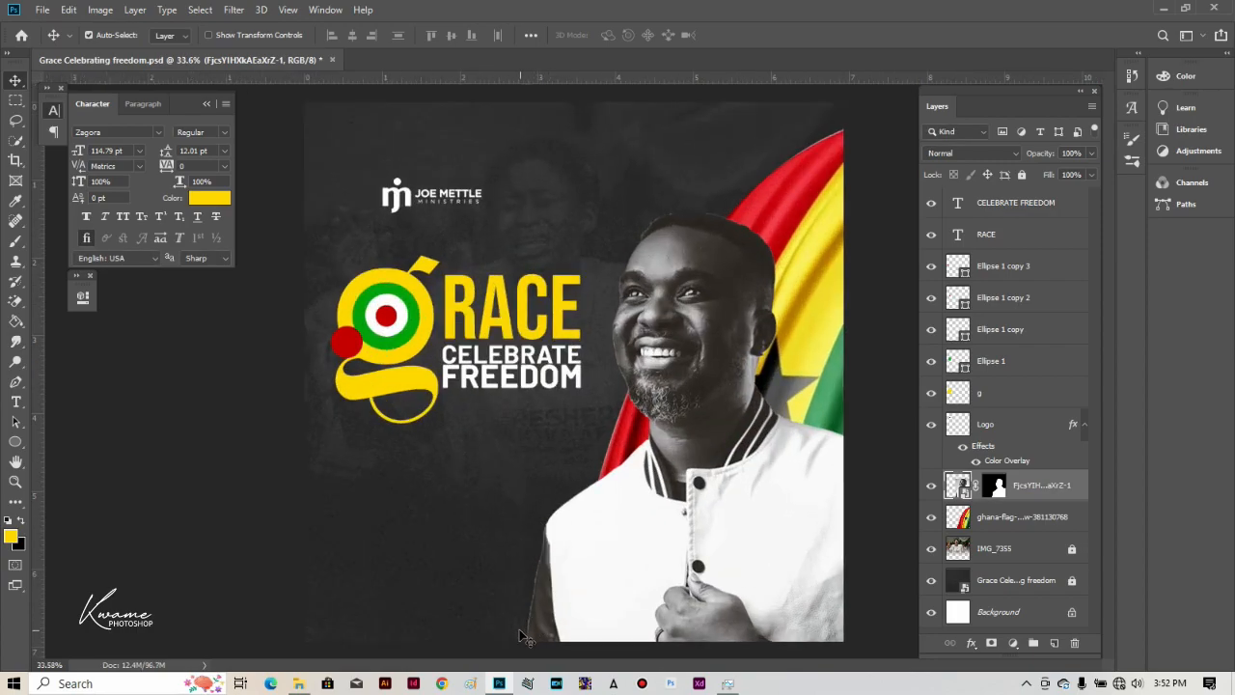
scroll(577, 364, down, 1)
drag(413, 208, 465, 214)
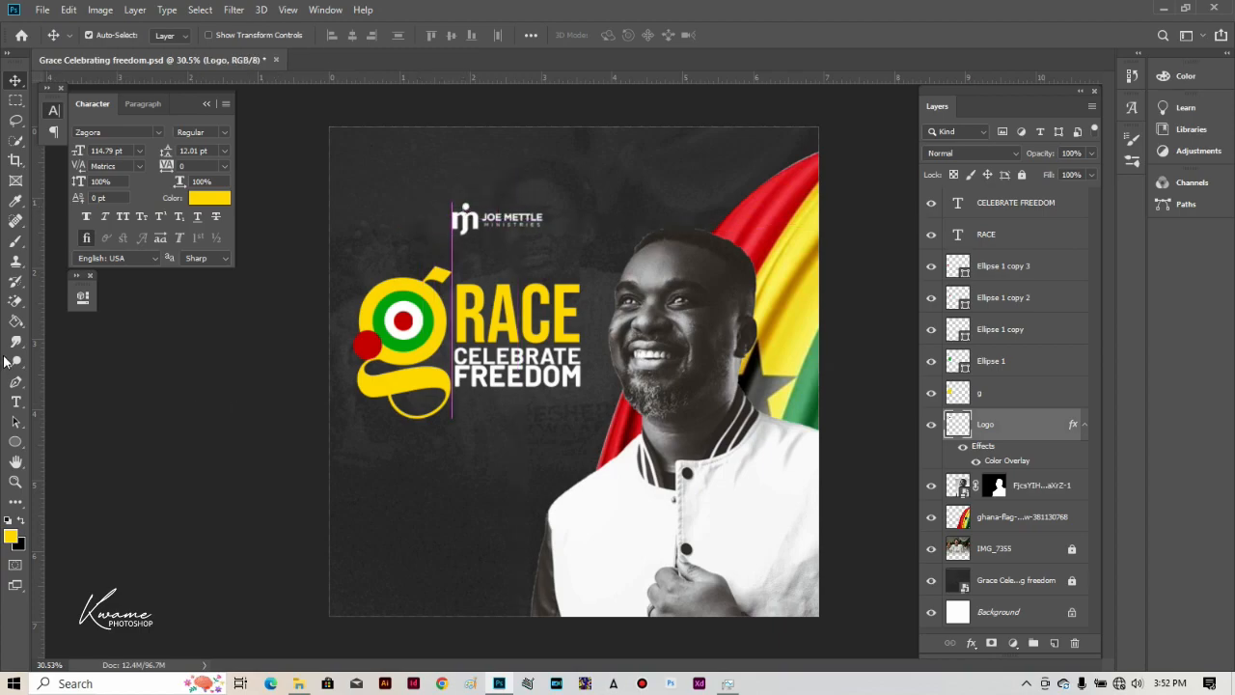
Step: Draw a rectangle about 0.94 × 0.85 in below the g with the Rectangle tool and fill it with the yellow foreground colour
click(15, 442)
click(43, 447)
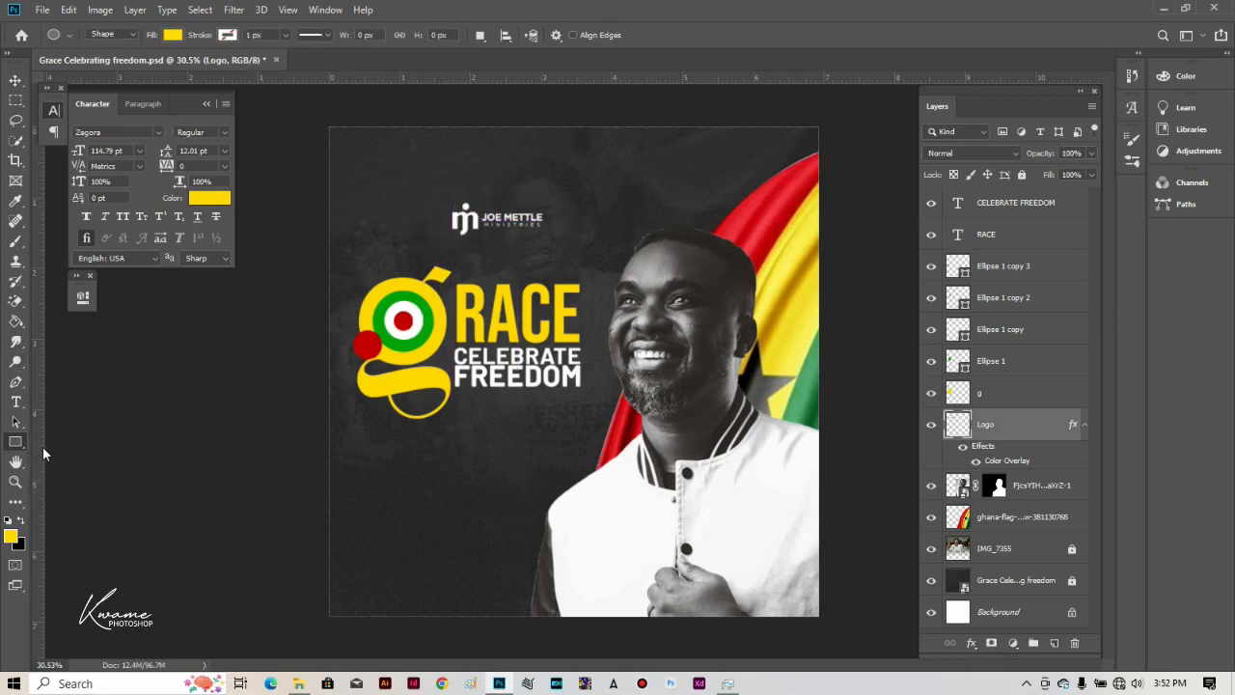
drag(369, 446, 435, 504)
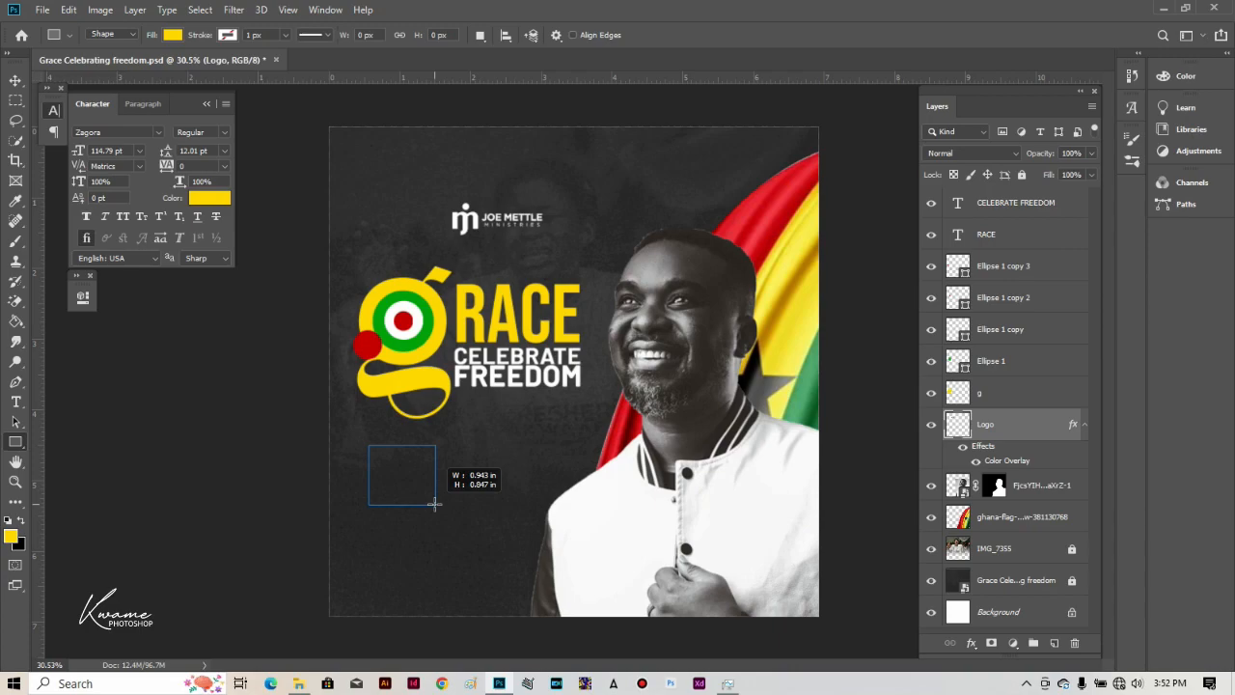
drag(436, 503, 435, 503)
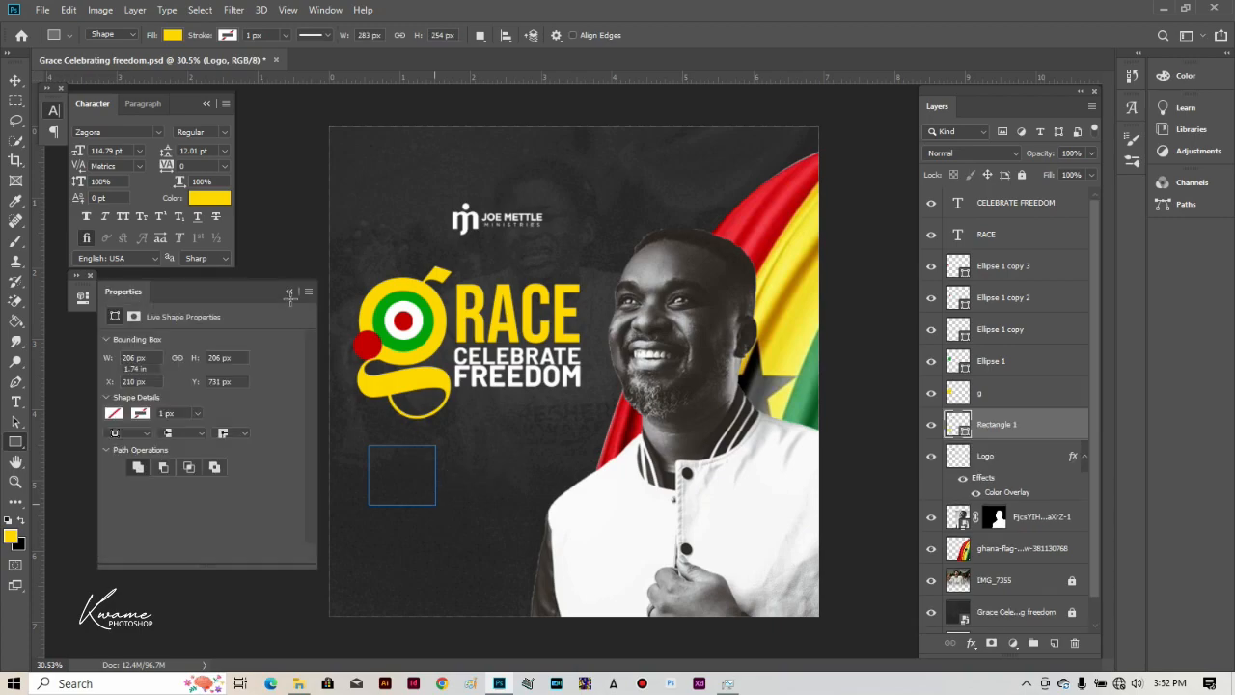
click(288, 293)
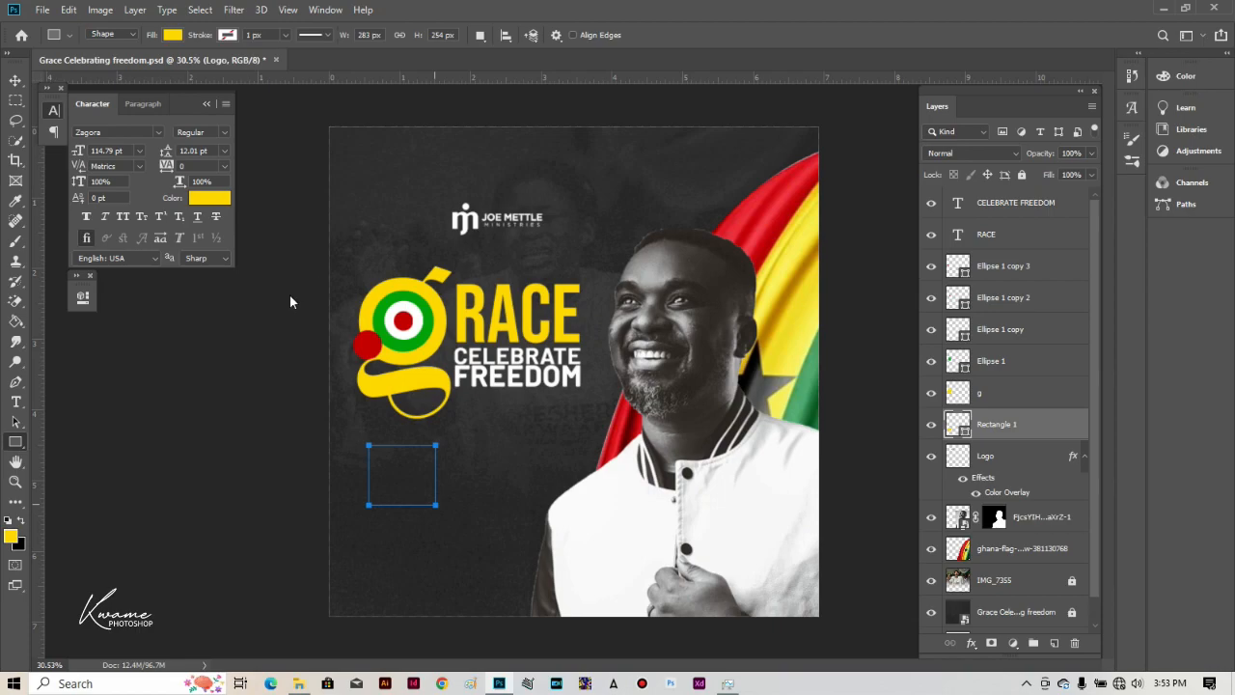
key(alt+BackSpace)
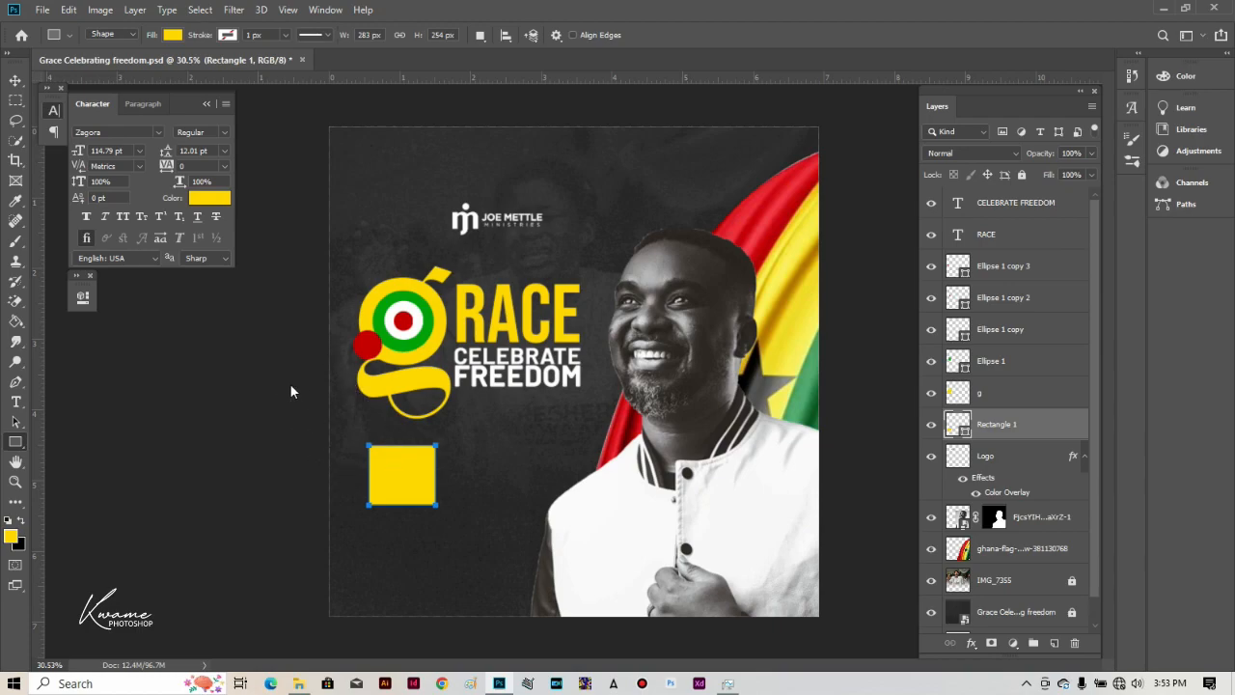
Step: Align the yellow rectangle with the g's left edge and duplicate it twice to form a row of three
key(v)
drag(396, 485, 522, 465)
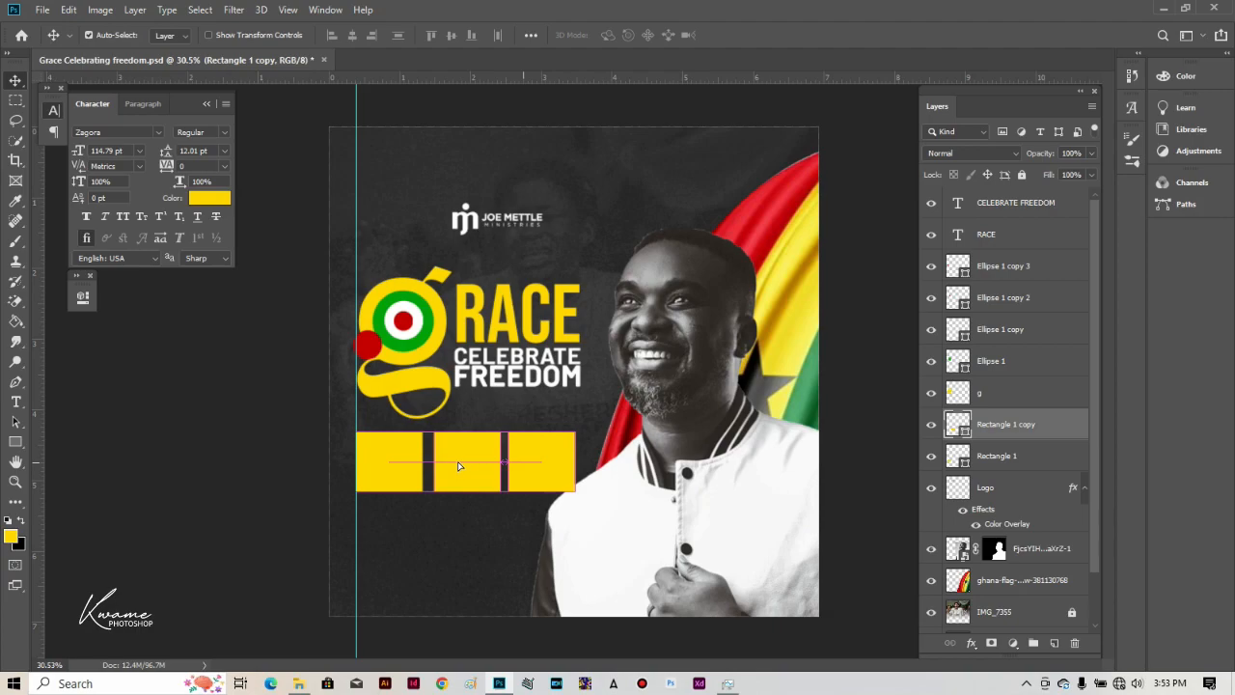
drag(458, 461, 465, 470)
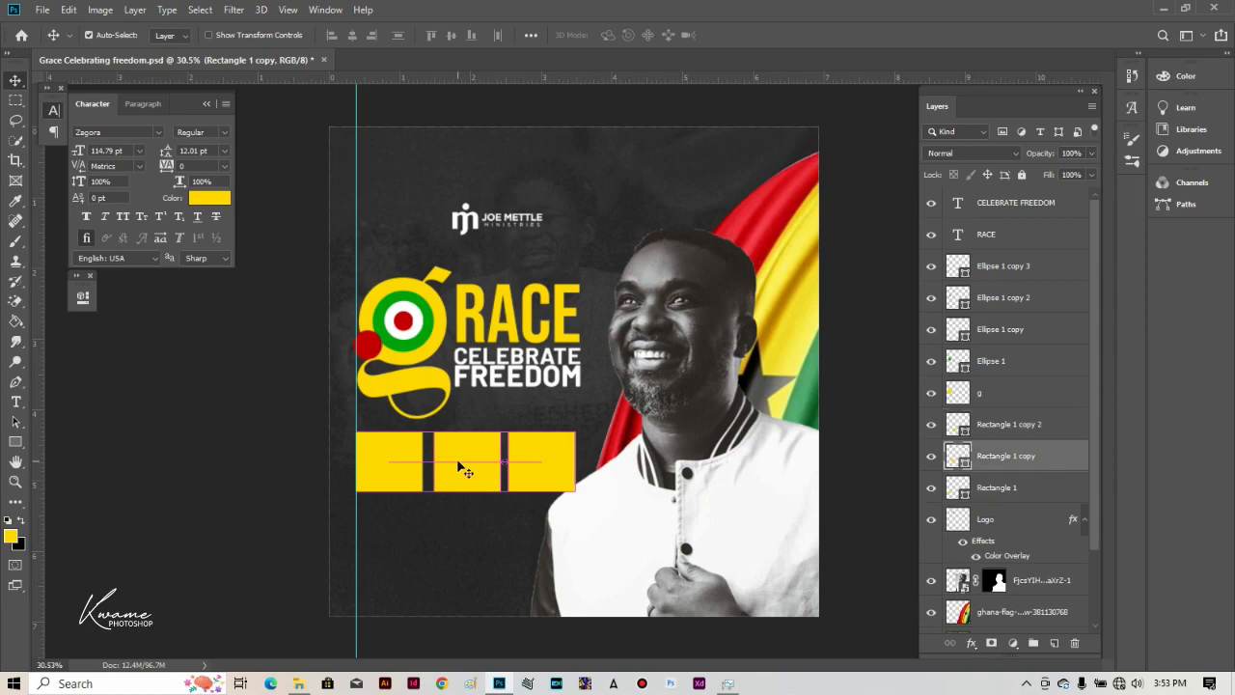
Step: Nudge the middle and right-hand yellow rectangles left to leave narrow, even gaps between all three
key(shift+Left)
key(shift+Left)
click(530, 464)
key(shift+Left)
key(shift+Left)
key(shift+Left)
key(shift+Left)
key(shift+Left)
key(shift+Left)
key(shift+Left)
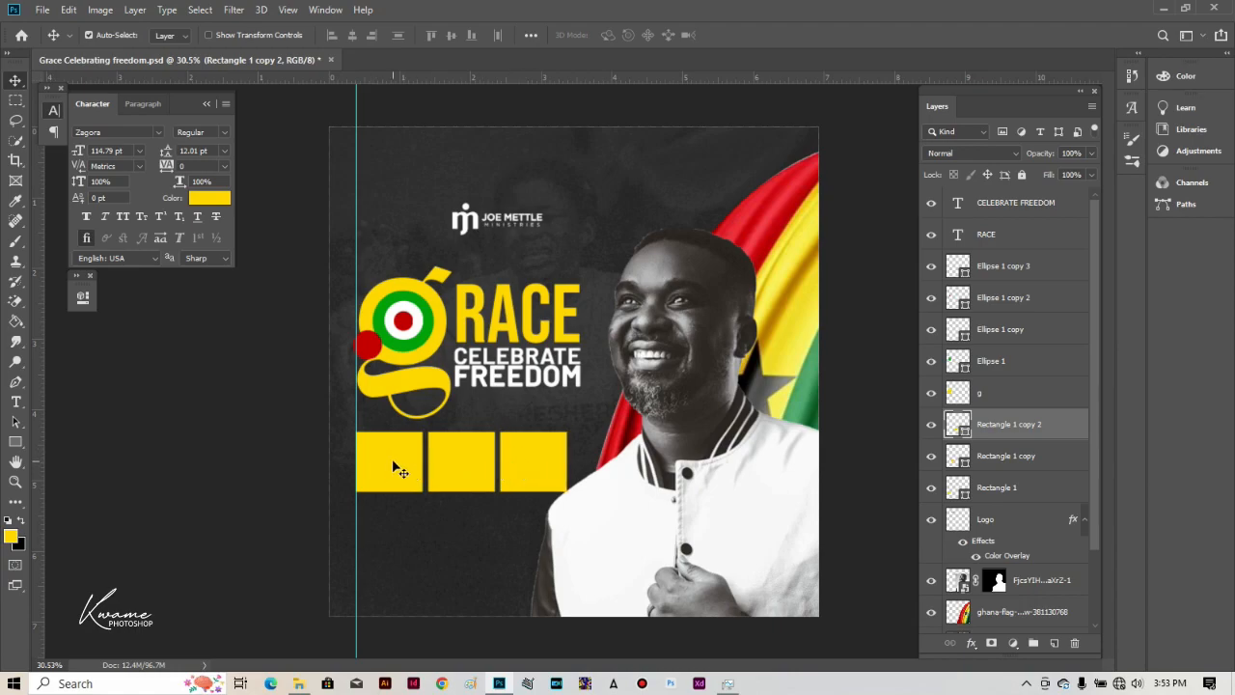
Step: Place download (4).jpg as an embedded image above the first rectangle's layer, scale it to about 50.1%, and position it over that rectangle
click(393, 468)
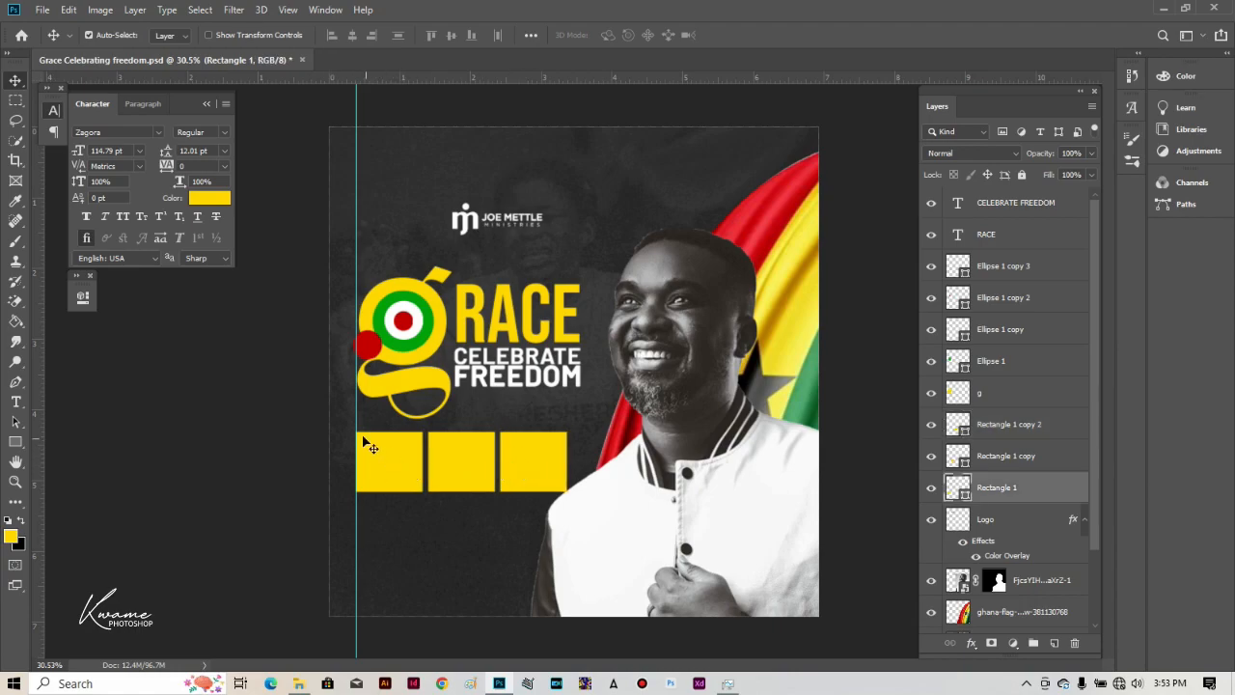
click(44, 9)
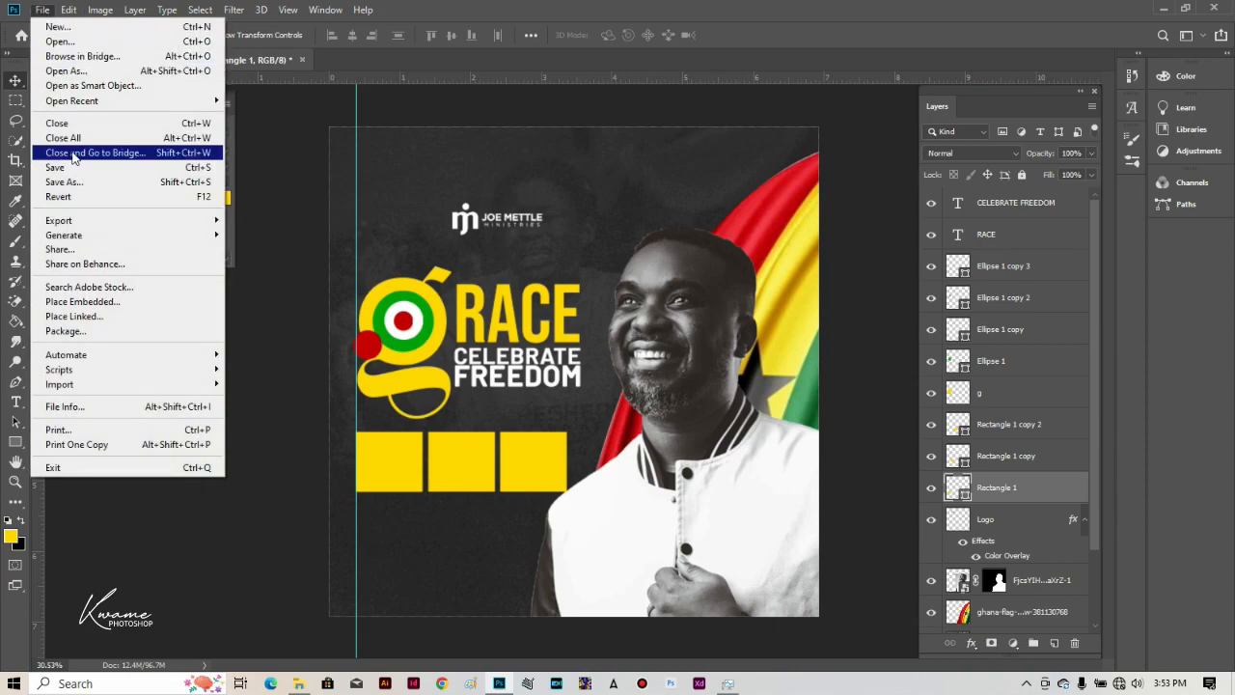
click(91, 307)
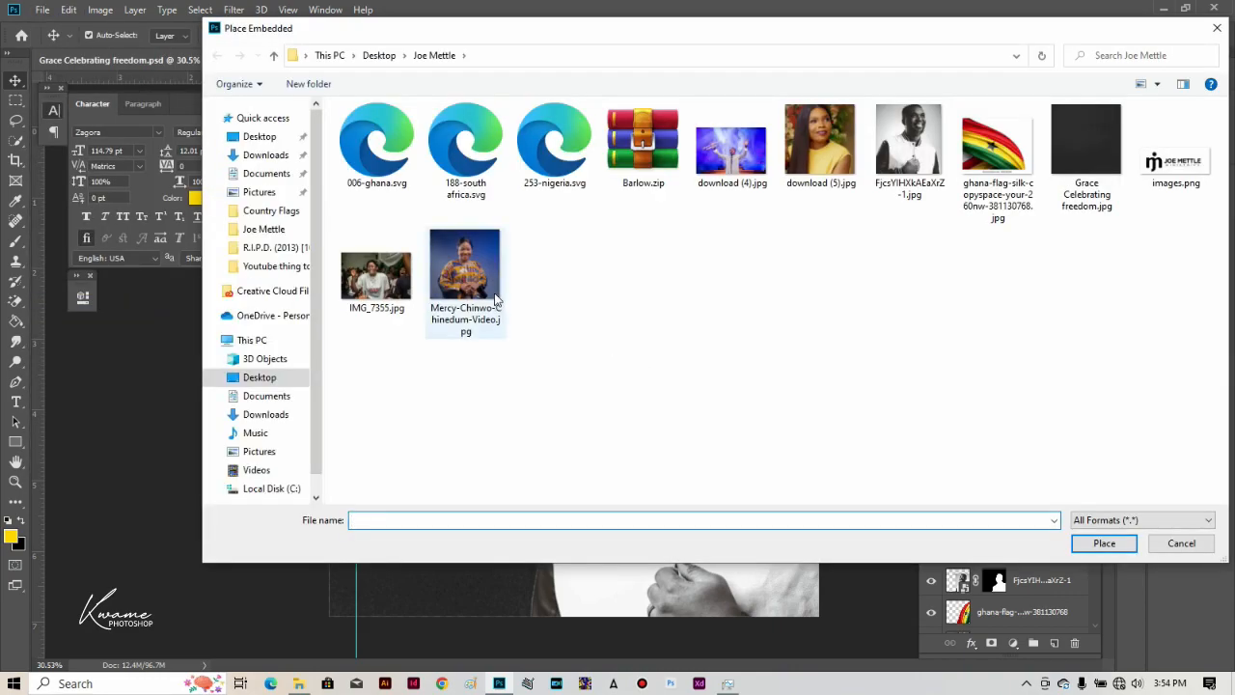
double_click(733, 150)
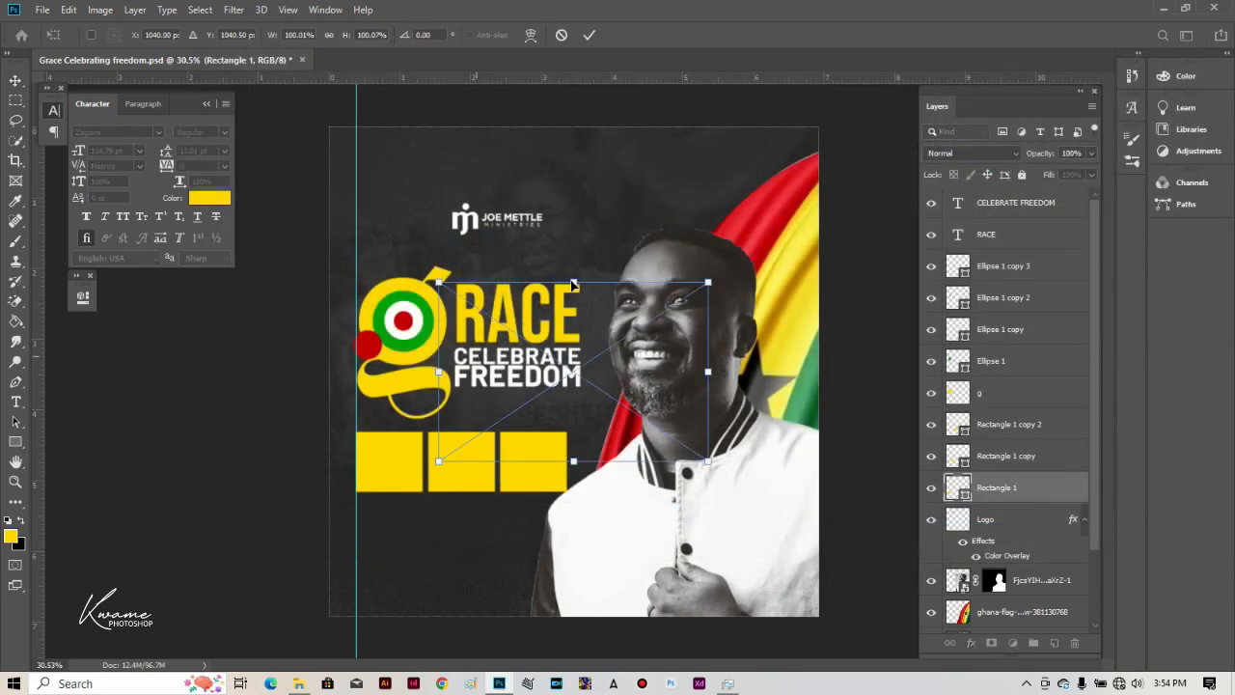
drag(569, 309, 569, 352)
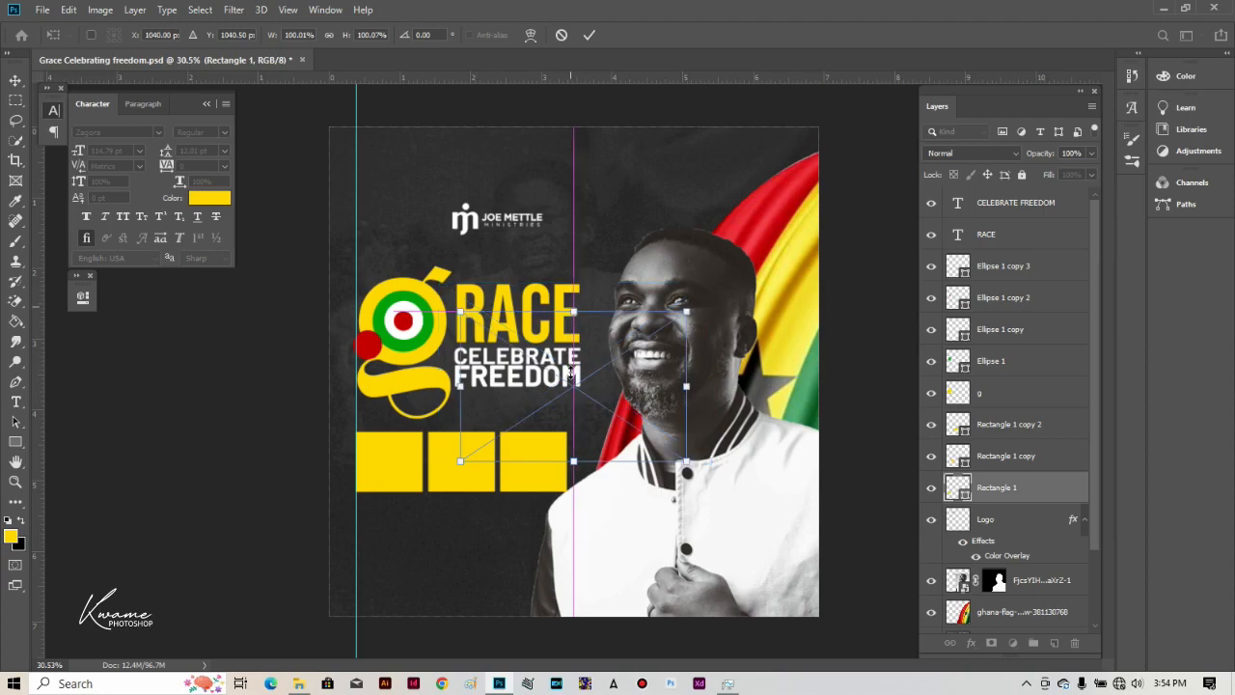
drag(570, 371, 571, 374)
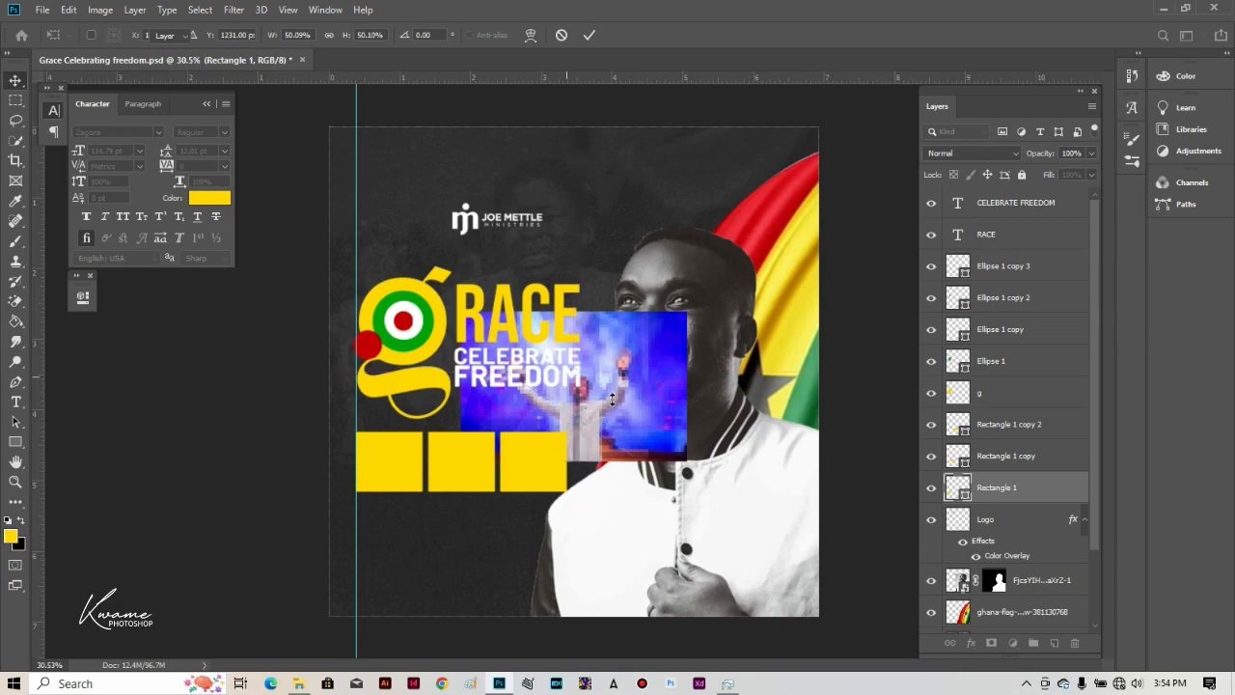
key(Return)
drag(577, 417, 358, 443)
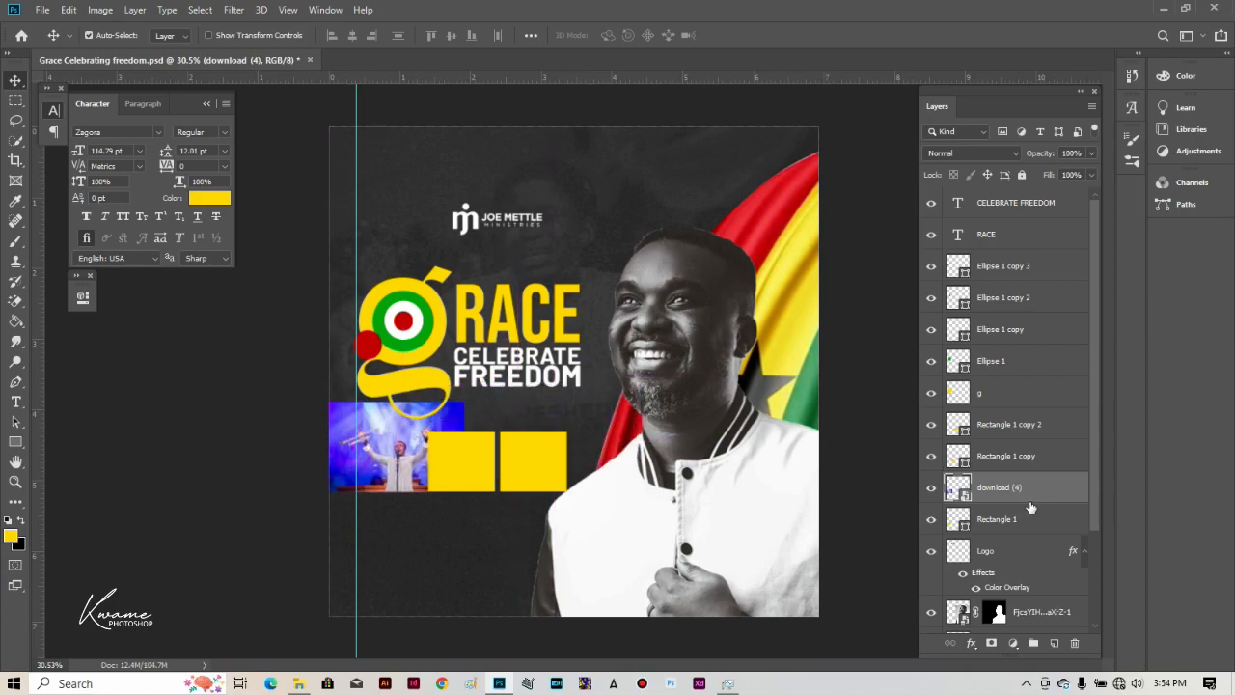
Step: Clip the download (4) photo to the first rectangle and shift it so the singer's raised arms fill the frame
key(super)
key(super)
alt+click(1019, 497)
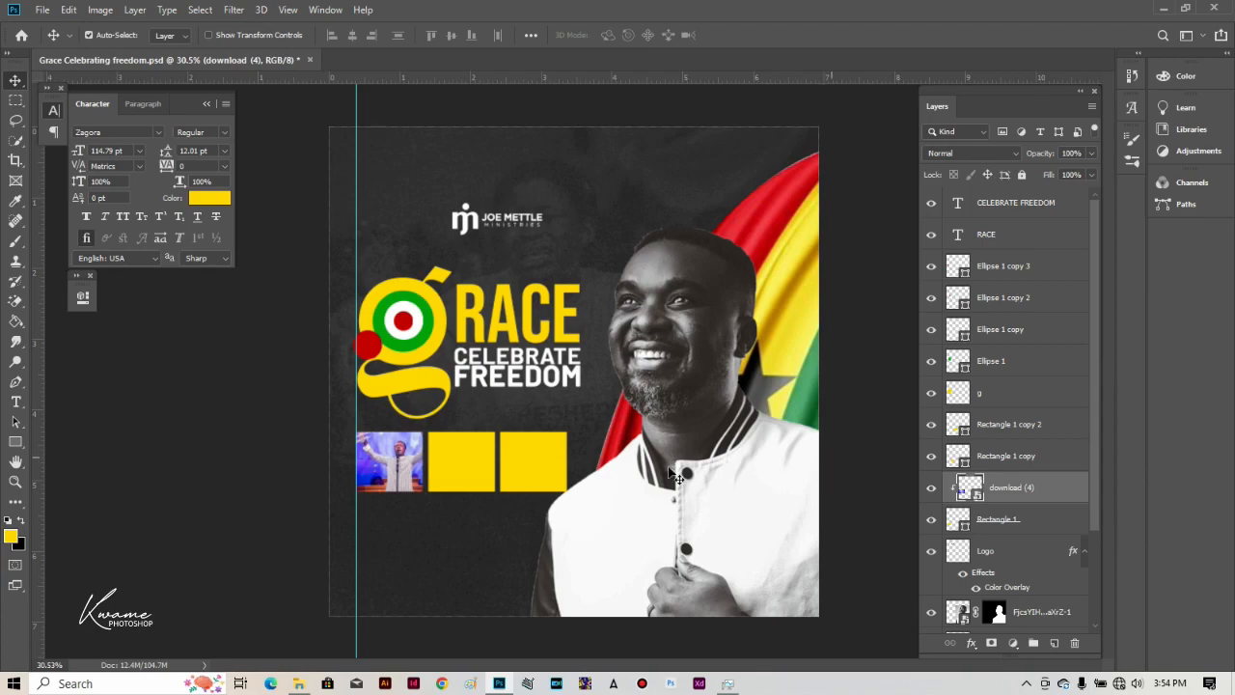
scroll(381, 472, up, 2)
scroll(383, 475, up, 1)
drag(383, 479, 383, 460)
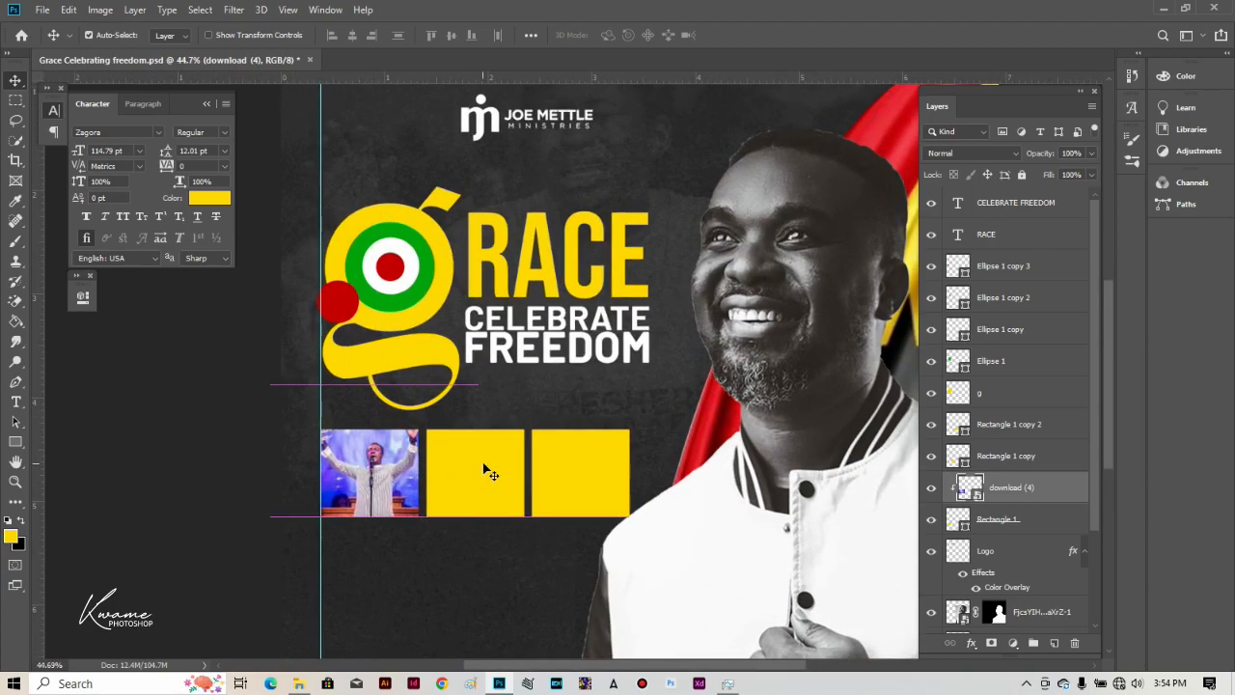
Step: Place Mercy-Chinwo-Chinedum-Video.jpg as an embedded image above the middle rectangle's layer, scale it to 19.18%, and position it over that rectangle
click(490, 473)
click(42, 10)
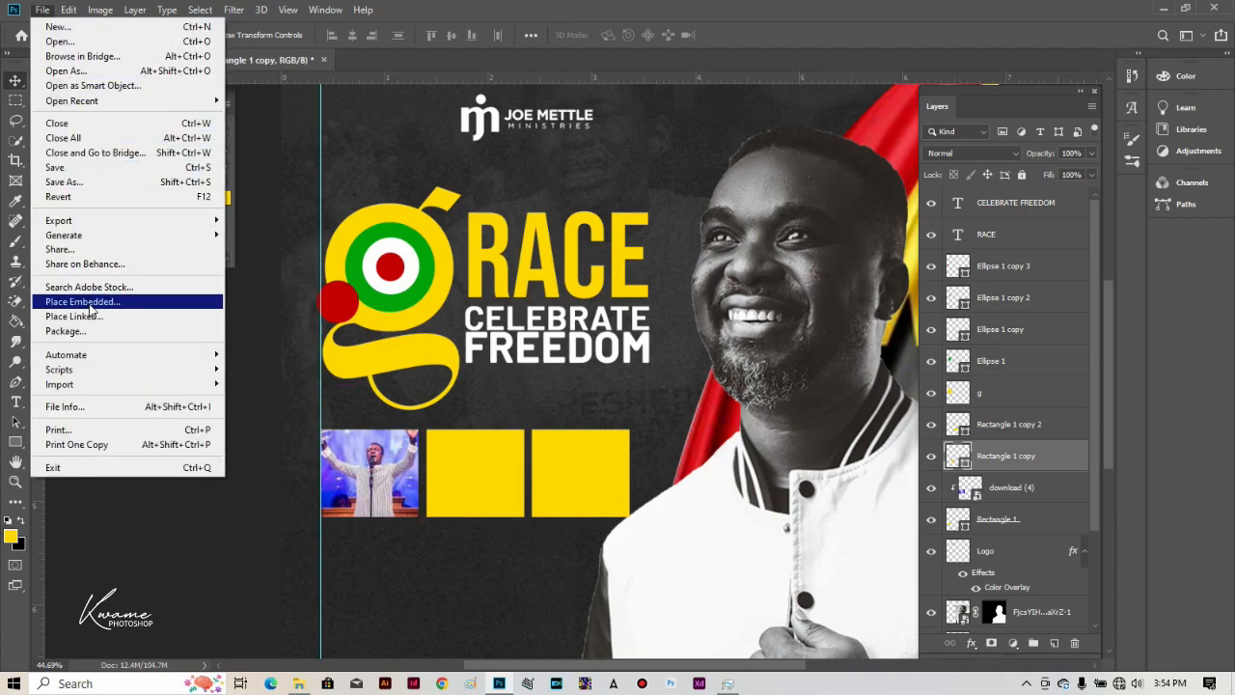
click(89, 304)
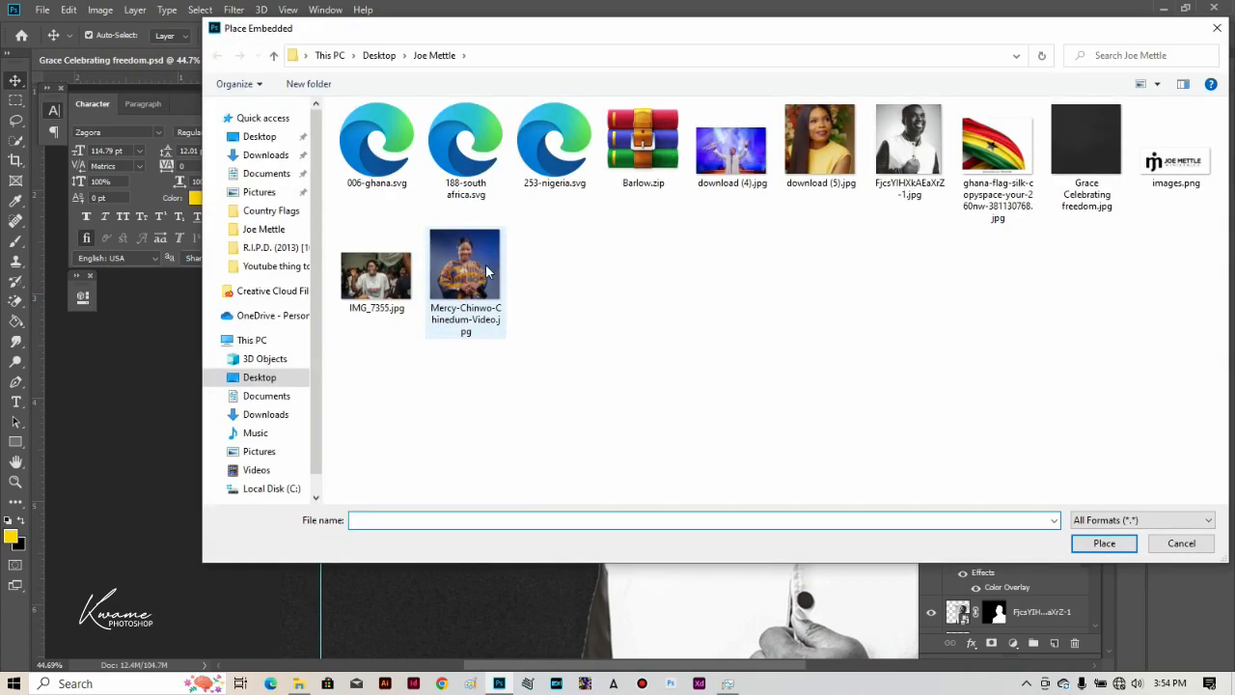
click(488, 273)
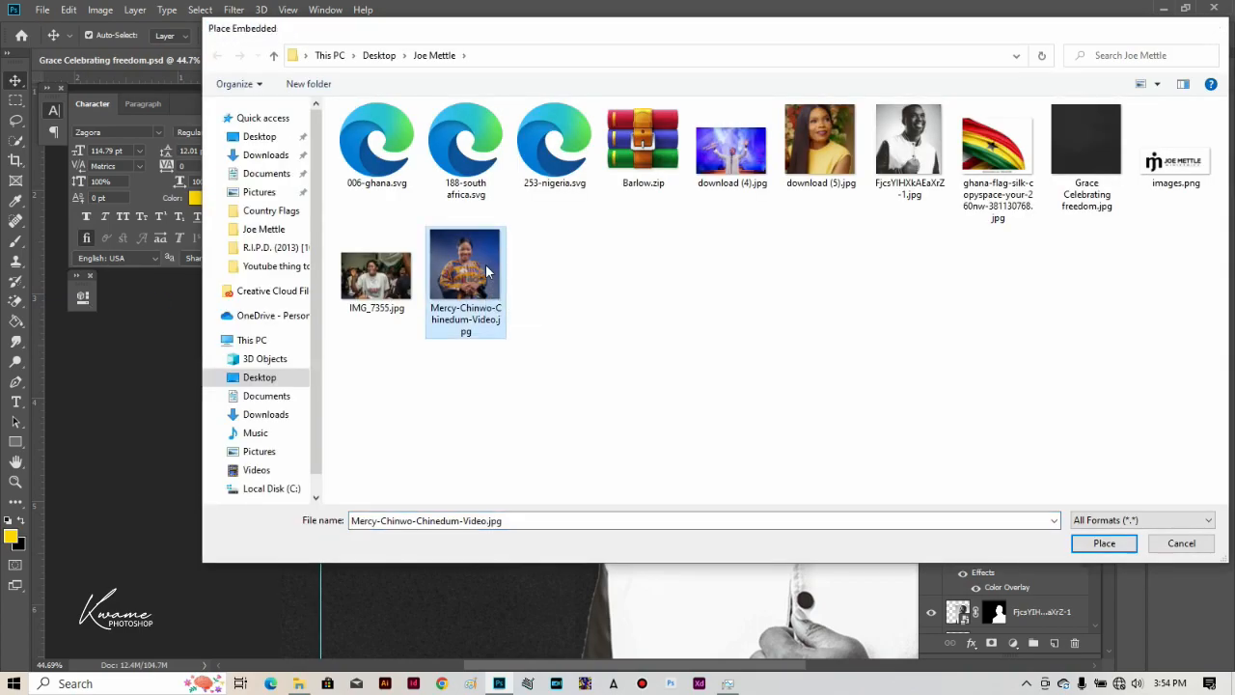
double_click(487, 273)
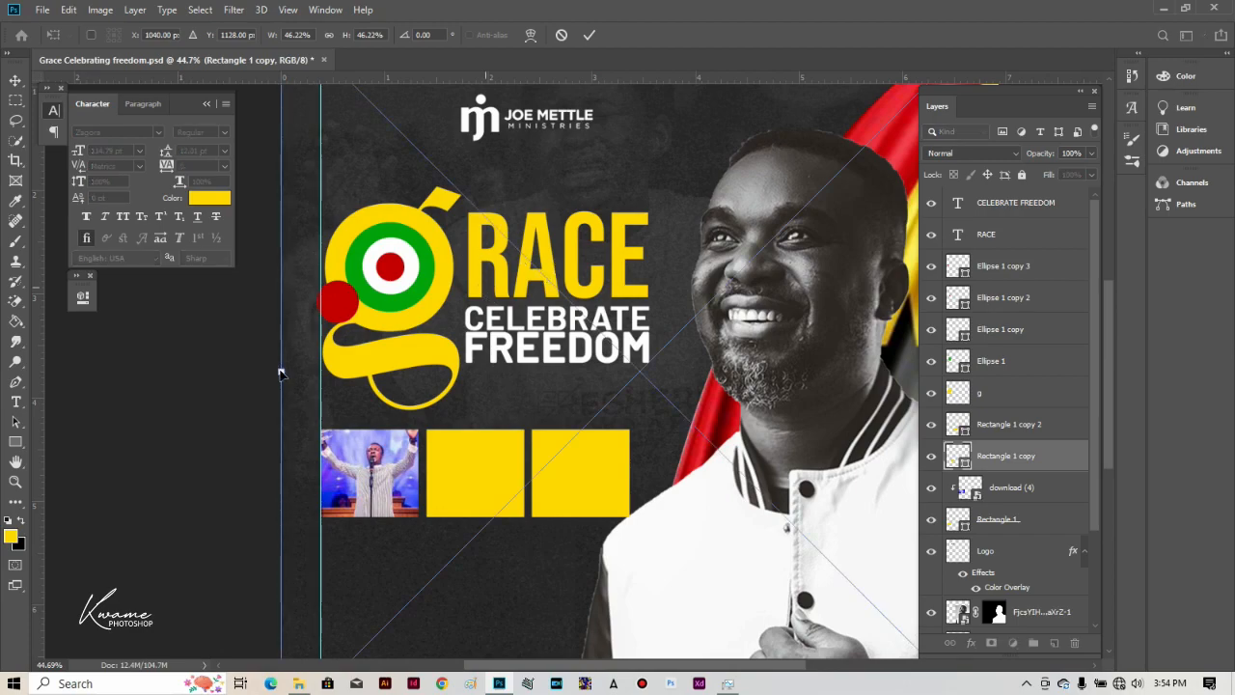
drag(463, 385, 612, 381)
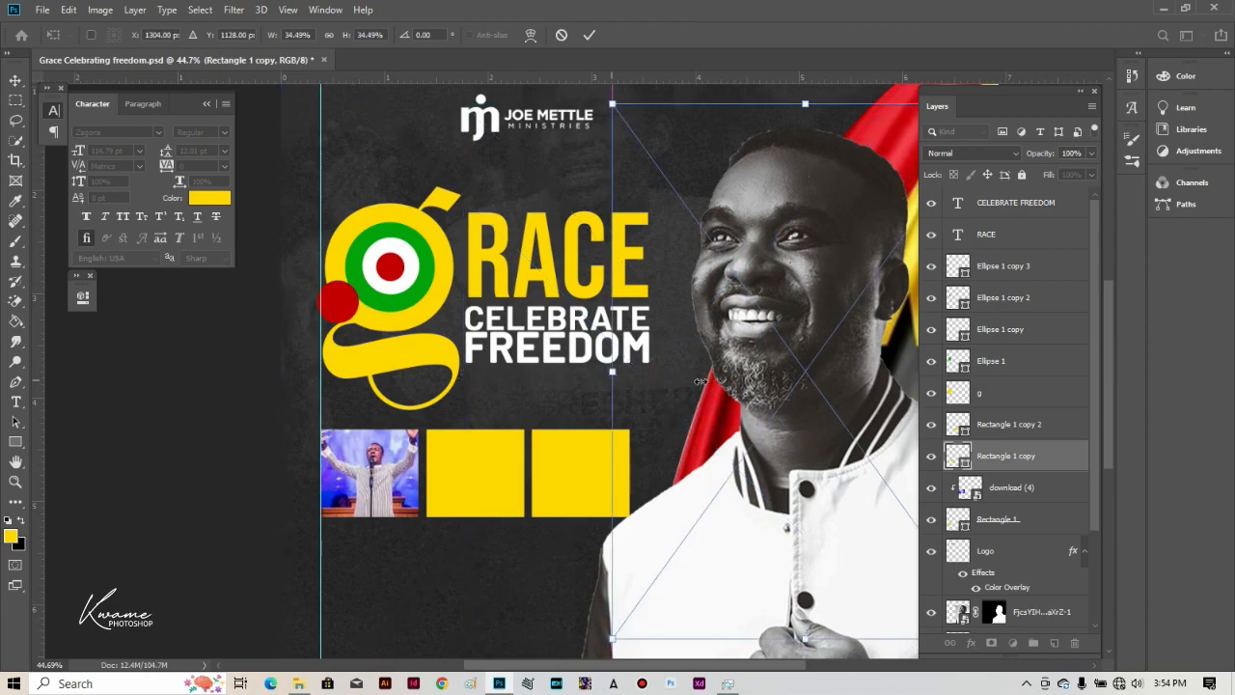
drag(612, 380, 701, 382)
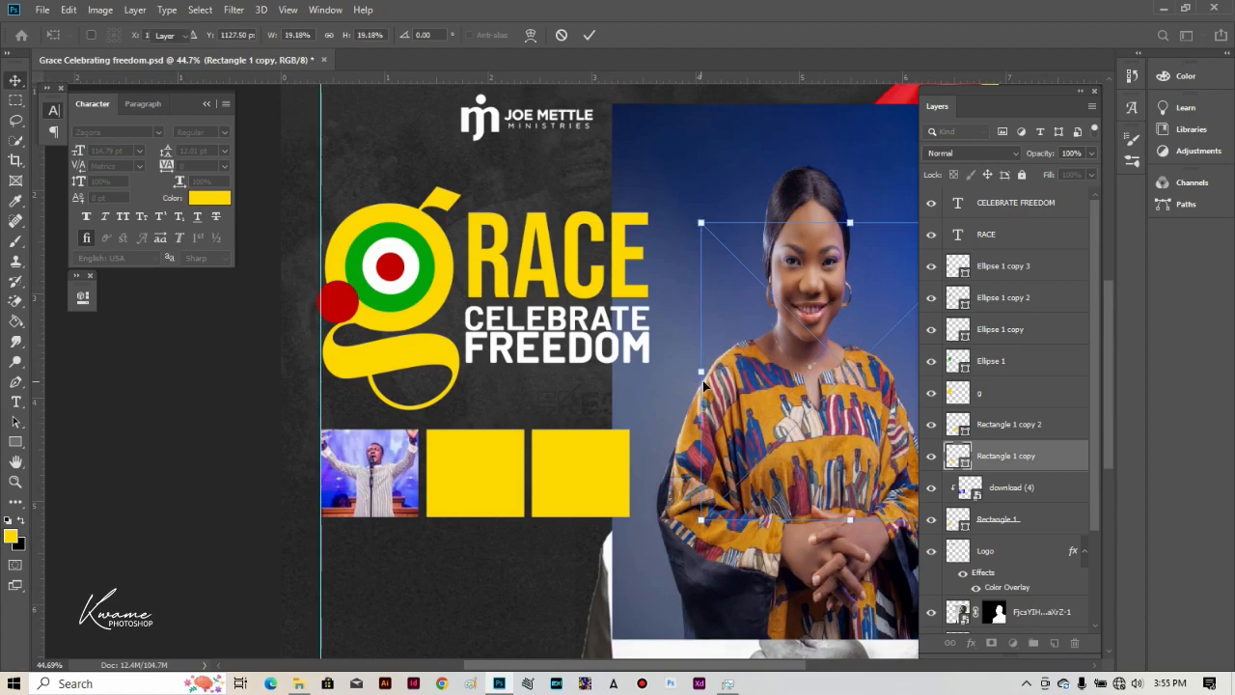
key(Return)
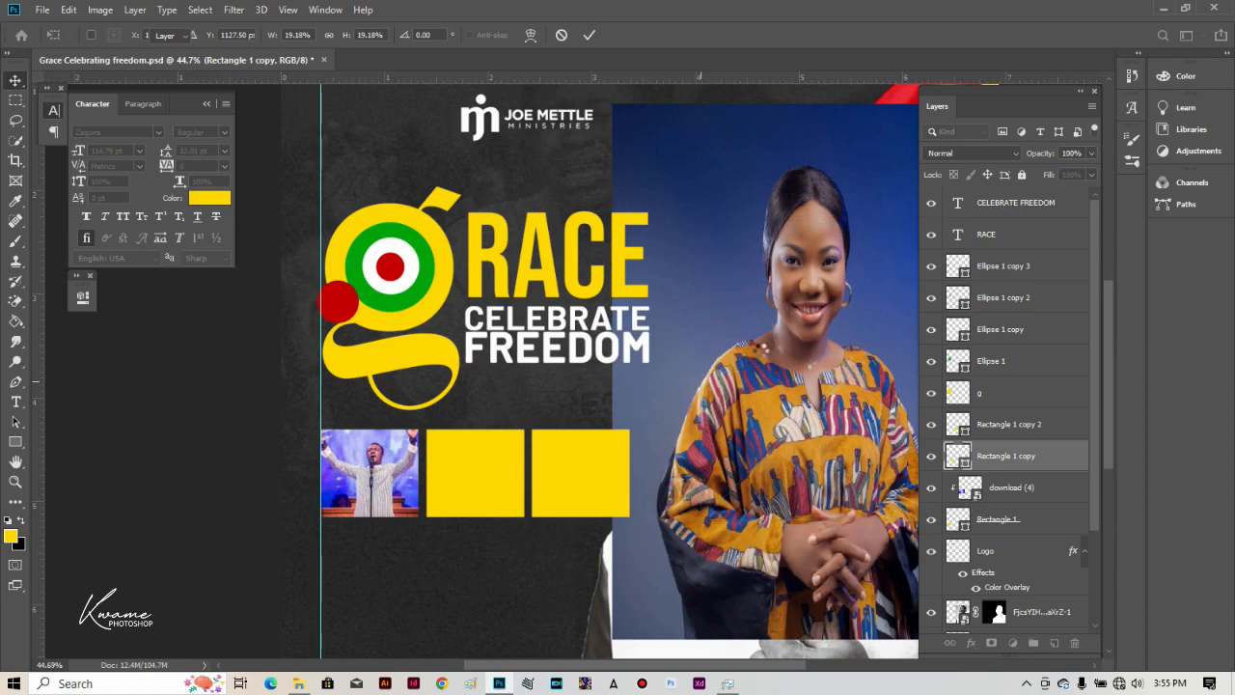
drag(789, 365, 444, 406)
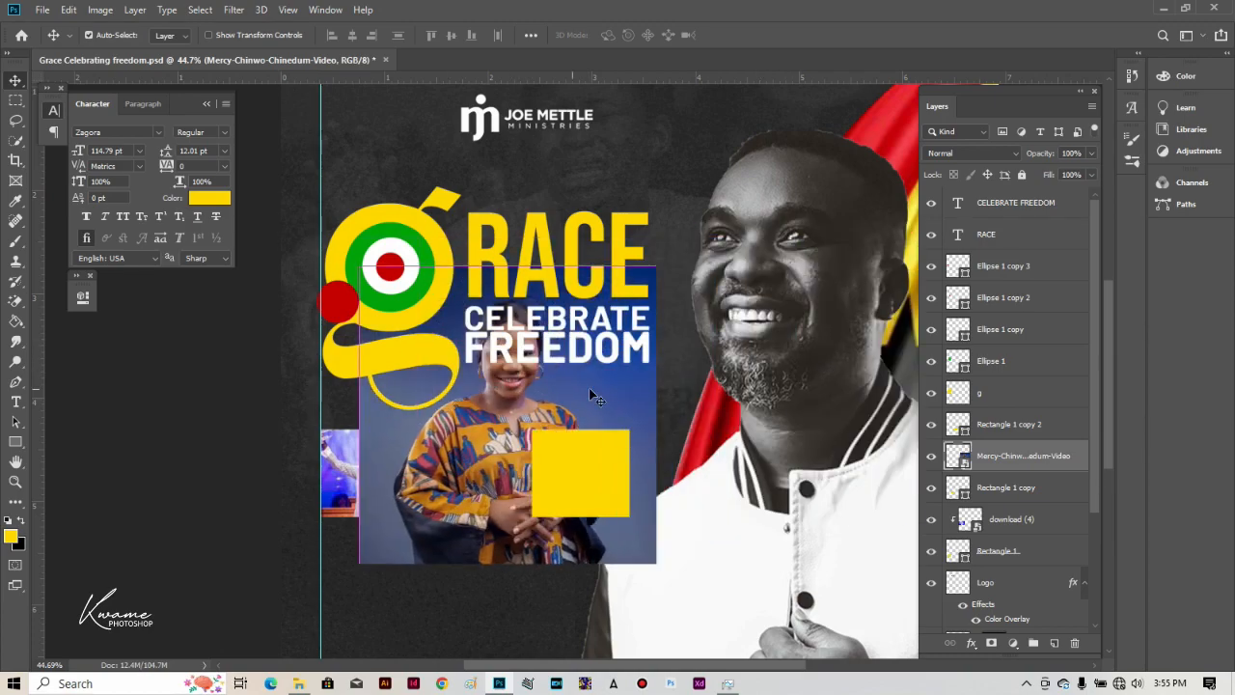
Step: Clip the woman's blue-background photo to the middle rectangle and scale it to 6.89%, centred in the frame
alt+click(1009, 468)
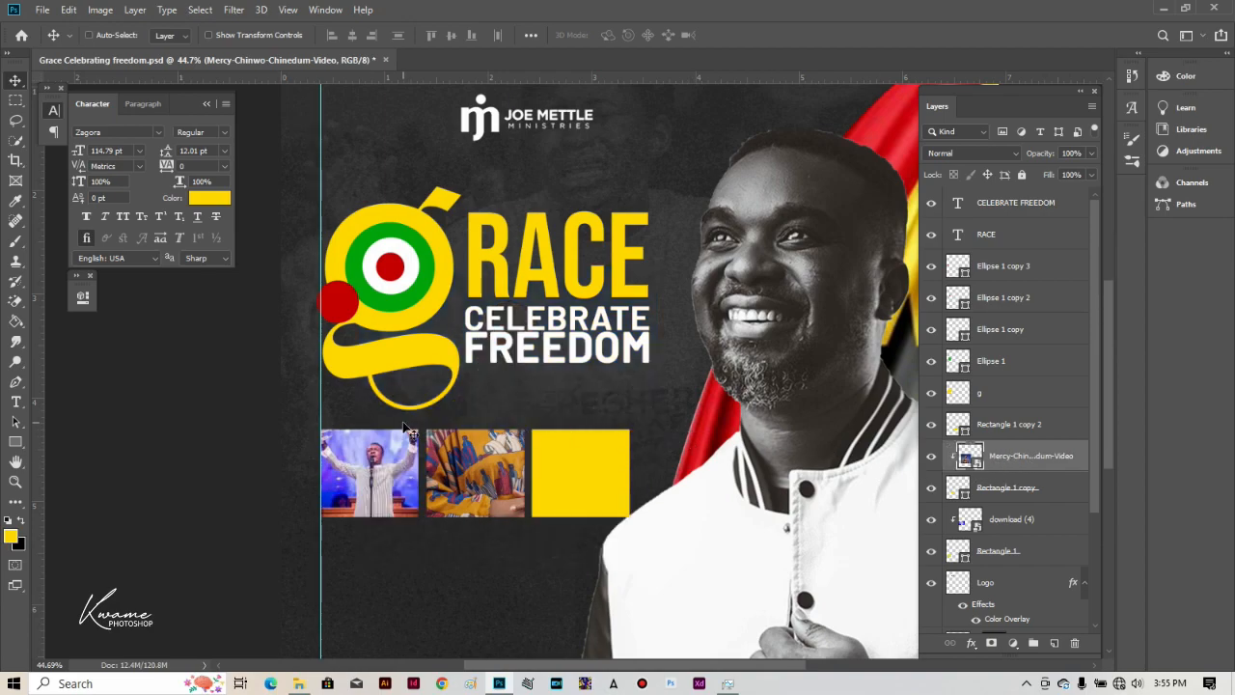
key(ctrl+t)
drag(656, 270, 479, 382)
drag(484, 442, 518, 453)
drag(475, 573, 484, 531)
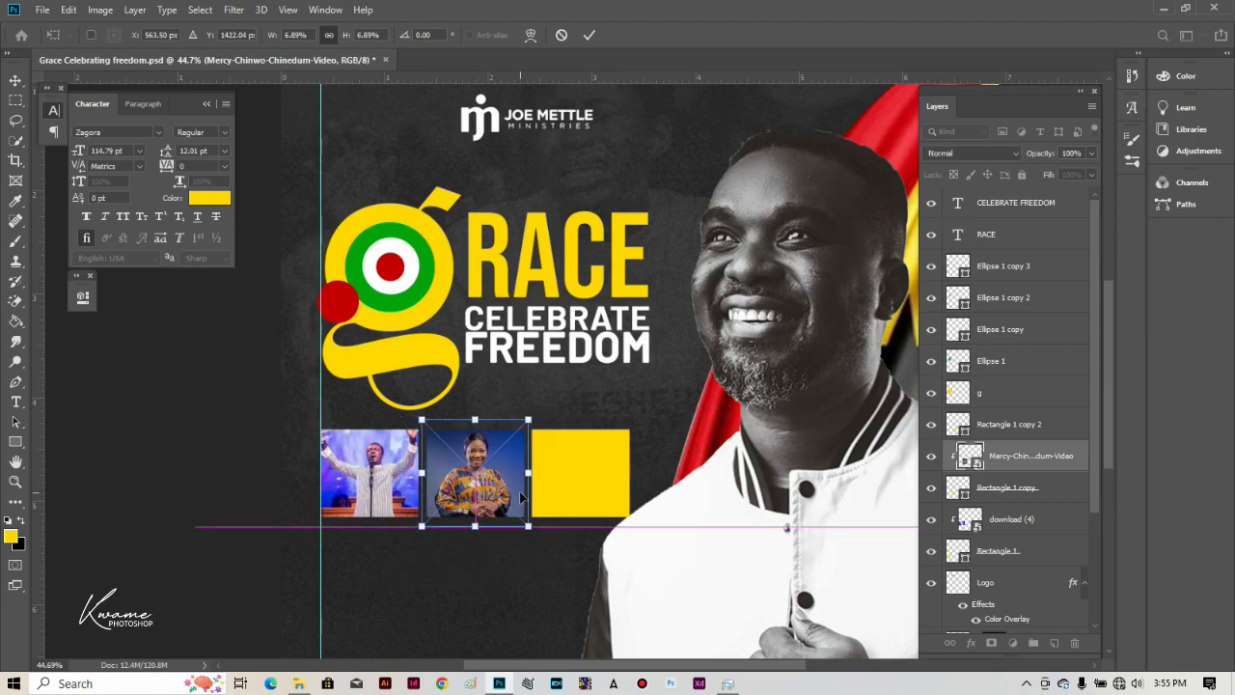
key(Return)
Step: Place download (5).jpg as an embedded image above the third rectangle's layer and scale it down to 44.91% wide and 27.95% high
click(598, 451)
click(43, 9)
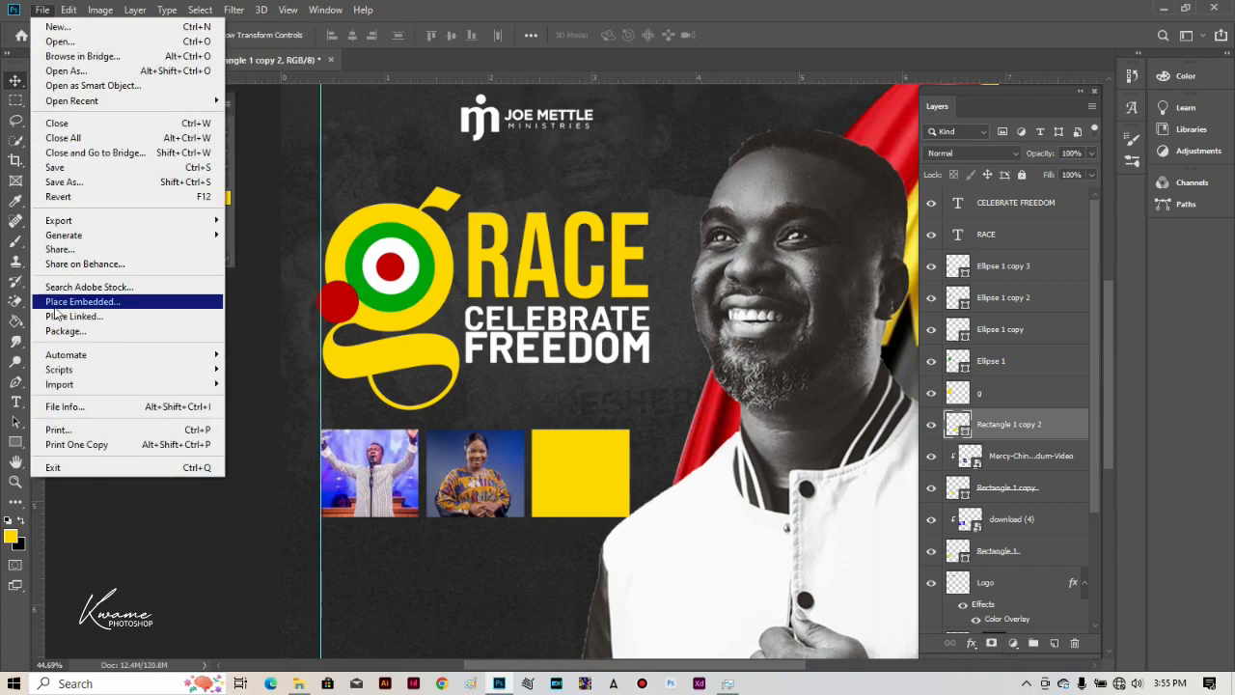
click(55, 305)
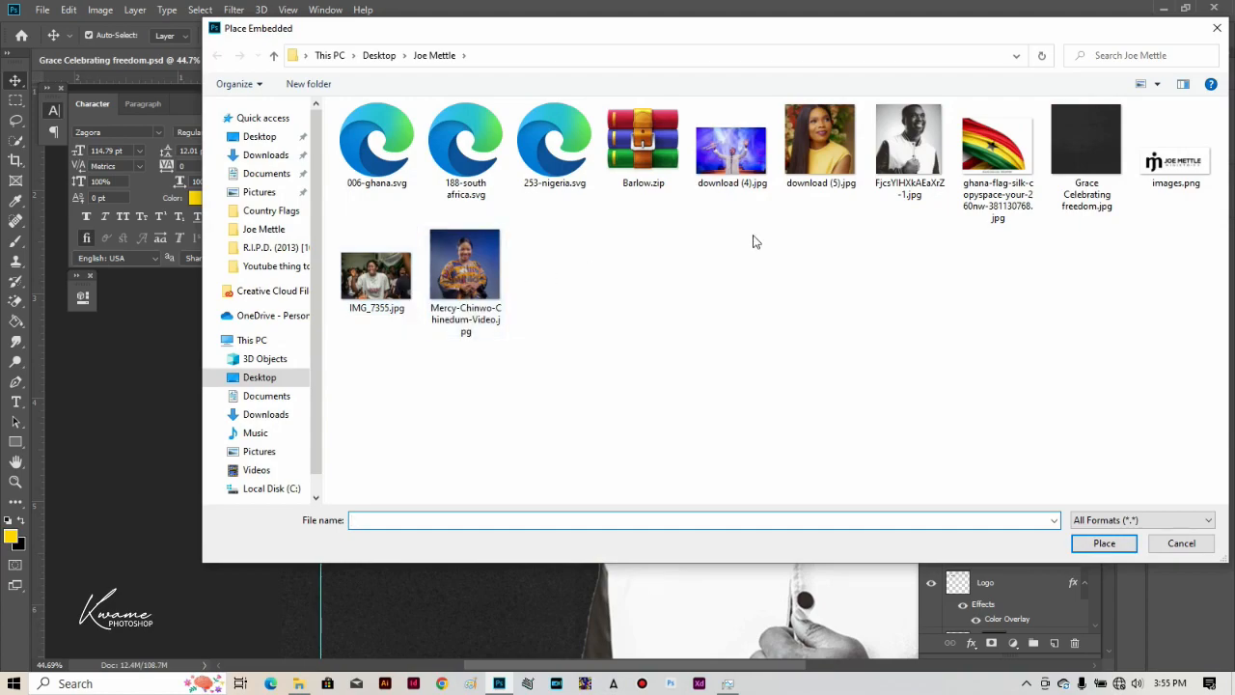
double_click(833, 178)
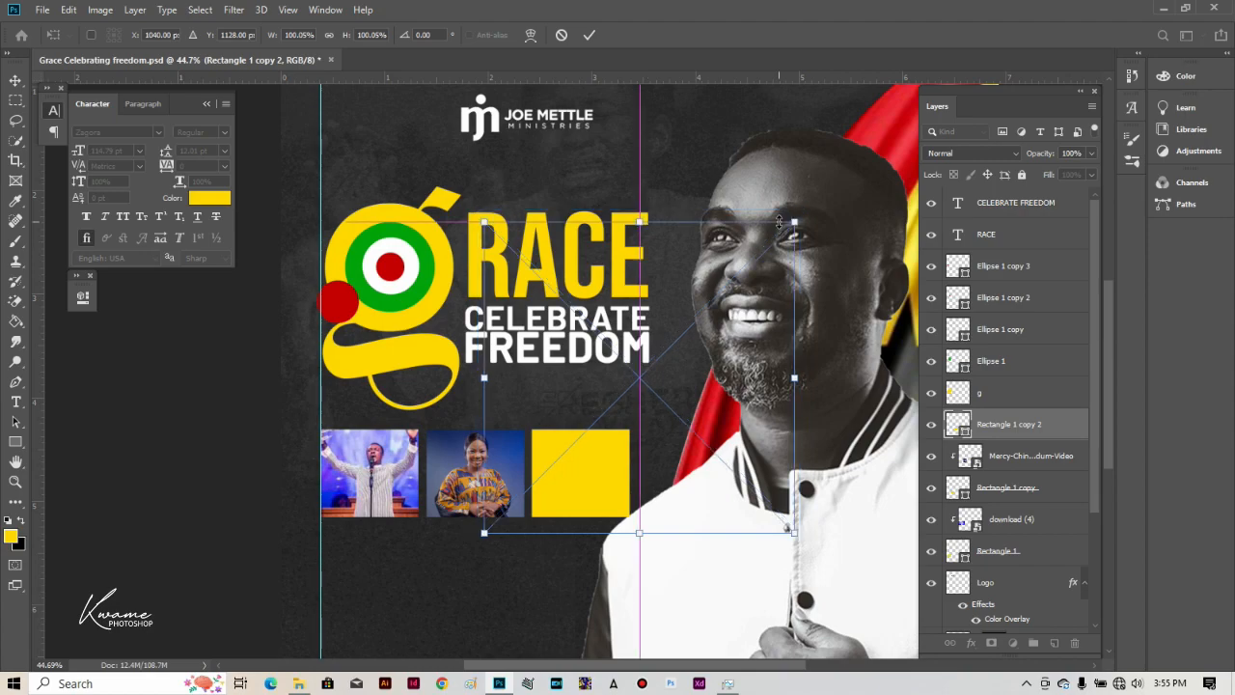
drag(794, 221, 793, 223)
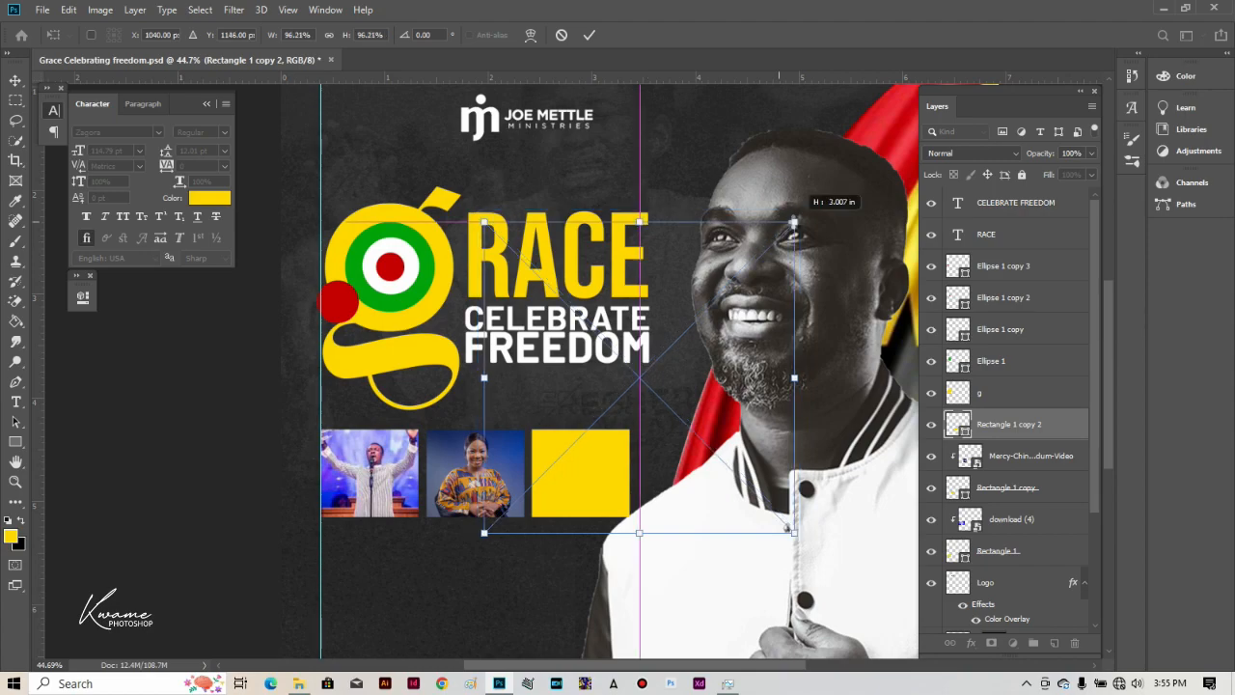
drag(793, 223, 796, 226)
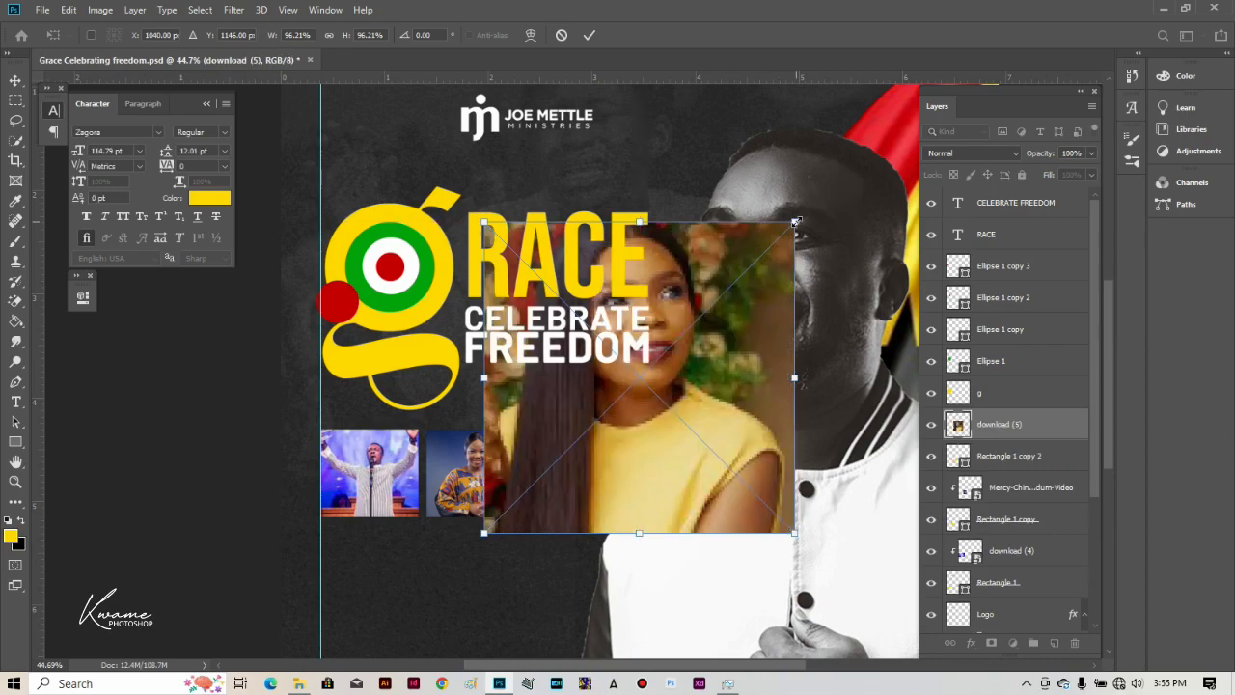
drag(795, 221, 791, 225)
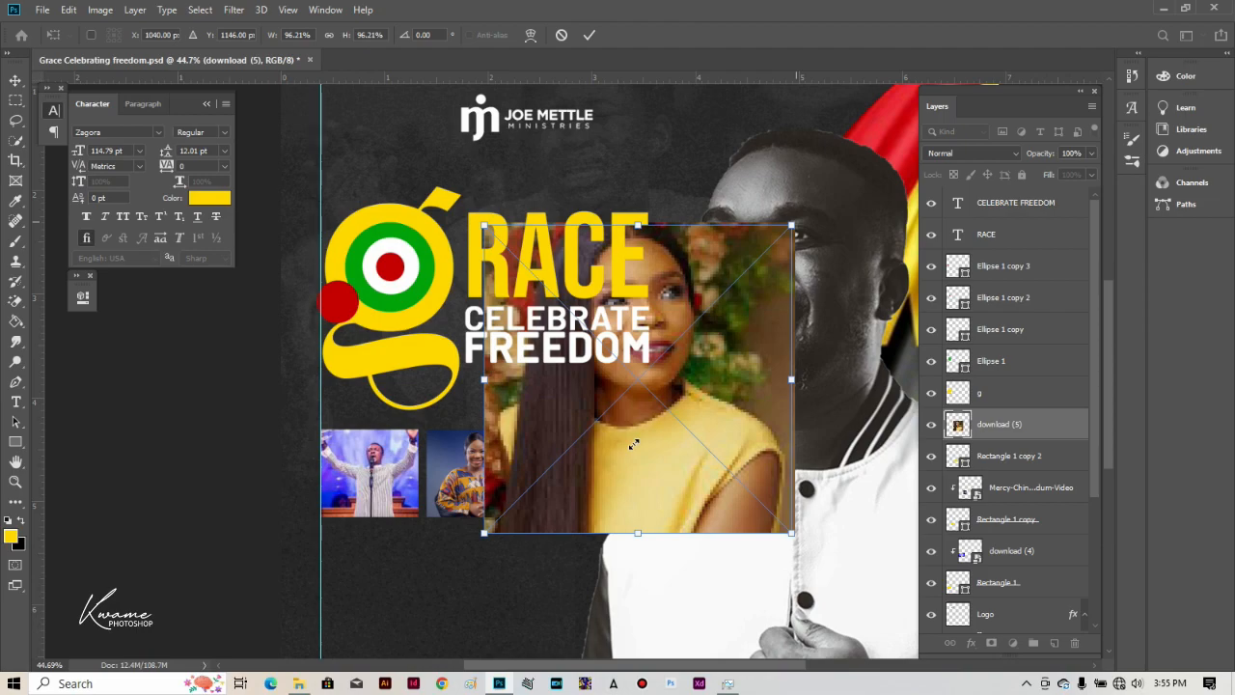
drag(791, 225, 634, 444)
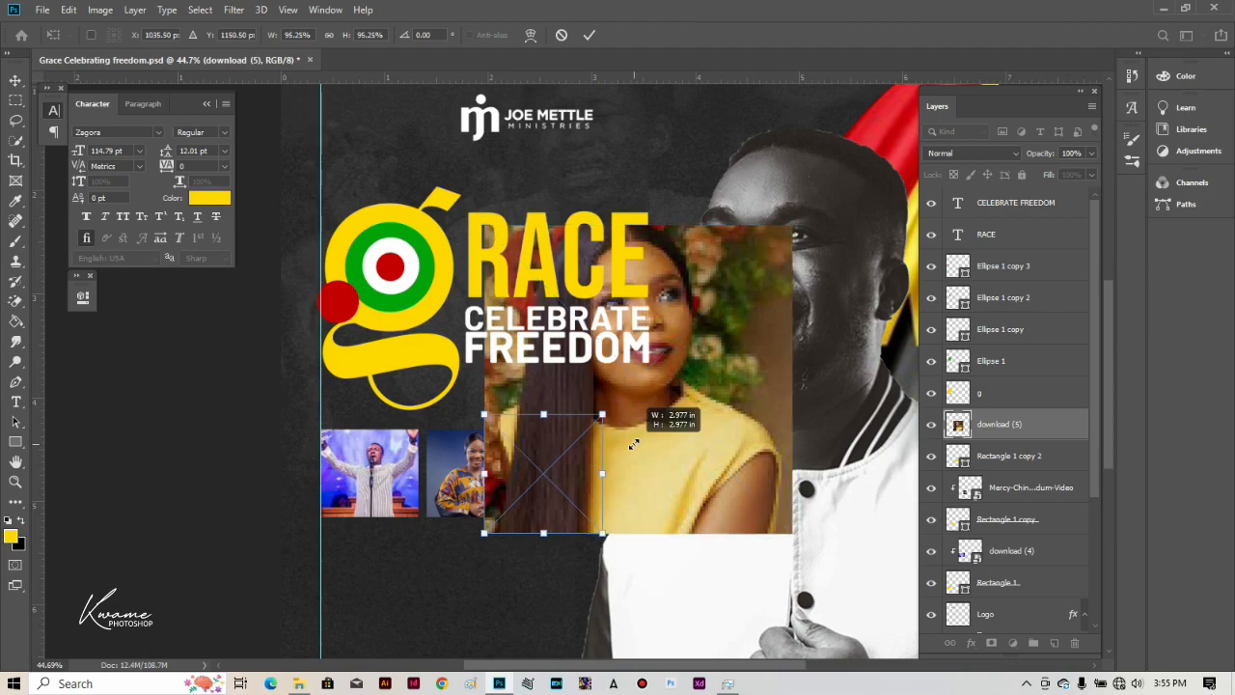
key(Escape)
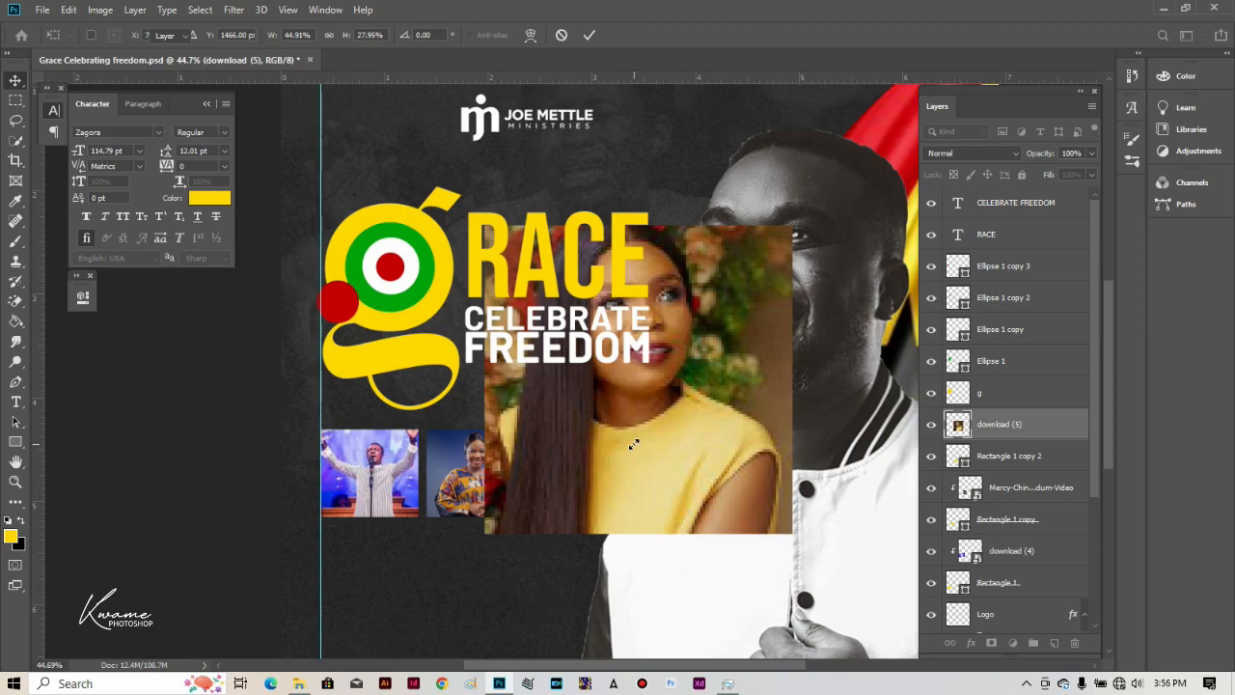
Step: Narrow the download (5) photo from its left side to about 0.943 in wide, matching the third rectangle's width
scroll(634, 444, down, 2)
key(ctrl)
key(ctrl+t)
drag(510, 476, 547, 480)
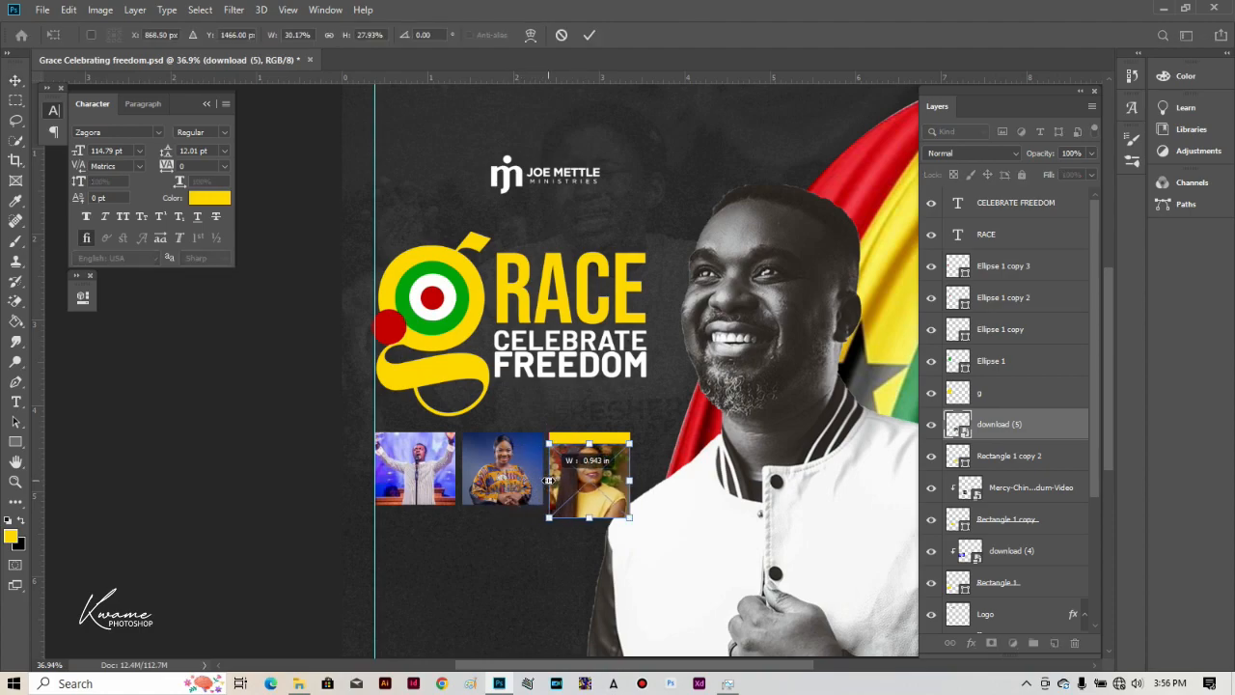
key(Return)
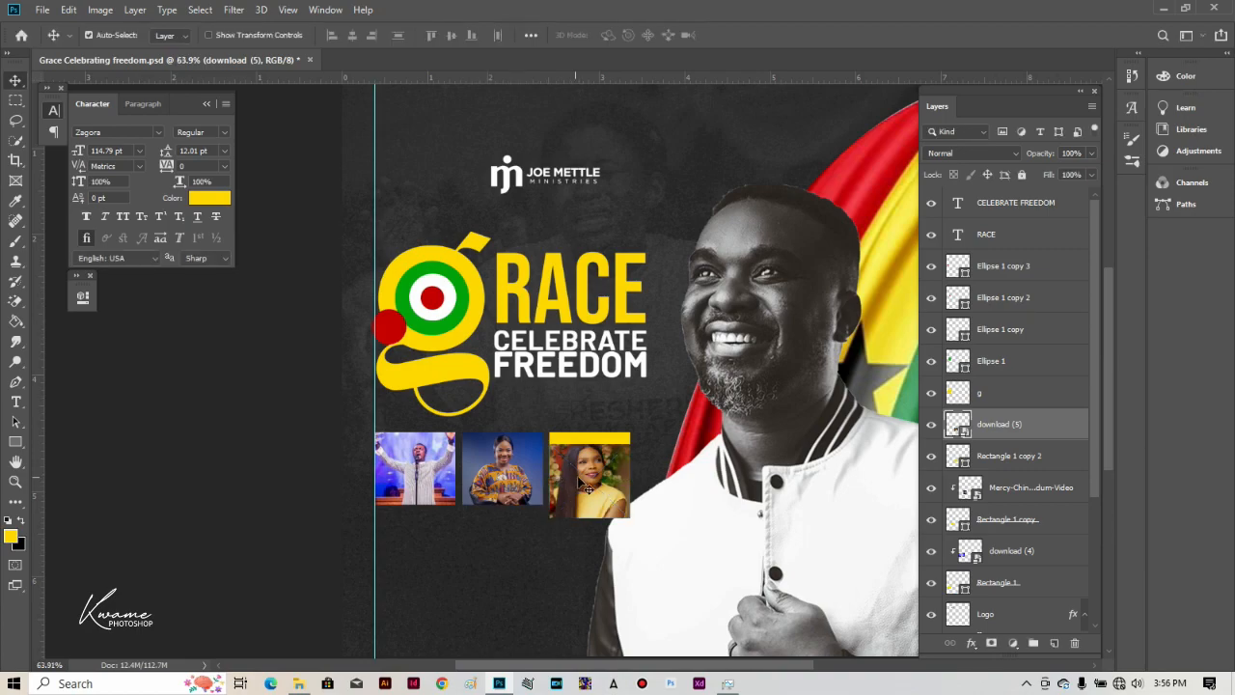
scroll(584, 482, up, 2)
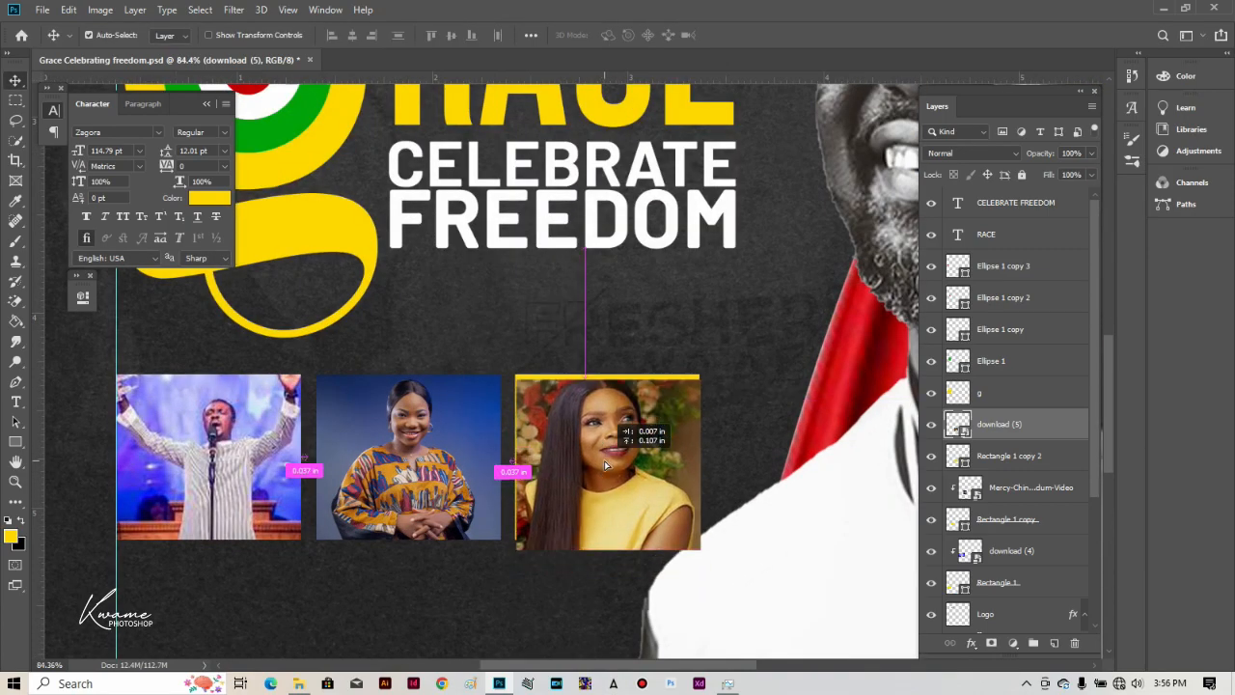